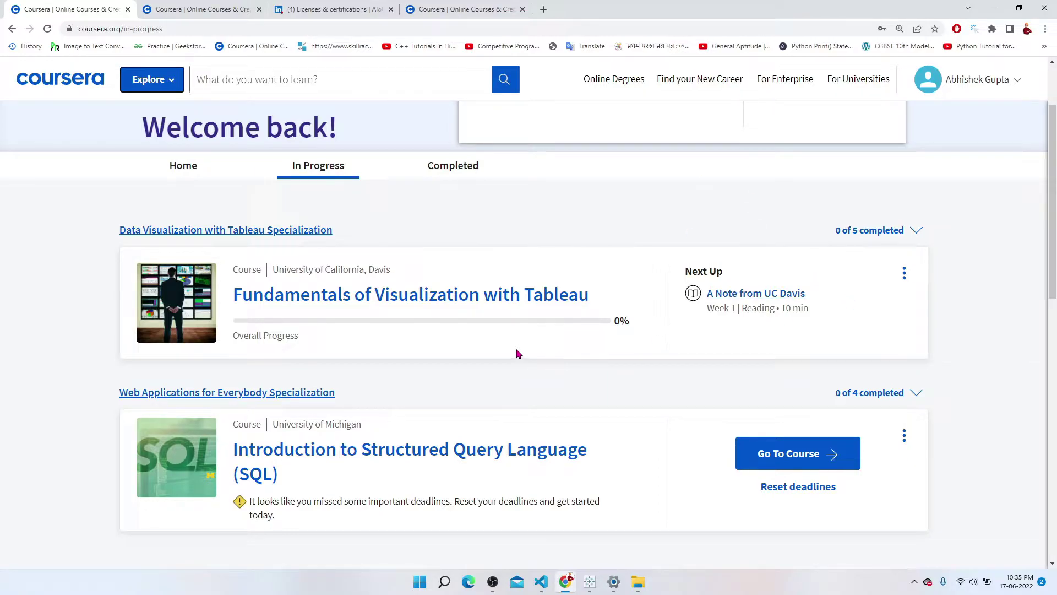
Examine the verified certificate page for Introduction to Structured Query Language (SQL), including its completion details and certificate image.
{"action": "left_click", "coordinate": [484, 9]}
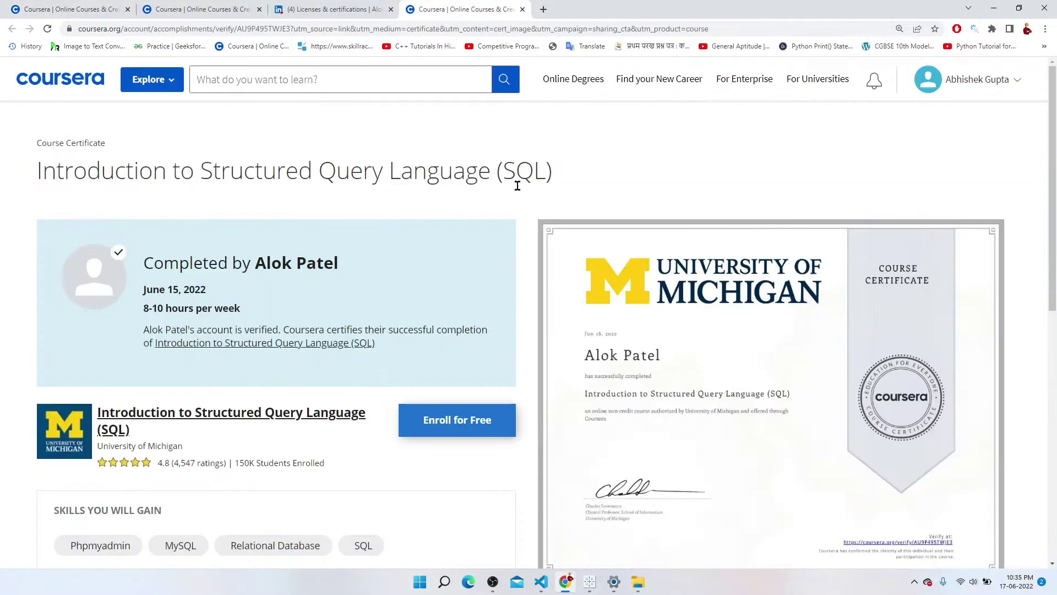
{"action": "scroll", "coordinate": [518, 325], "scroll_direction": "down", "scroll_amount": 2}
{"action": "scroll", "coordinate": [386, 317], "scroll_direction": "up", "scroll_amount": 1}
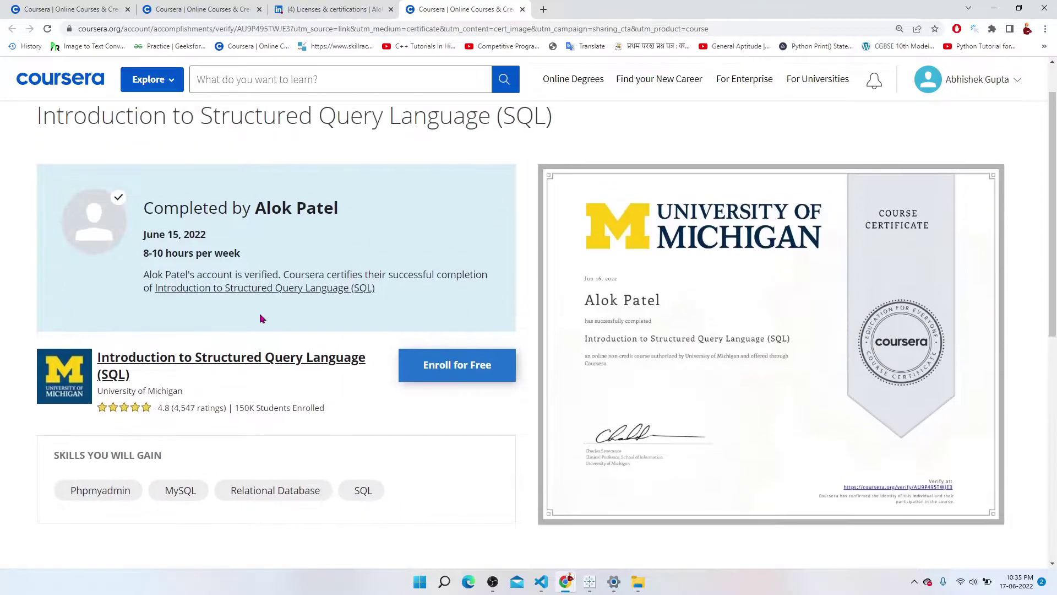
{"action": "left_click_drag", "start_coordinate": [154, 208], "coordinate": [433, 212]}
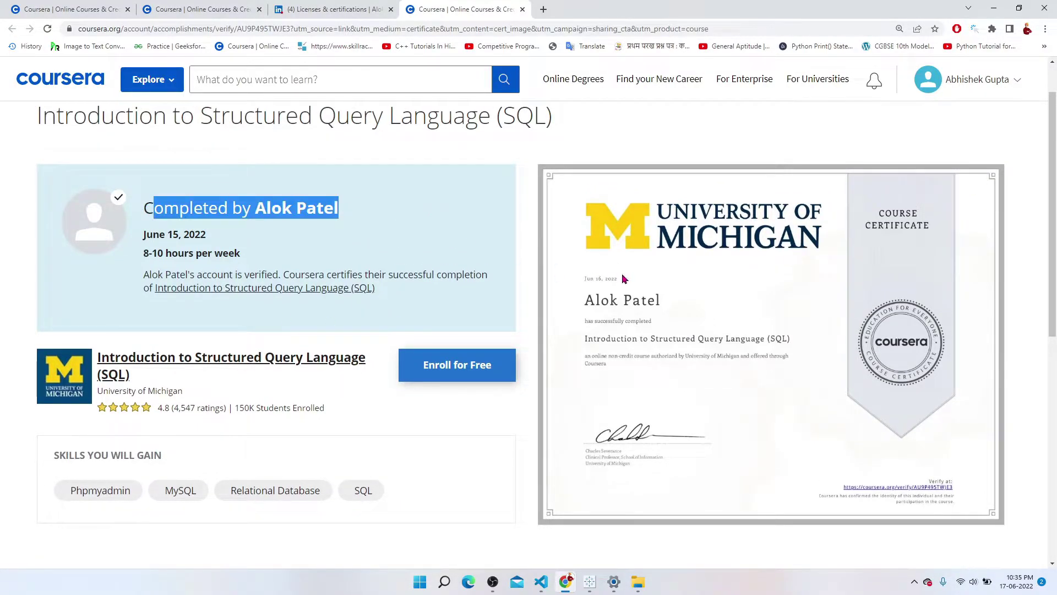
{"action": "scroll", "coordinate": [685, 318], "scroll_direction": "up", "scroll_amount": 1}
{"action": "scroll", "coordinate": [685, 318], "scroll_direction": "up", "scroll_amount": 5}
{"action": "scroll", "coordinate": [684, 317], "scroll_direction": "down", "scroll_amount": 5}
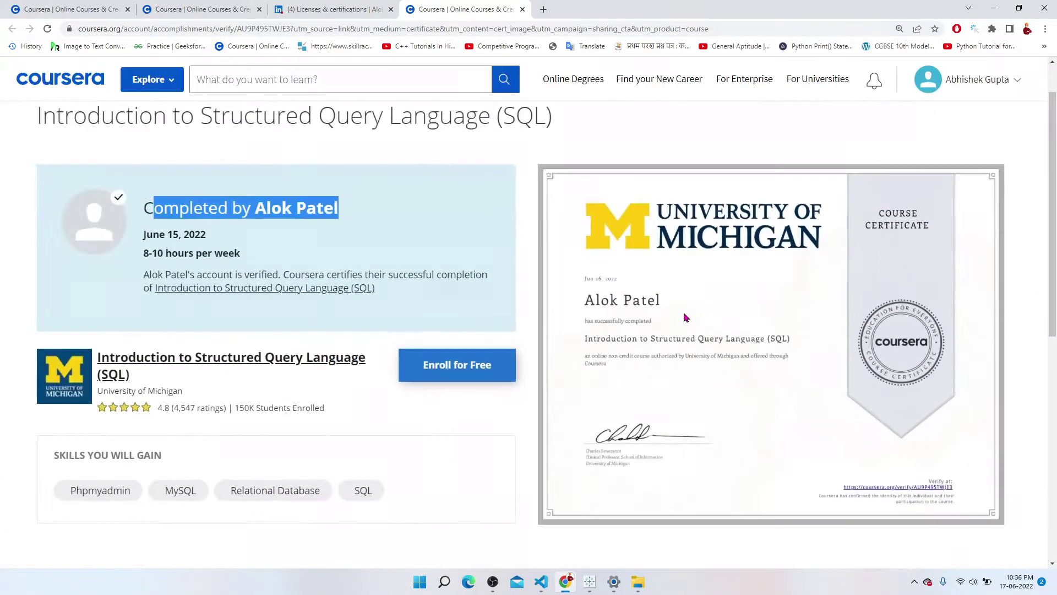
{"action": "right_click", "coordinate": [684, 317]}
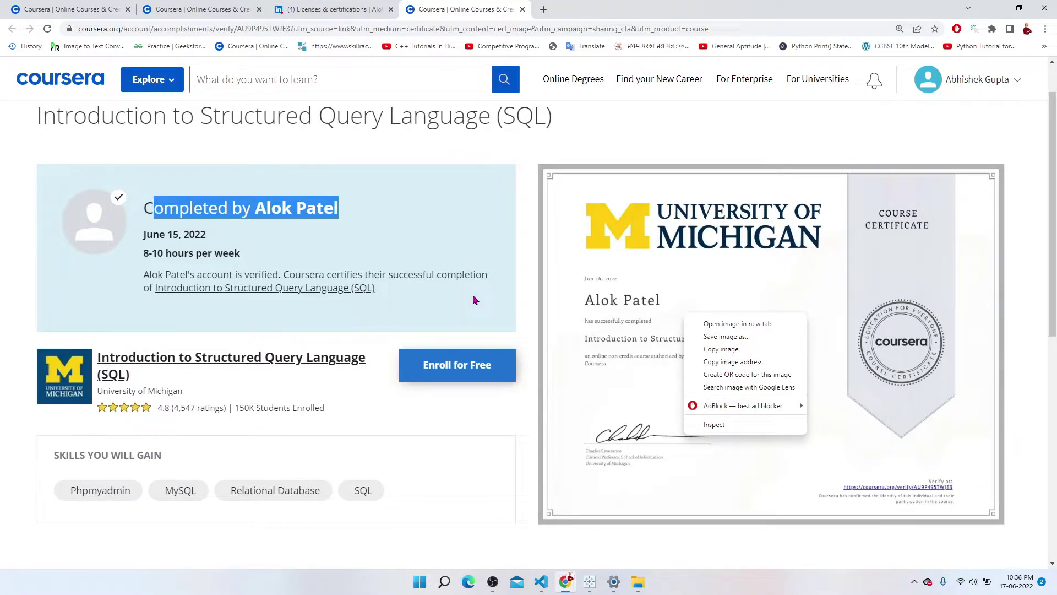
Review the Licenses & certifications list on the LinkedIn profile, from the Coursera entries down to the Cisco one.
{"action": "left_click", "coordinate": [363, 8]}
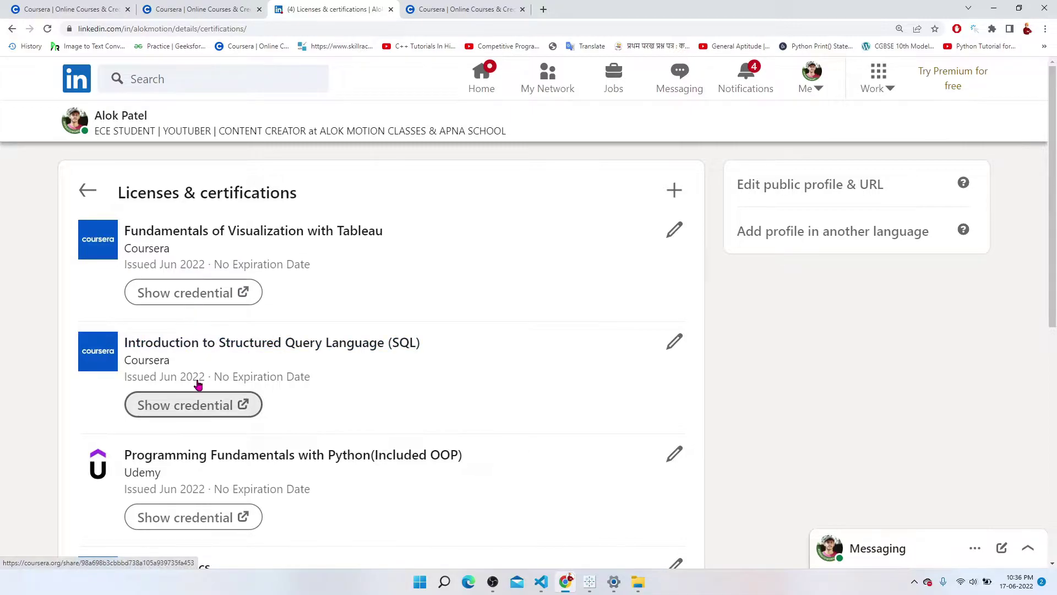
{"action": "scroll", "coordinate": [198, 382], "scroll_direction": "down", "scroll_amount": 1}
{"action": "scroll", "coordinate": [334, 320], "scroll_direction": "down", "scroll_amount": 3}
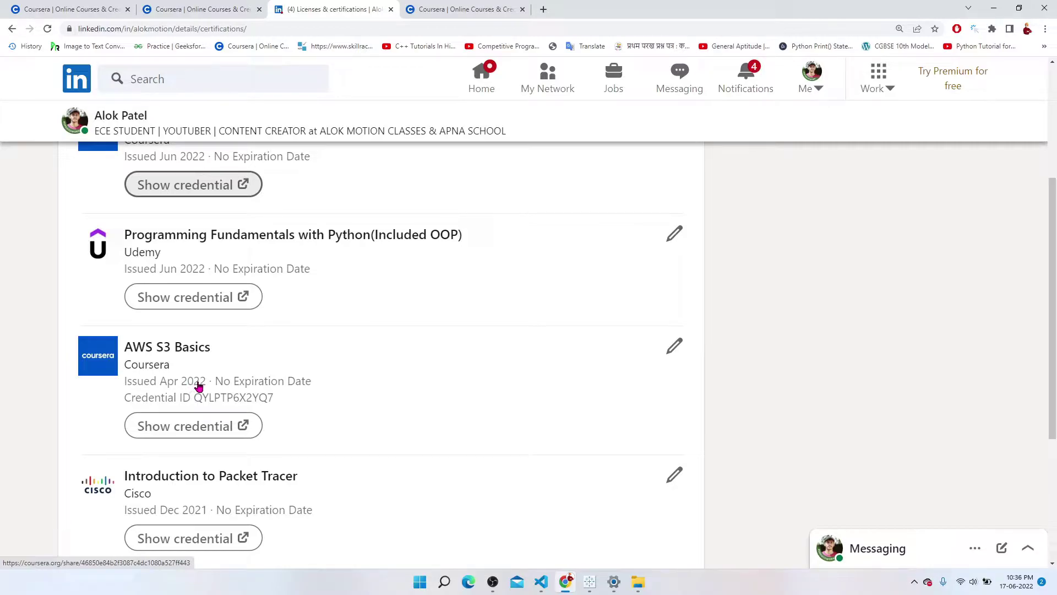
{"action": "scroll", "coordinate": [178, 334], "scroll_direction": "up", "scroll_amount": 4}
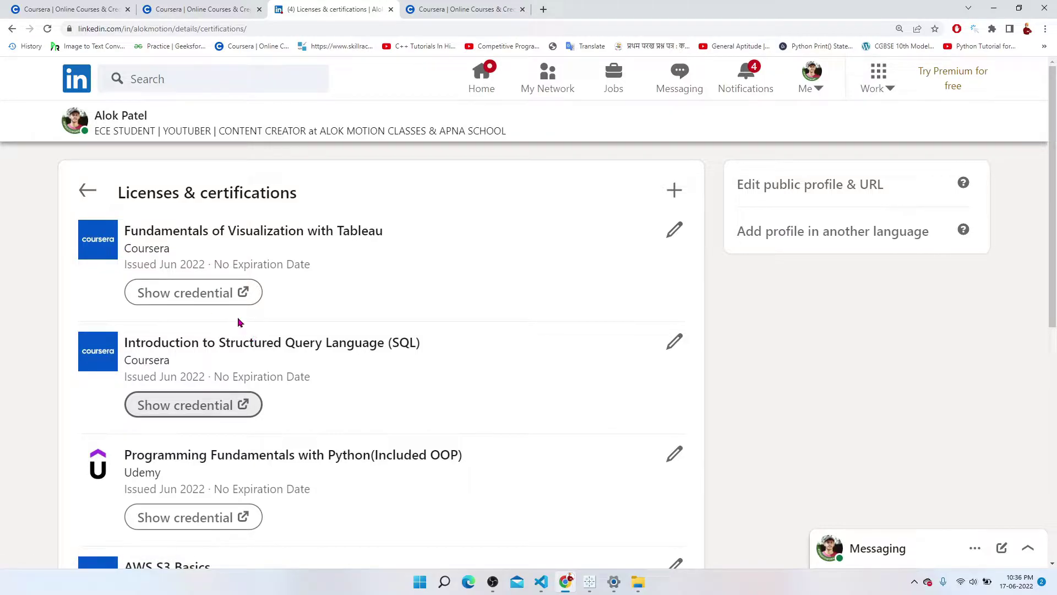
Return to the Coursera In Progress page and reset the deadlines of Introduction to Structured Query Language (SQL).
{"action": "left_click", "coordinate": [52, 9]}
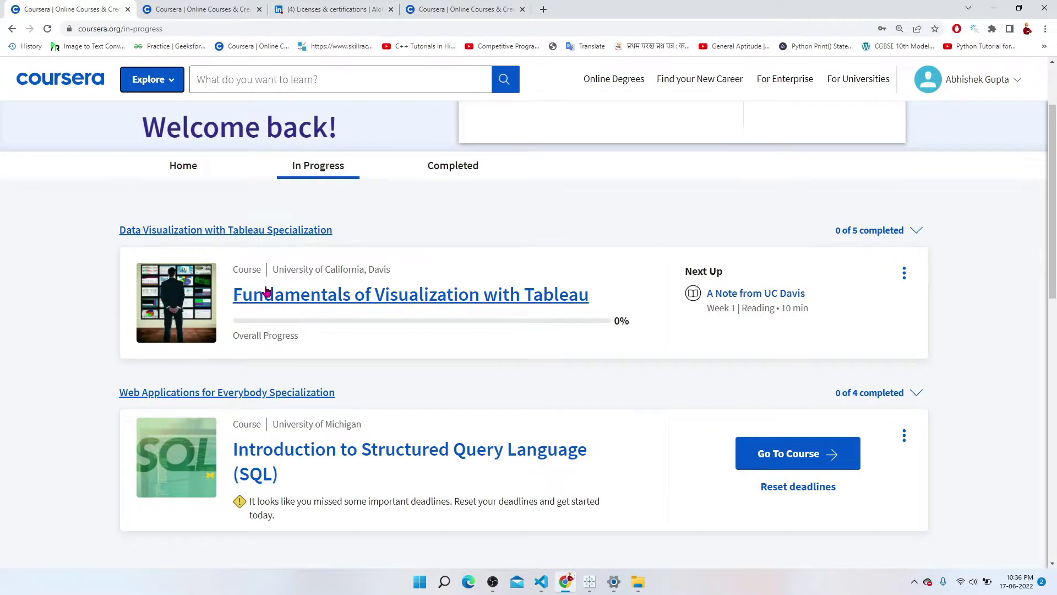
{"action": "scroll", "coordinate": [332, 403], "scroll_direction": "down", "scroll_amount": 1}
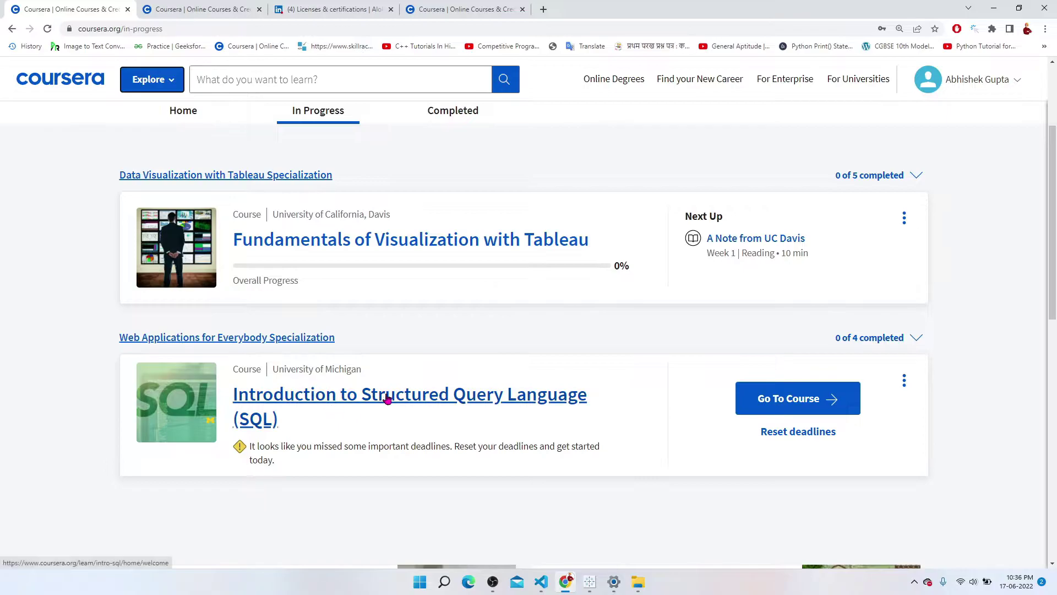
{"action": "scroll", "coordinate": [469, 415], "scroll_direction": "down", "scroll_amount": 1}
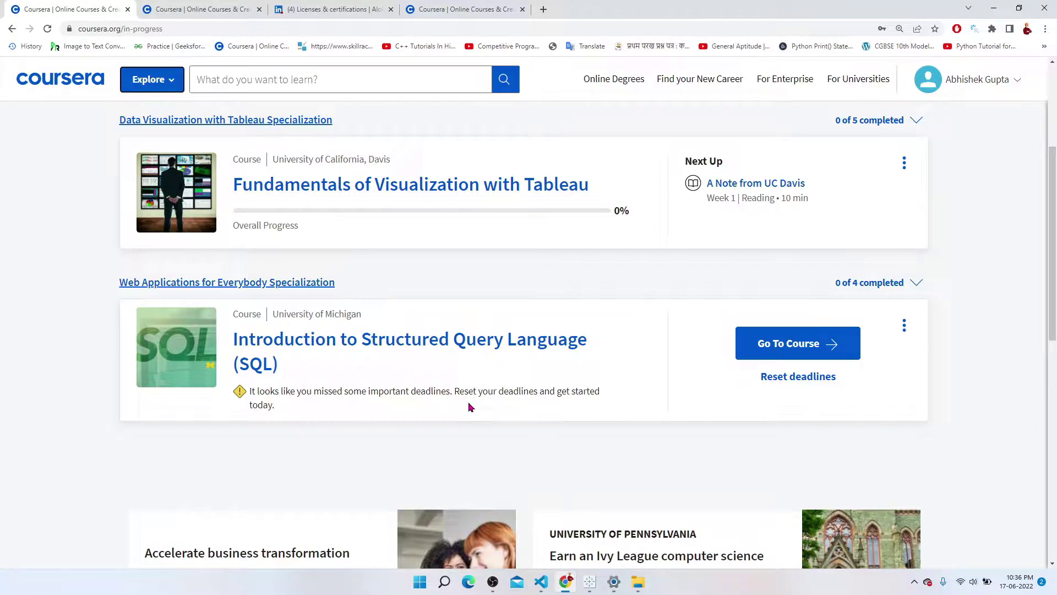
{"action": "left_click", "coordinate": [782, 382]}
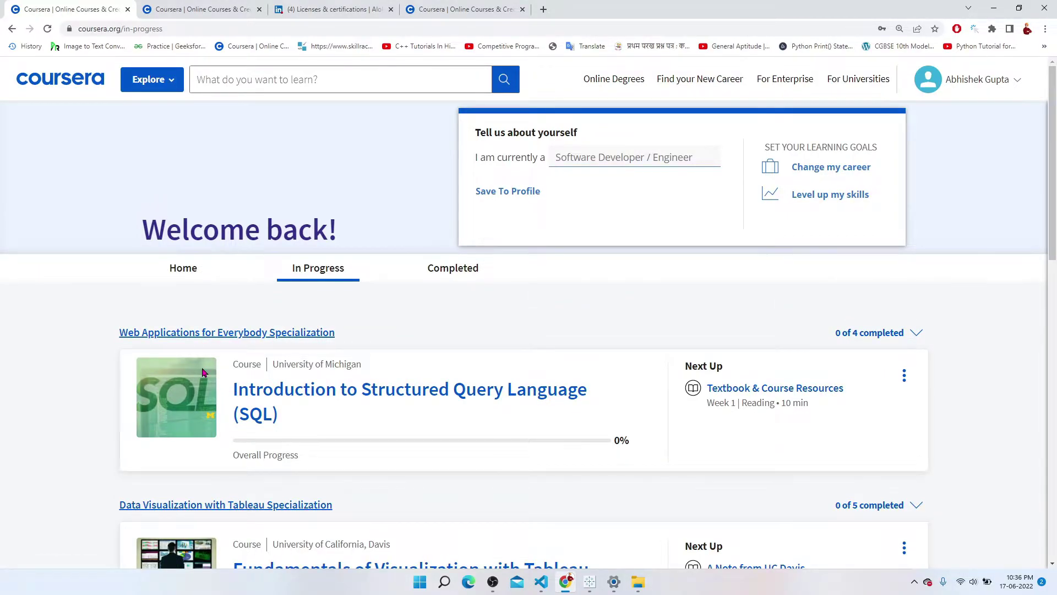
Close the second Coursera browser tab and open the Introduction to Structured Query Language (SQL) course.
{"action": "left_click", "coordinate": [259, 9]}
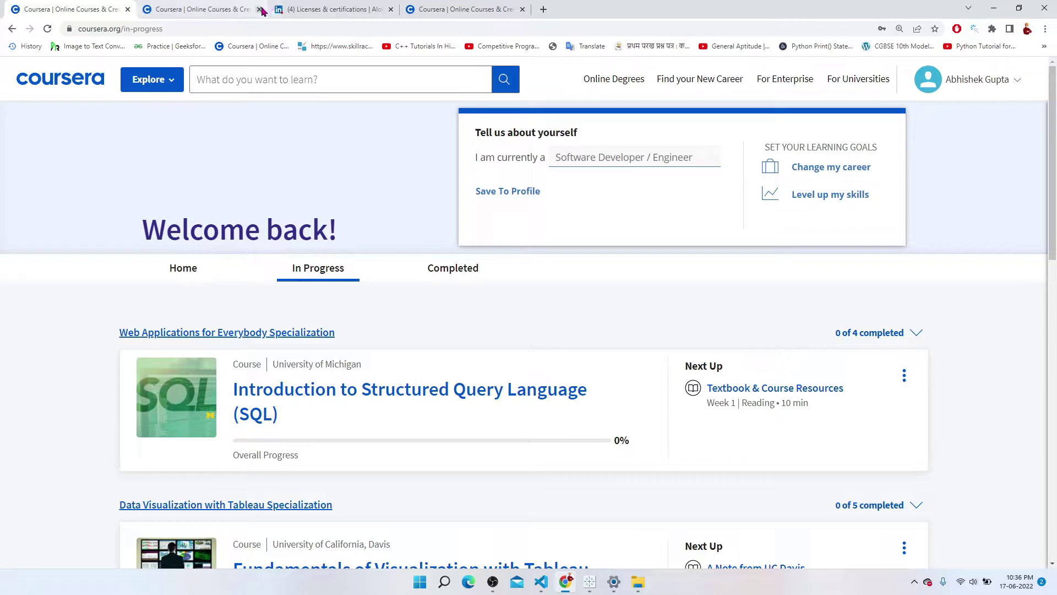
{"action": "scroll", "coordinate": [270, 342], "scroll_direction": "down", "scroll_amount": 1}
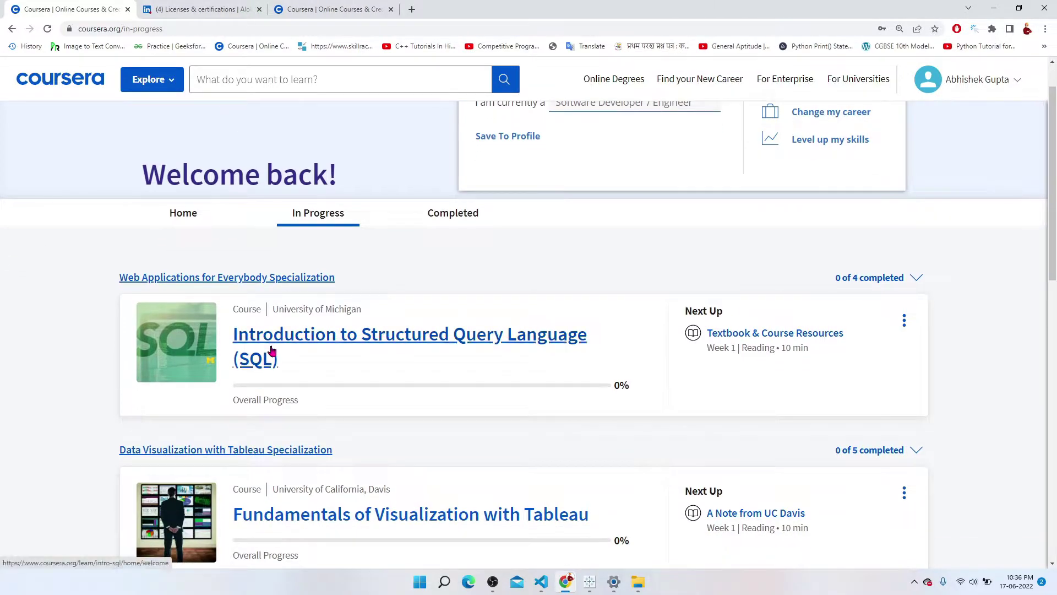
{"action": "scroll", "coordinate": [272, 347], "scroll_direction": "down", "scroll_amount": 1}
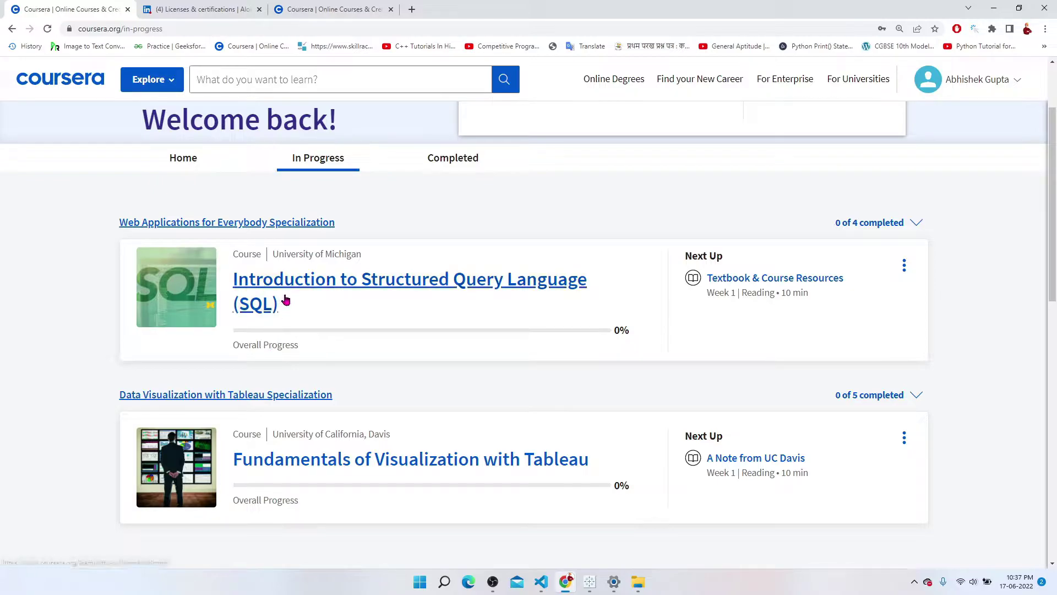
{"action": "left_click", "coordinate": [286, 293]}
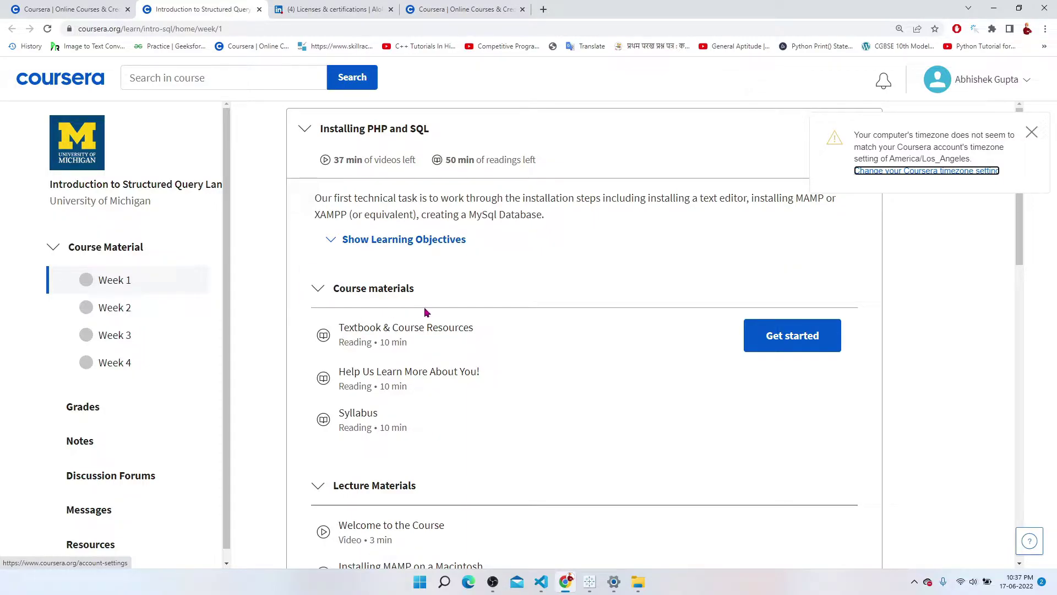
Start Week 1 and mark the "Textbook & Course Resources" and "Help Us Learn More About You!" readings as completed.
{"action": "scroll", "coordinate": [479, 322], "scroll_direction": "down", "scroll_amount": 1}
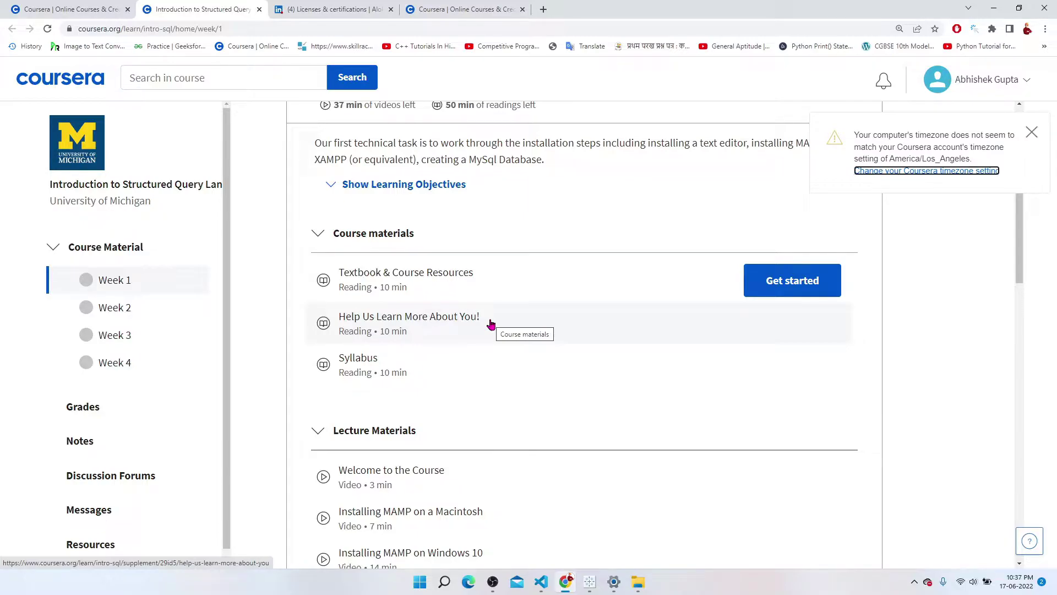
{"action": "left_click", "coordinate": [819, 281]}
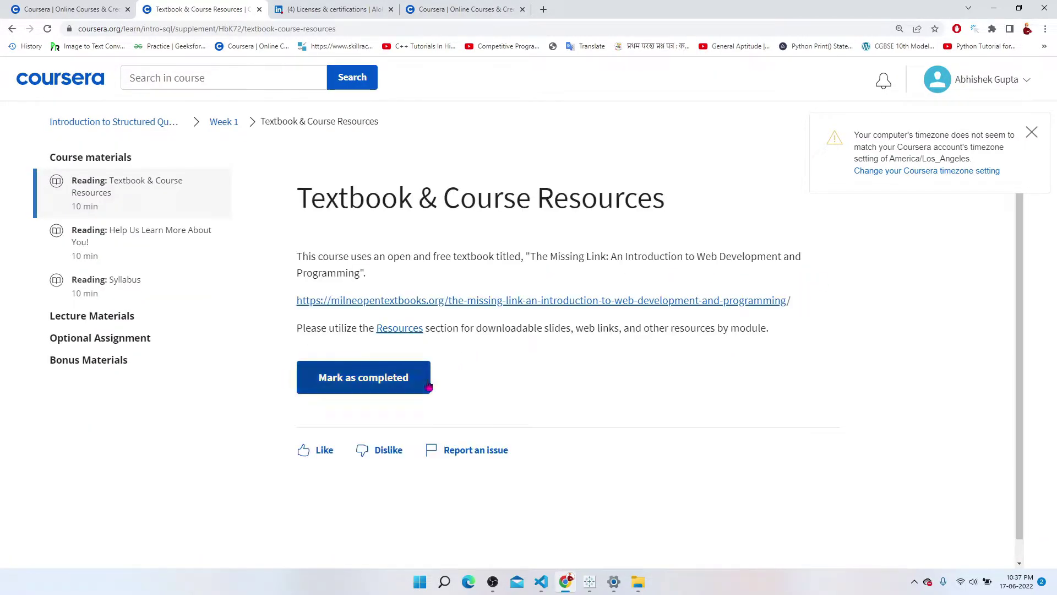
{"action": "left_click", "coordinate": [421, 390]}
{"action": "left_click", "coordinate": [214, 247]}
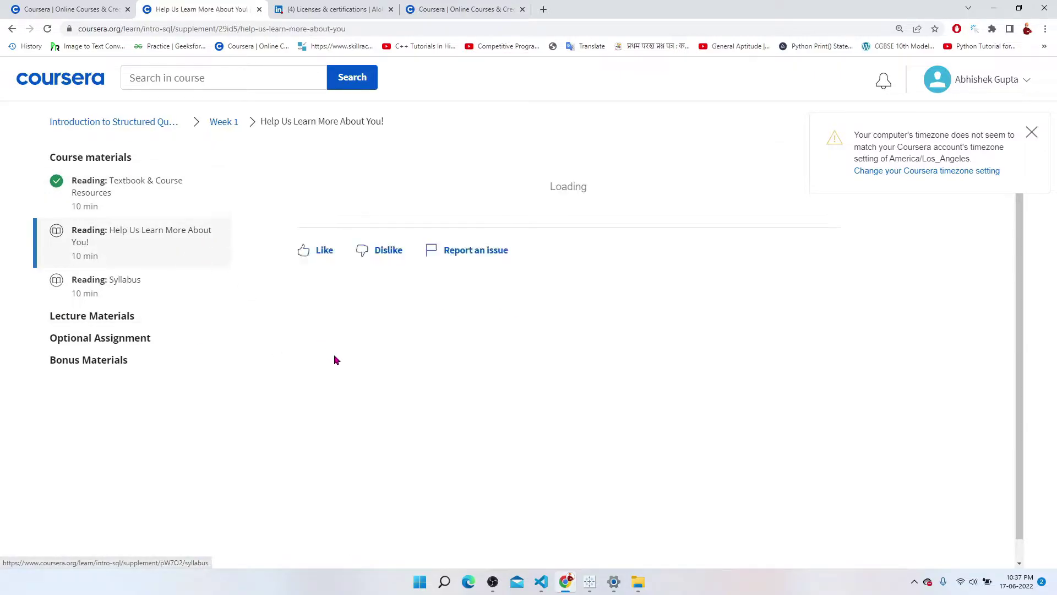
{"action": "left_click", "coordinate": [322, 427]}
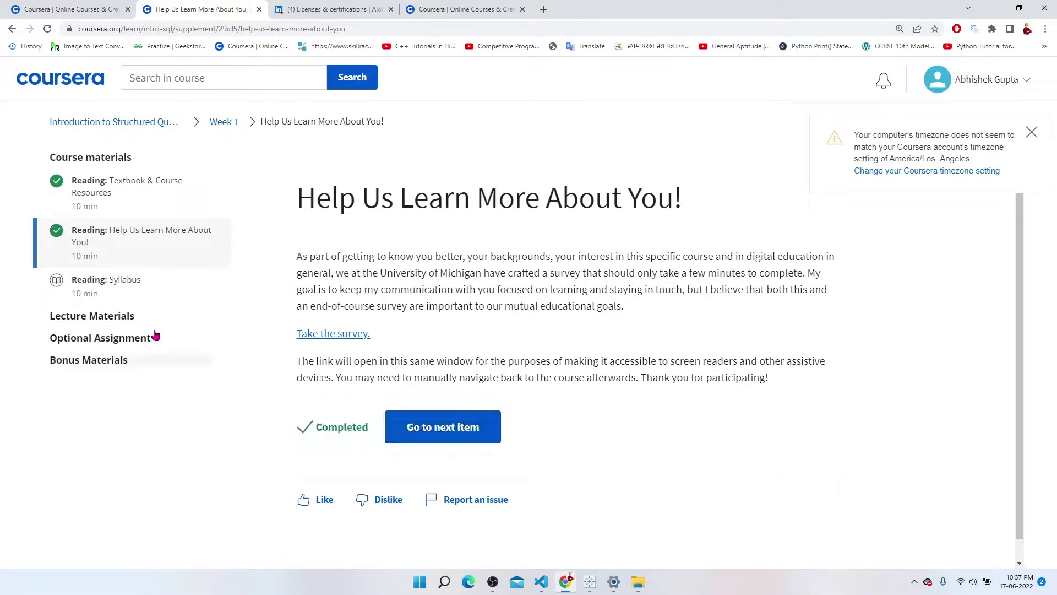
Open the Syllabus reading in the course materials and mark it as completed.
{"action": "left_click", "coordinate": [134, 292]}
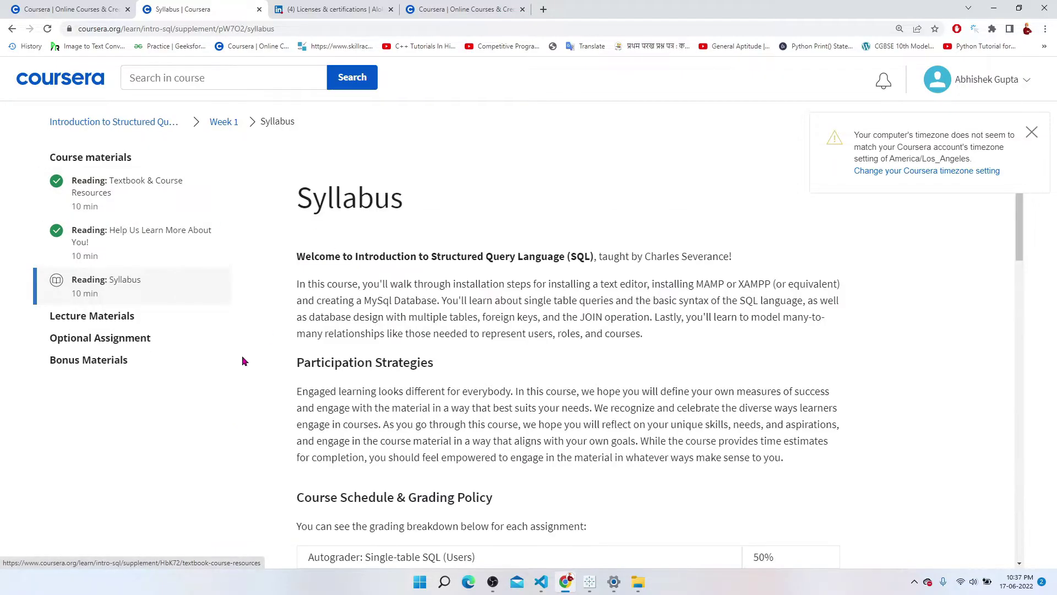
{"action": "scroll", "coordinate": [496, 347], "scroll_direction": "down", "scroll_amount": 10}
{"action": "scroll", "coordinate": [507, 359], "scroll_direction": "down", "scroll_amount": 10}
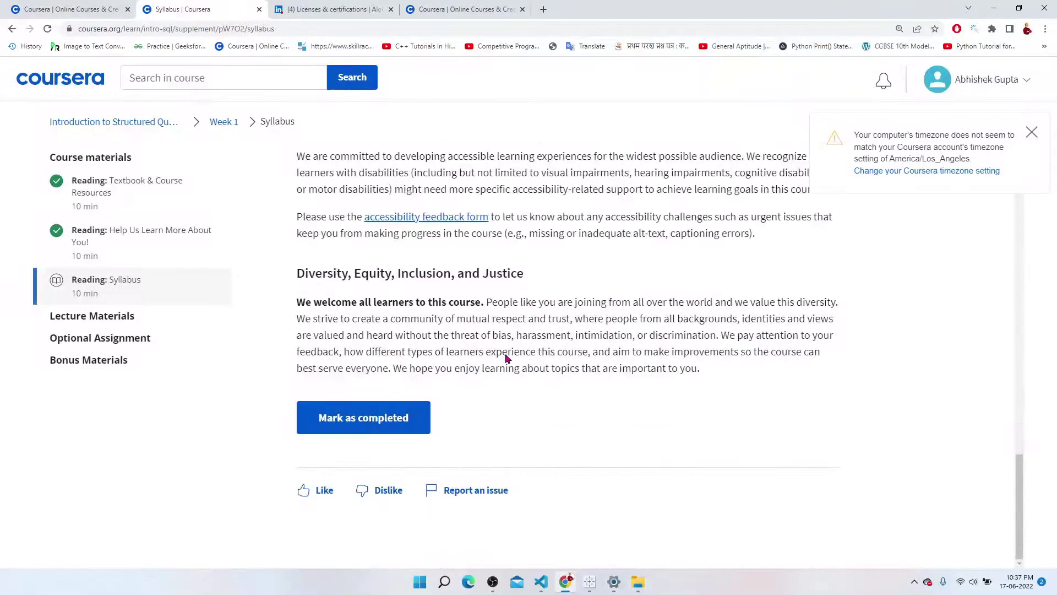
{"action": "left_click", "coordinate": [387, 432]}
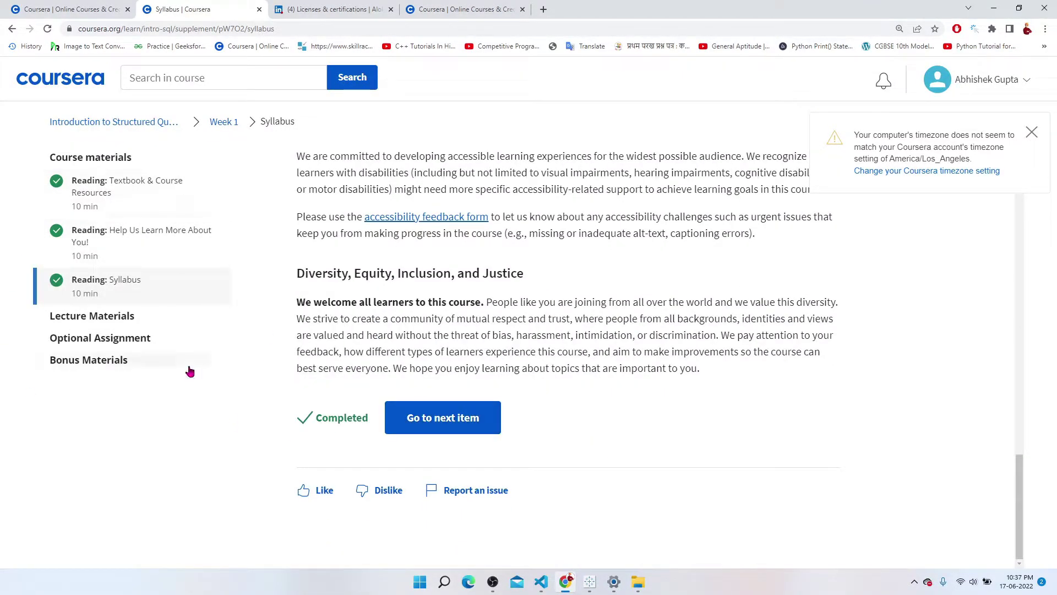
Open the "Welcome to the Course" video from Week 1's Lecture Materials and play it.
{"action": "left_click", "coordinate": [113, 322]}
{"action": "scroll", "coordinate": [121, 342], "scroll_direction": "down", "scroll_amount": 2}
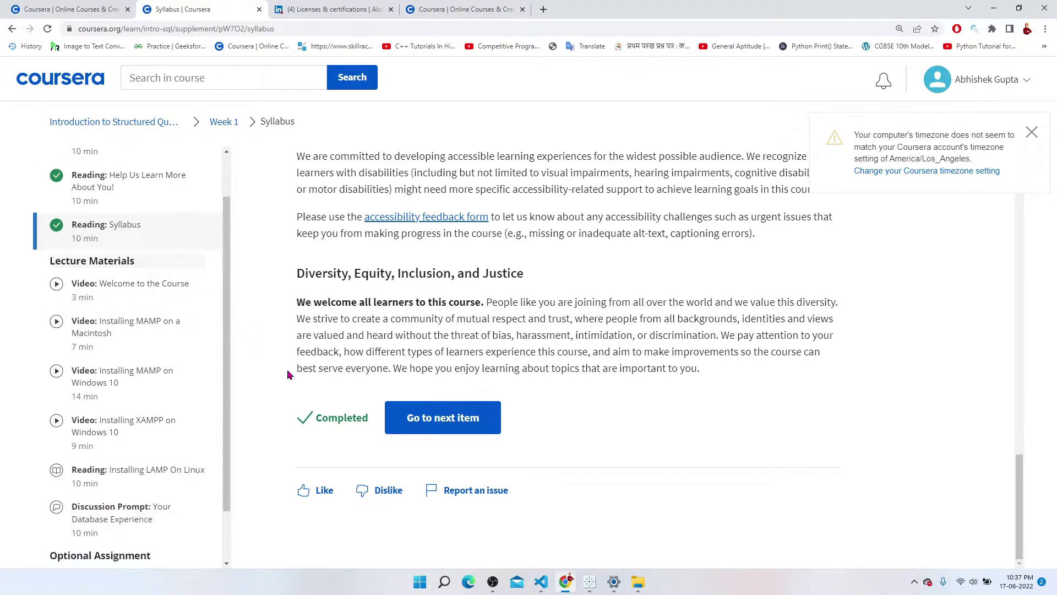
{"action": "left_click", "coordinate": [91, 243]}
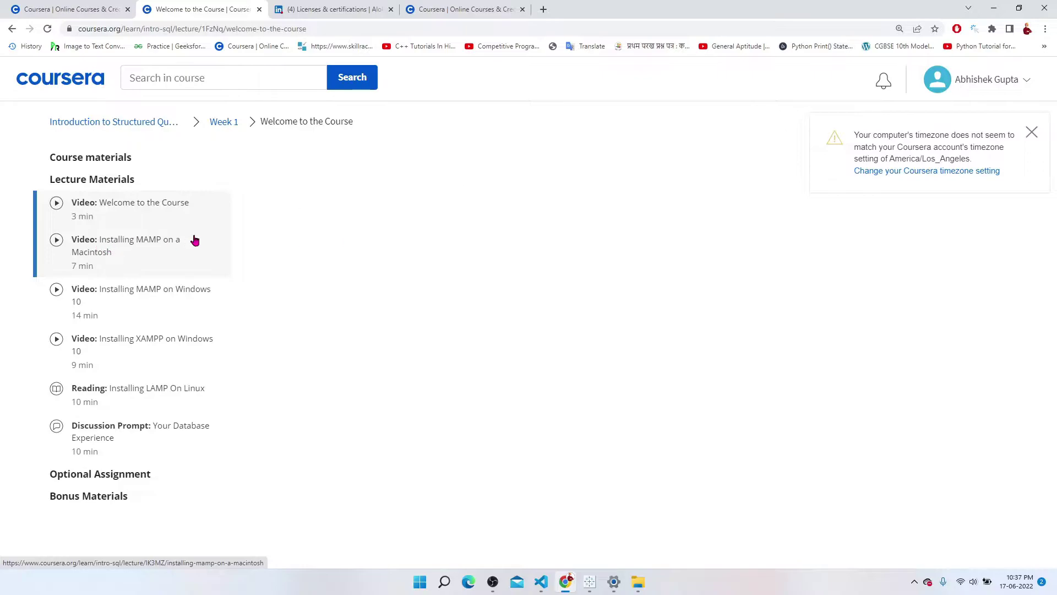
{"action": "scroll", "coordinate": [578, 341], "scroll_direction": "down", "scroll_amount": 4}
{"action": "scroll", "coordinate": [623, 331], "scroll_direction": "up", "scroll_amount": 2}
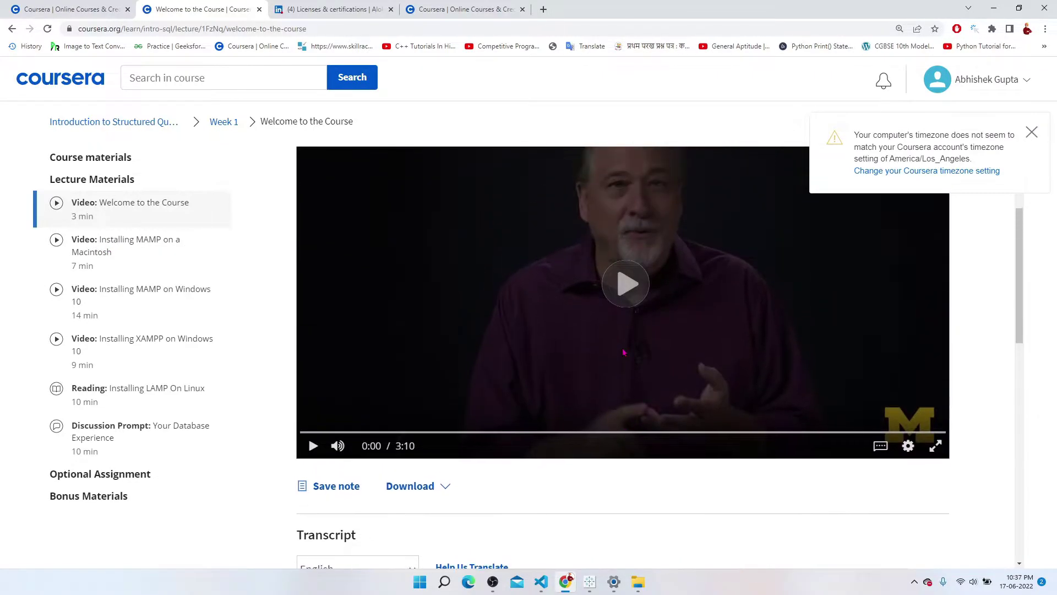
{"action": "left_click", "coordinate": [626, 284]}
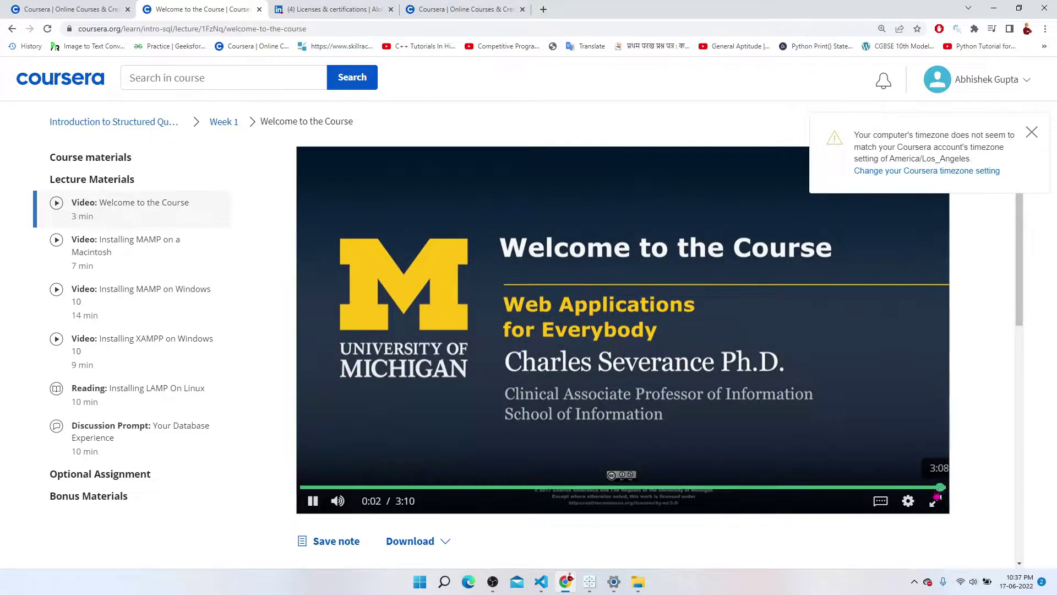
{"action": "scroll", "coordinate": [692, 428], "scroll_direction": "down", "scroll_amount": 1}
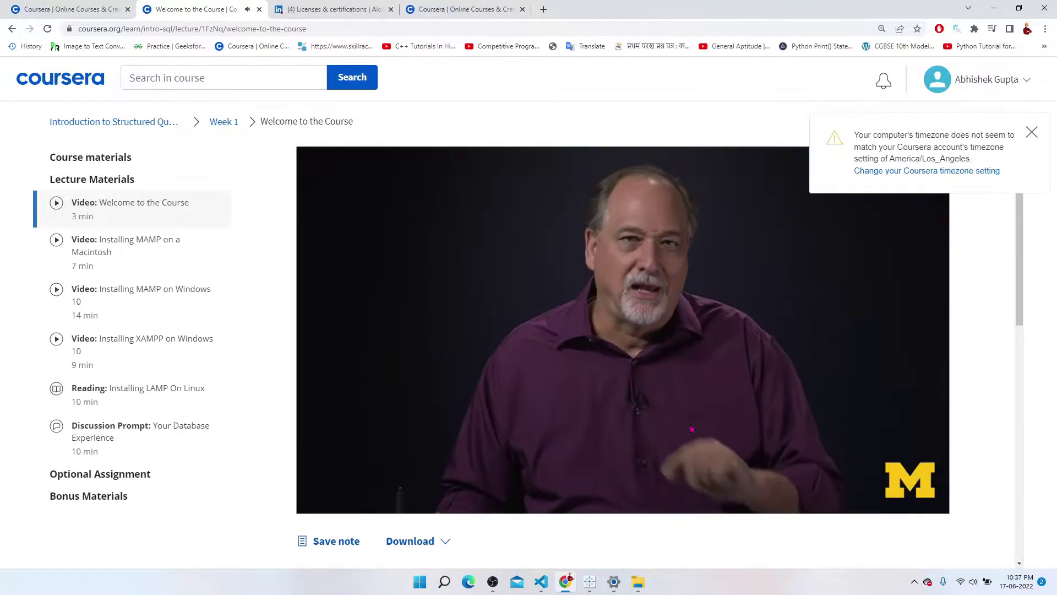
{"action": "scroll", "coordinate": [606, 418], "scroll_direction": "up", "scroll_amount": 2}
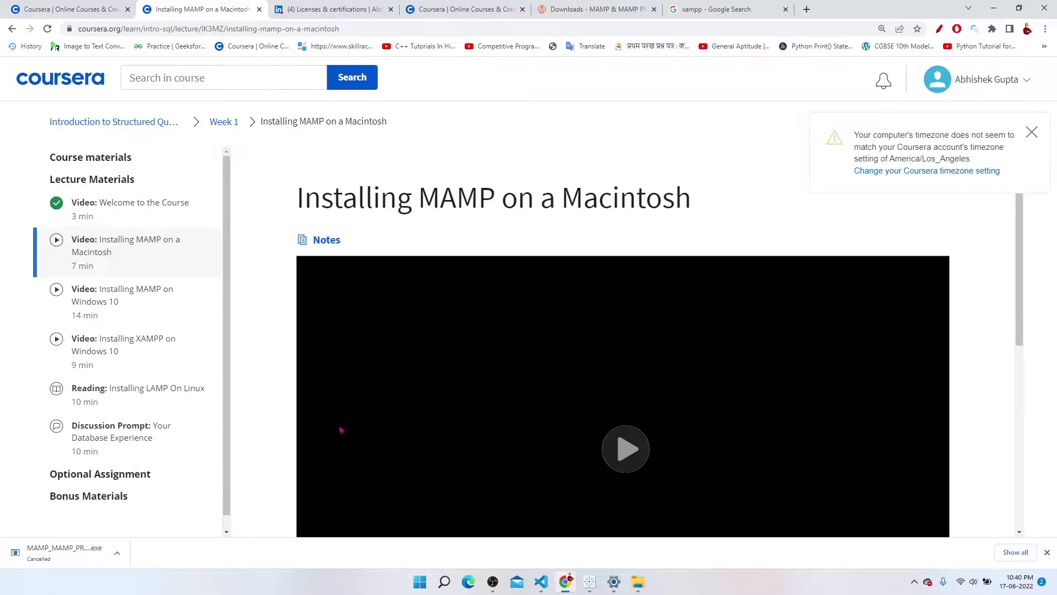
Play the "Installing MAMP on a Macintosh" video, skip to its last seconds at about 6:56, and resume playback.
{"action": "scroll", "coordinate": [631, 382], "scroll_direction": "down", "scroll_amount": 2}
{"action": "left_click", "coordinate": [627, 337]}
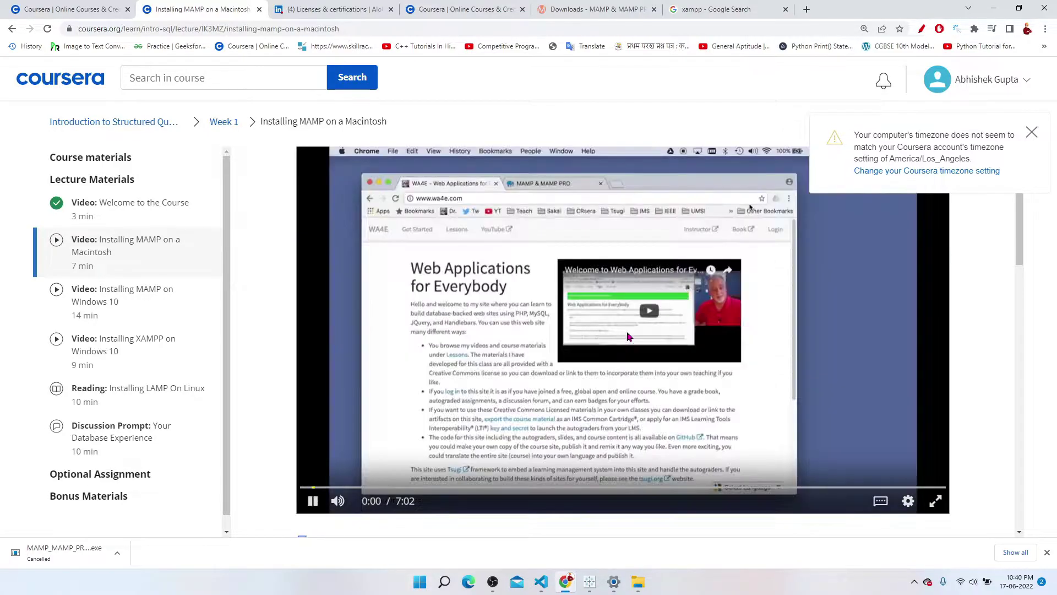
{"action": "left_click", "coordinate": [846, 461]}
{"action": "left_click", "coordinate": [940, 488]}
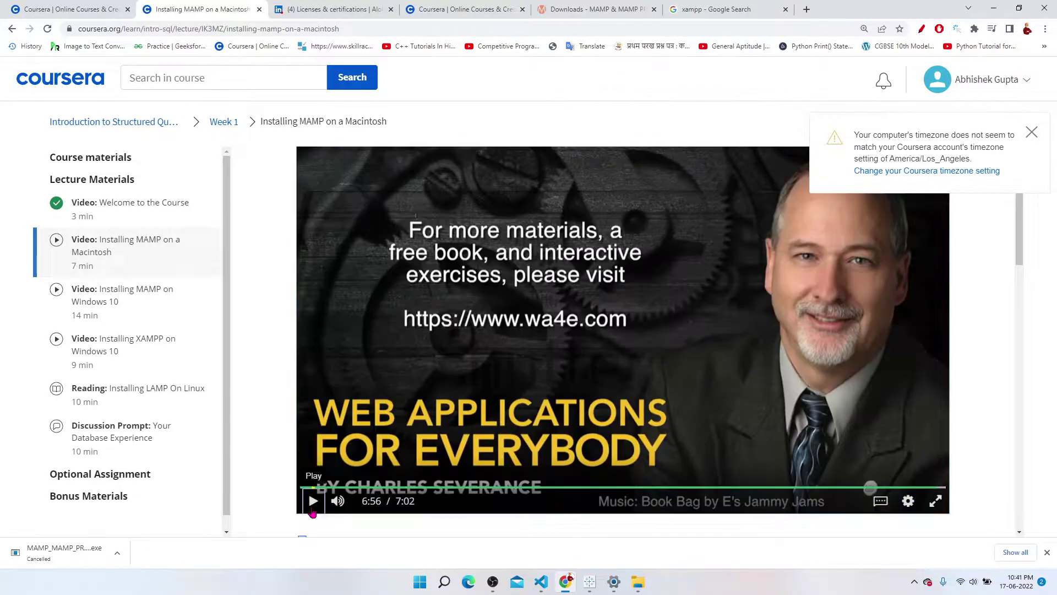
{"action": "left_click", "coordinate": [313, 511]}
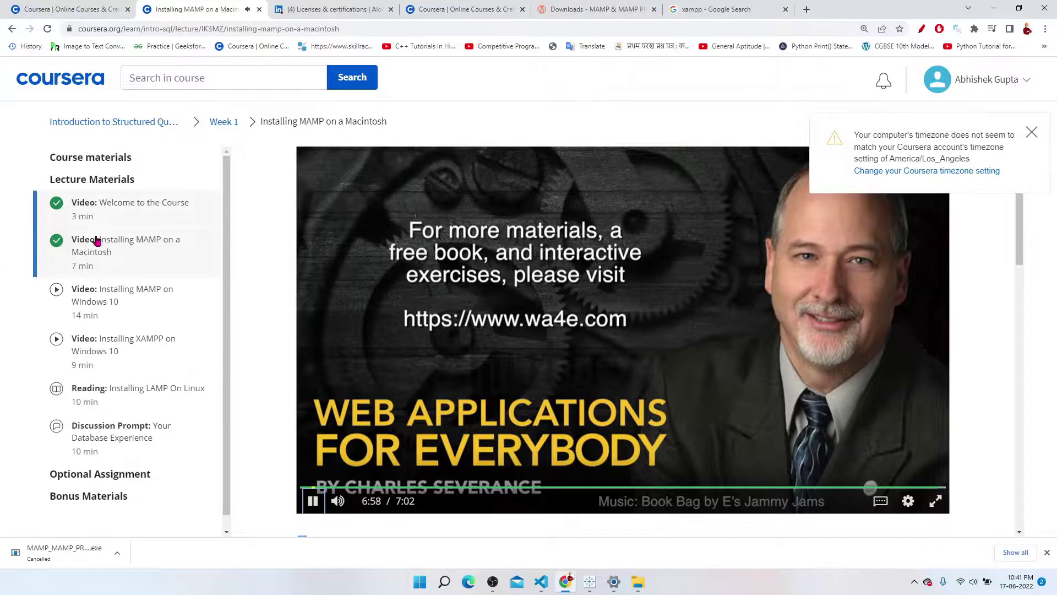
Open the "Installing MAMP on Windows 10" video in Week 1's Lecture Materials, play it, and skip to its end.
{"action": "left_click", "coordinate": [132, 314]}
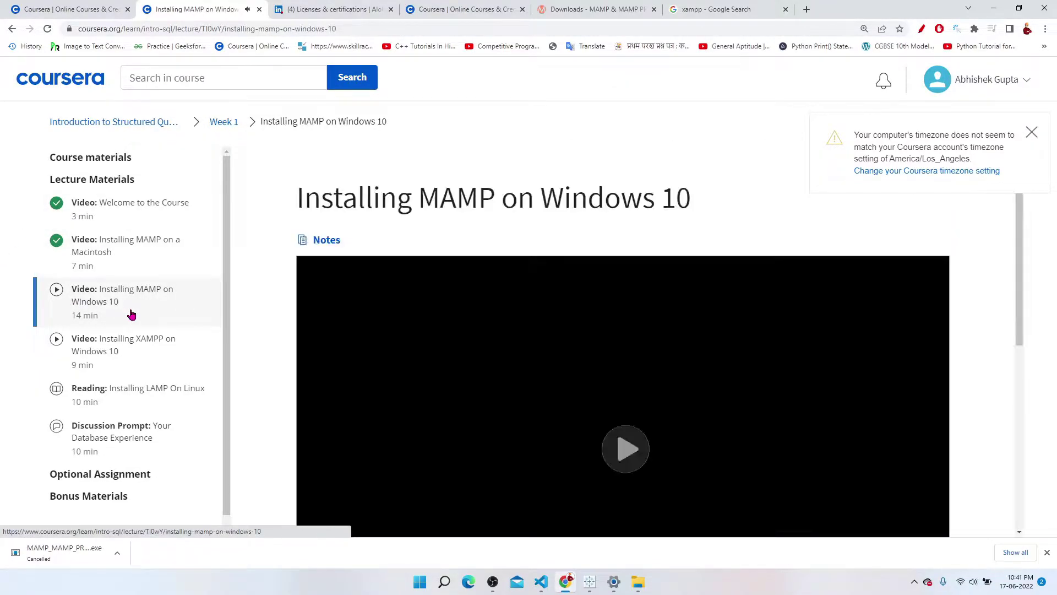
{"action": "scroll", "coordinate": [605, 283], "scroll_direction": "down", "scroll_amount": 1}
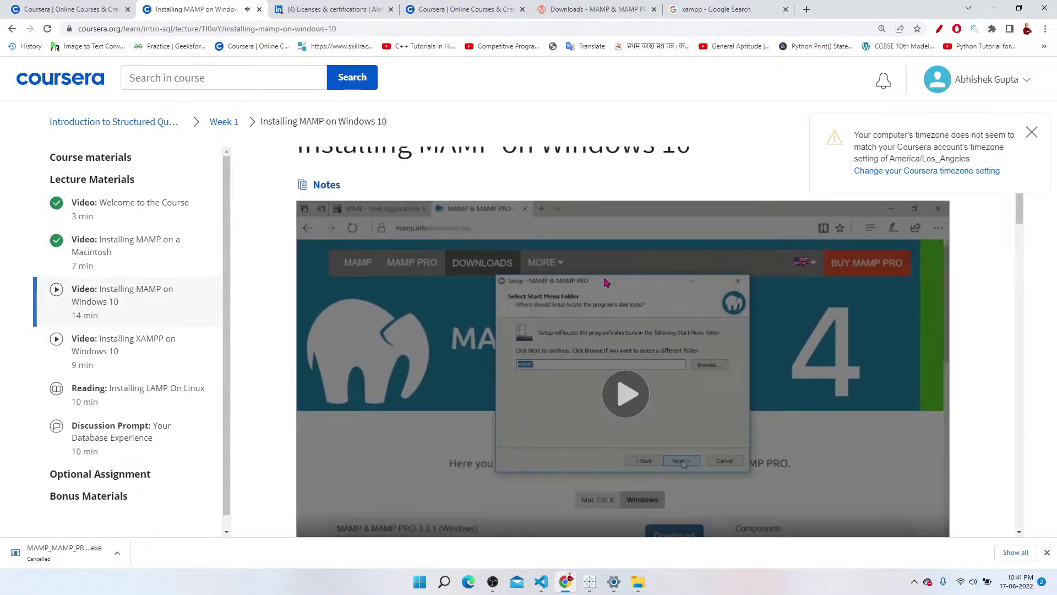
{"action": "scroll", "coordinate": [606, 283], "scroll_direction": "down", "scroll_amount": 1}
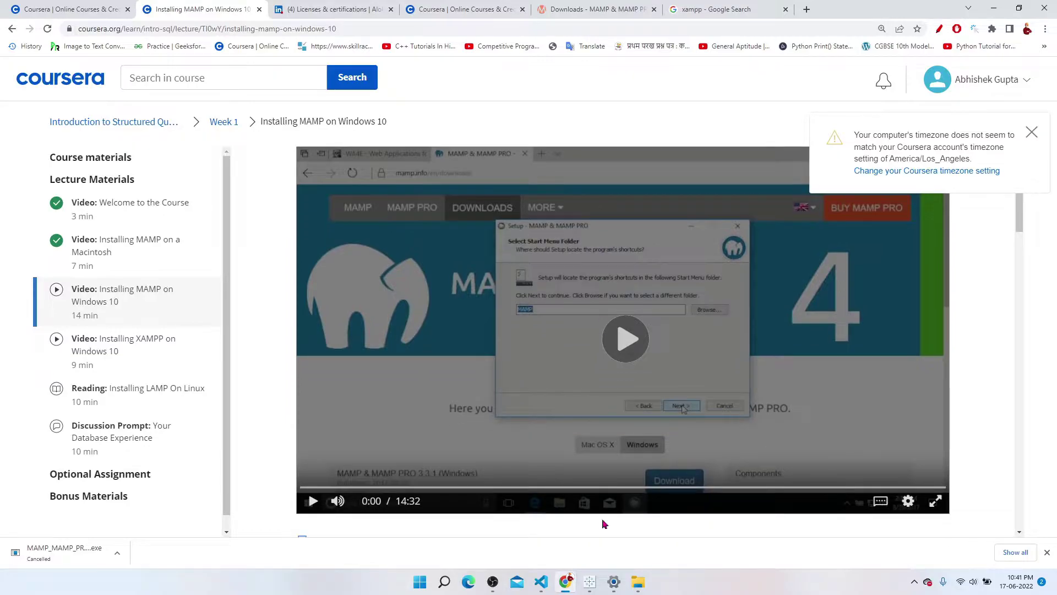
{"action": "left_click", "coordinate": [623, 346]}
{"action": "left_click", "coordinate": [774, 428]}
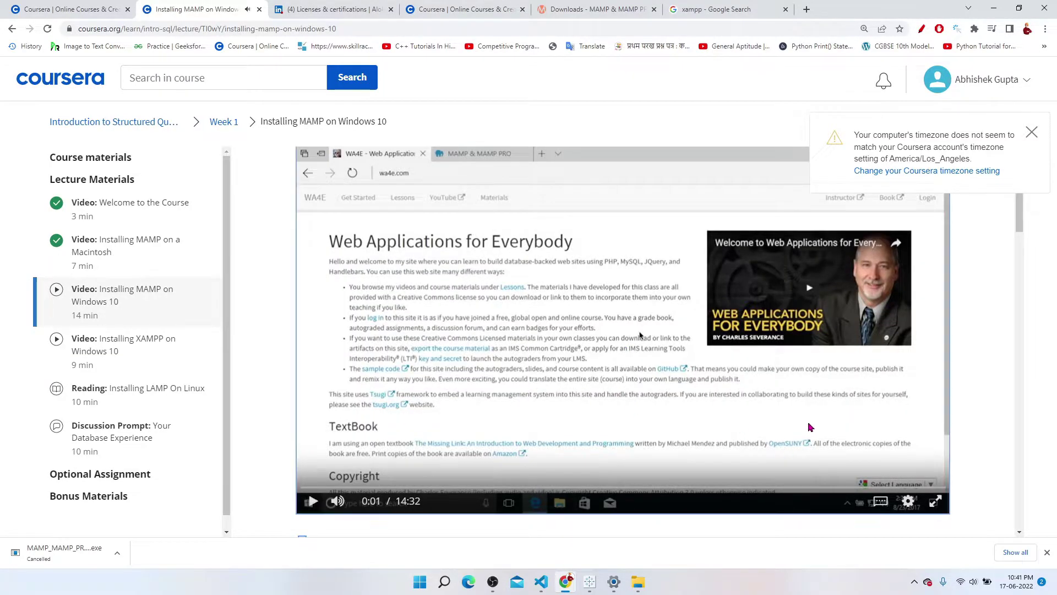
{"action": "left_click", "coordinate": [654, 345]}
{"action": "key", "text": "End"}
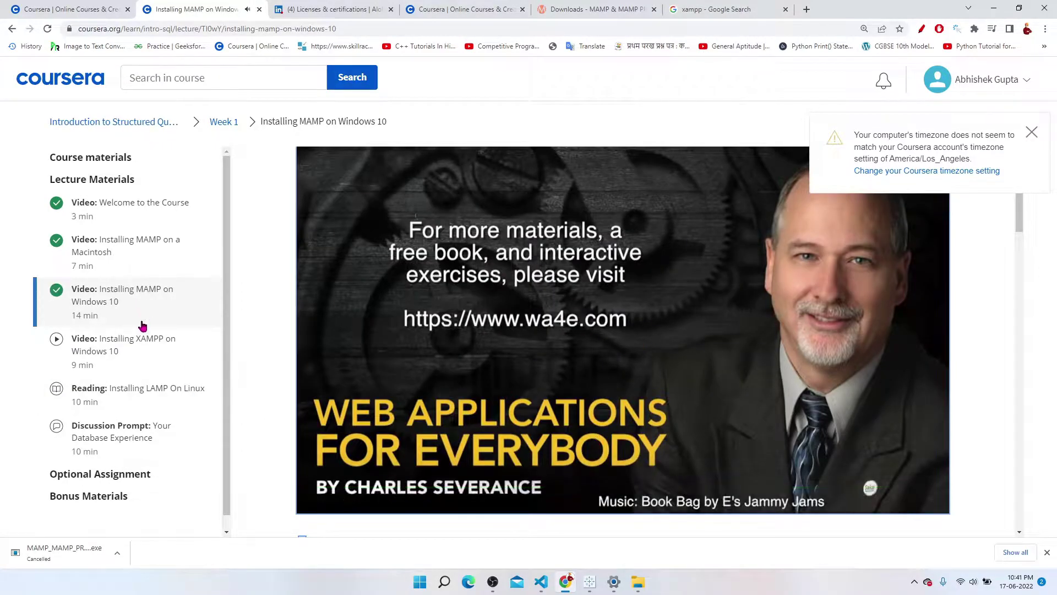
Play the "Installing XAMPP on Windows 10" video and skip to its last seconds at about 8:58.
{"action": "left_click", "coordinate": [135, 348]}
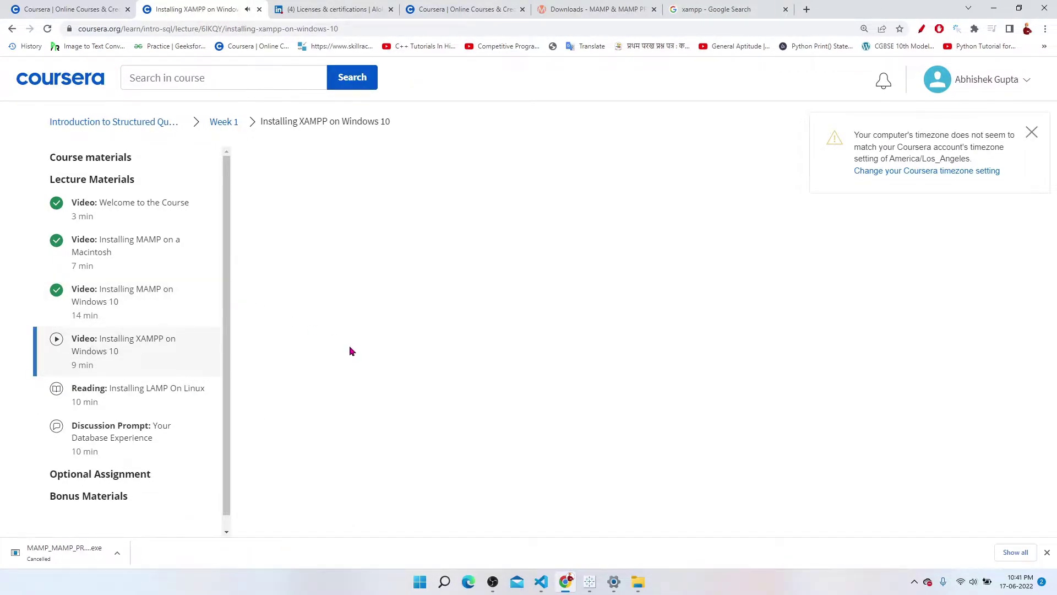
{"action": "scroll", "coordinate": [352, 351], "scroll_direction": "down", "scroll_amount": 1}
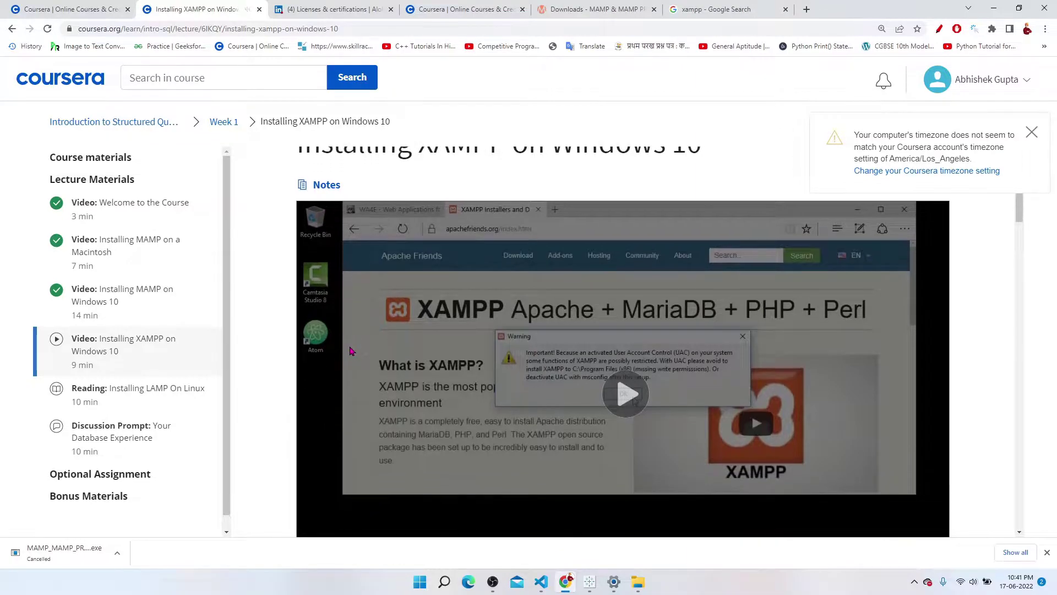
{"action": "left_click", "coordinate": [623, 412]}
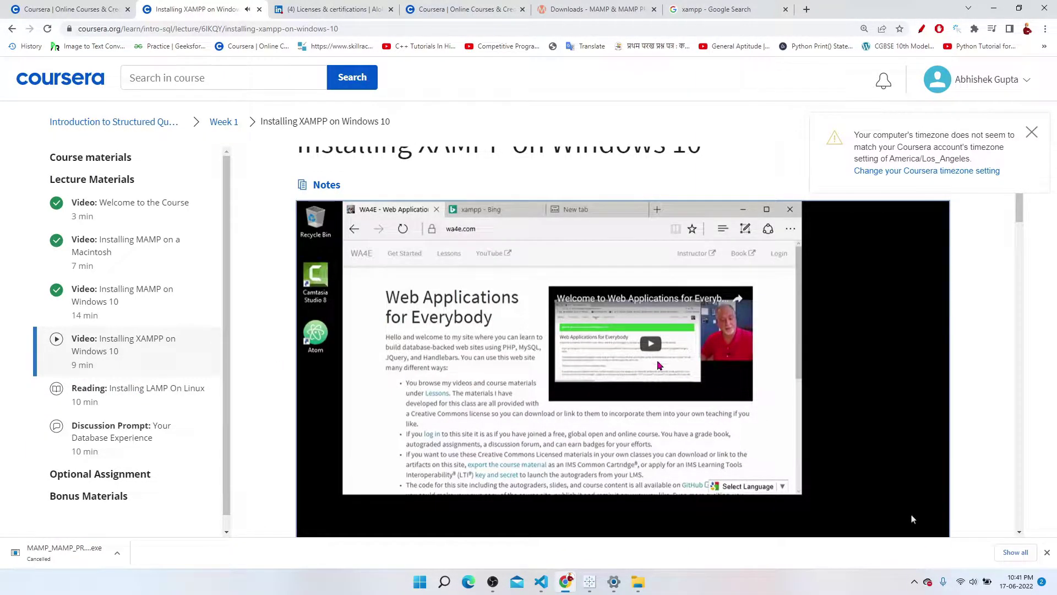
{"action": "scroll", "coordinate": [910, 511], "scroll_direction": "down", "scroll_amount": 4}
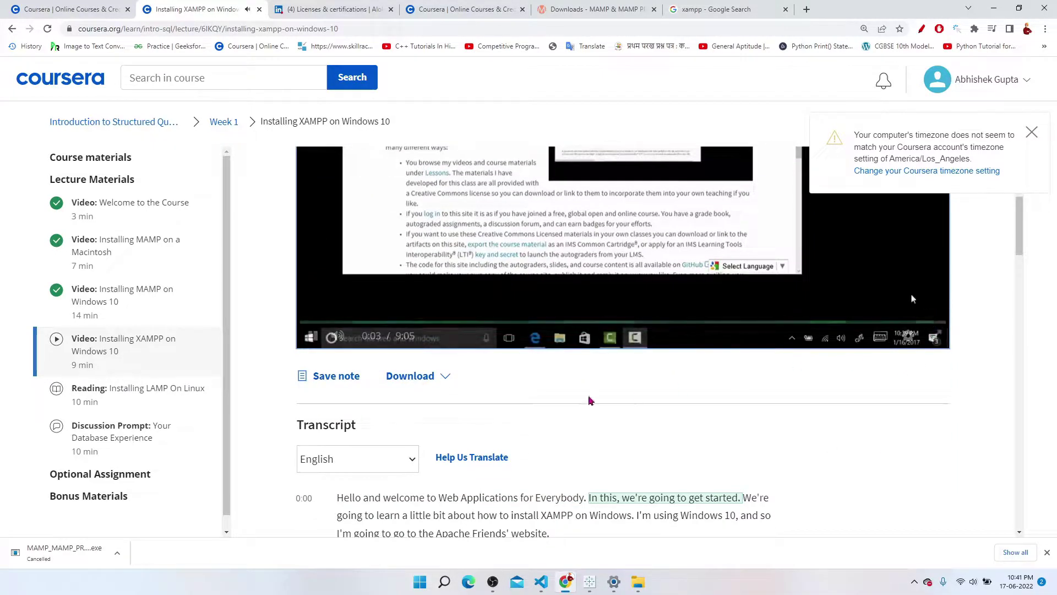
{"action": "left_click", "coordinate": [337, 336]}
{"action": "scroll", "coordinate": [909, 386], "scroll_direction": "up", "scroll_amount": 5}
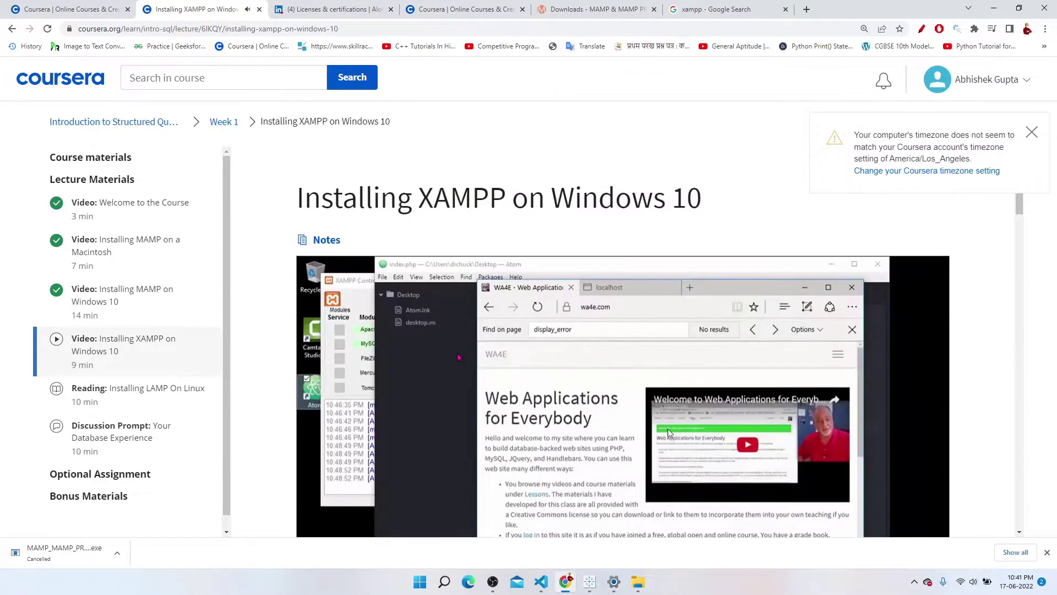
{"action": "scroll", "coordinate": [909, 385], "scroll_direction": "down", "scroll_amount": 3}
{"action": "left_click", "coordinate": [937, 432]}
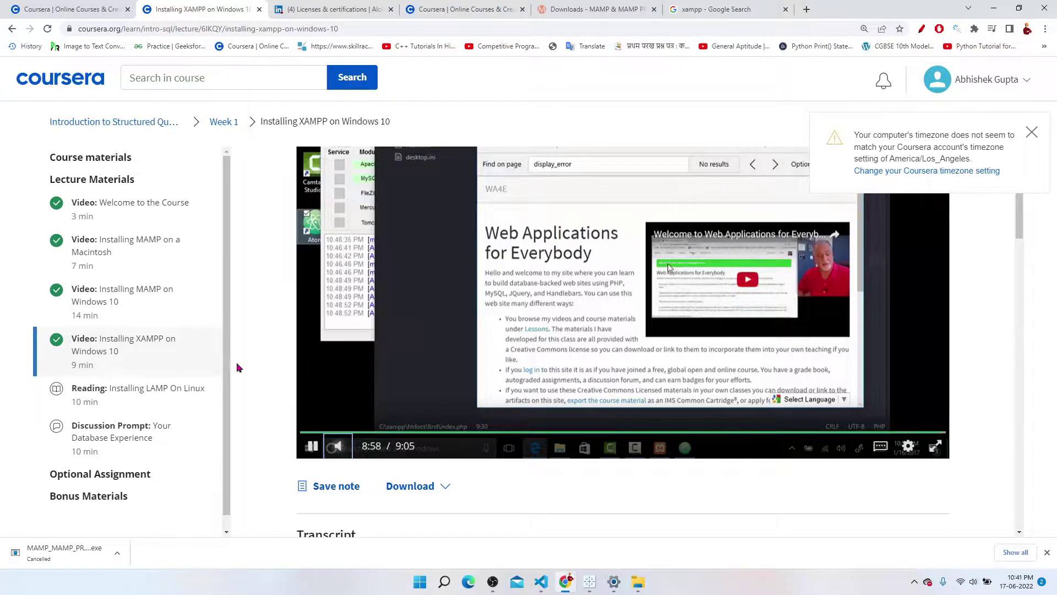
Open the "Installing LAMP On Linux" reading and mark it as completed.
{"action": "left_click", "coordinate": [116, 402]}
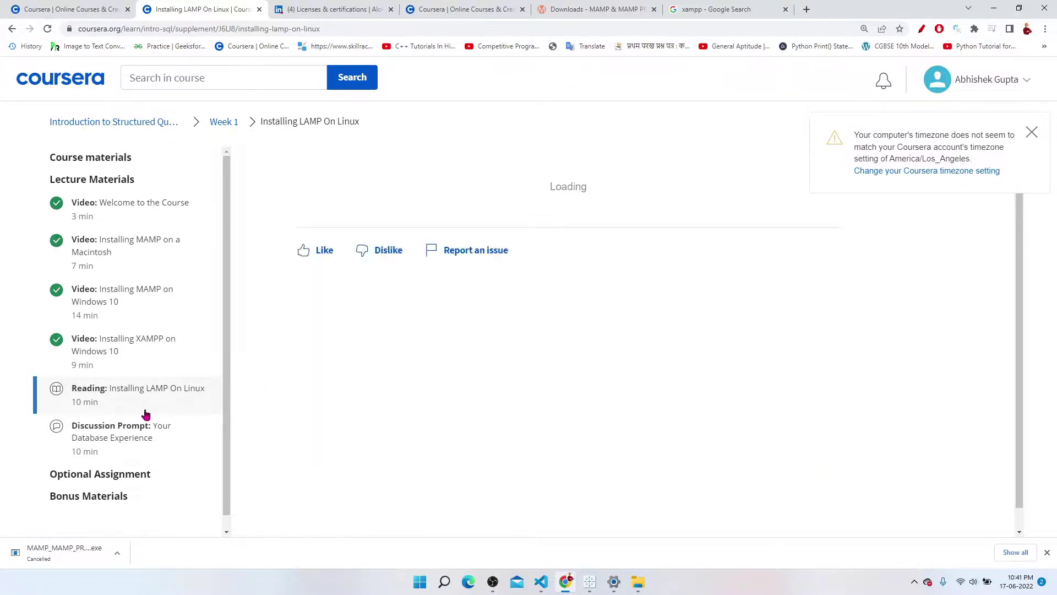
{"action": "scroll", "coordinate": [332, 362], "scroll_direction": "down", "scroll_amount": 1}
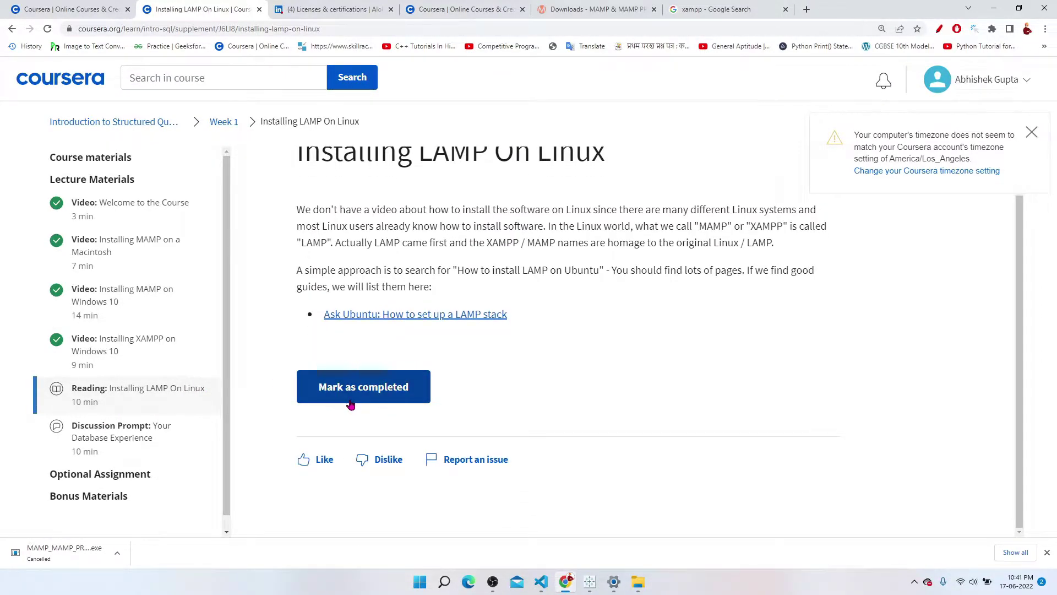
{"action": "left_click", "coordinate": [350, 404]}
Open the "Your Database Experience" discussion prompt and submit the reply "dhgsfhgd".
{"action": "left_click", "coordinate": [116, 427]}
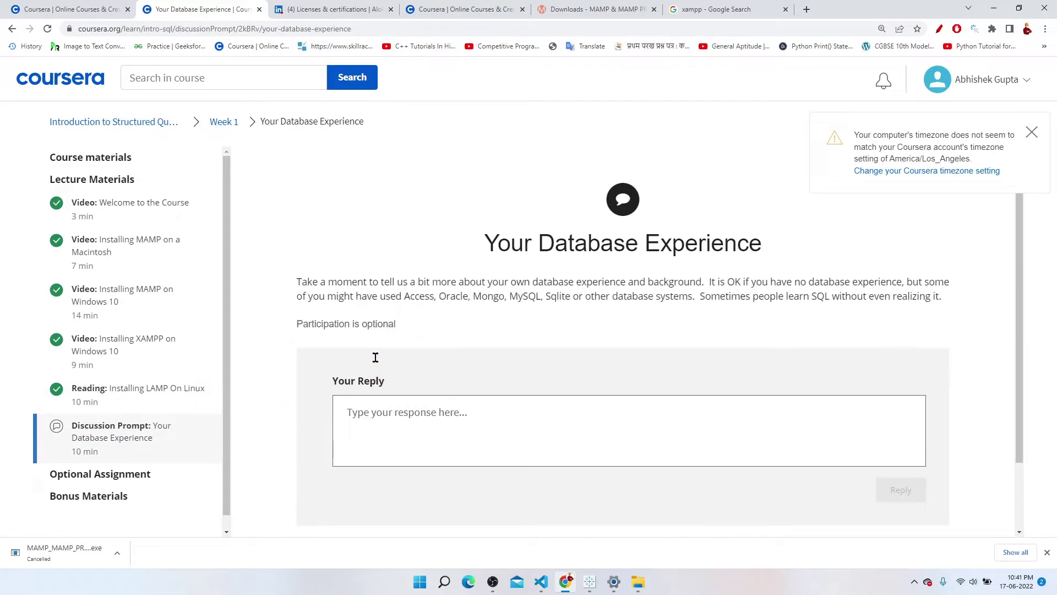
{"action": "left_click", "coordinate": [418, 413]}
{"action": "type", "text": "dhgsfhgd"}
{"action": "key", "text": "Return"}
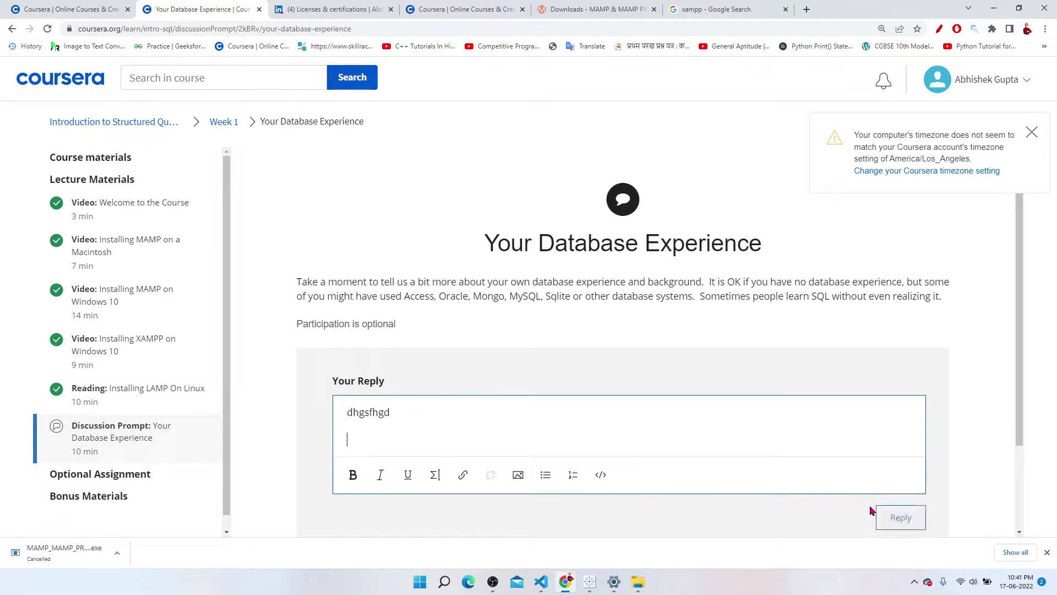
{"action": "left_click", "coordinate": [912, 524]}
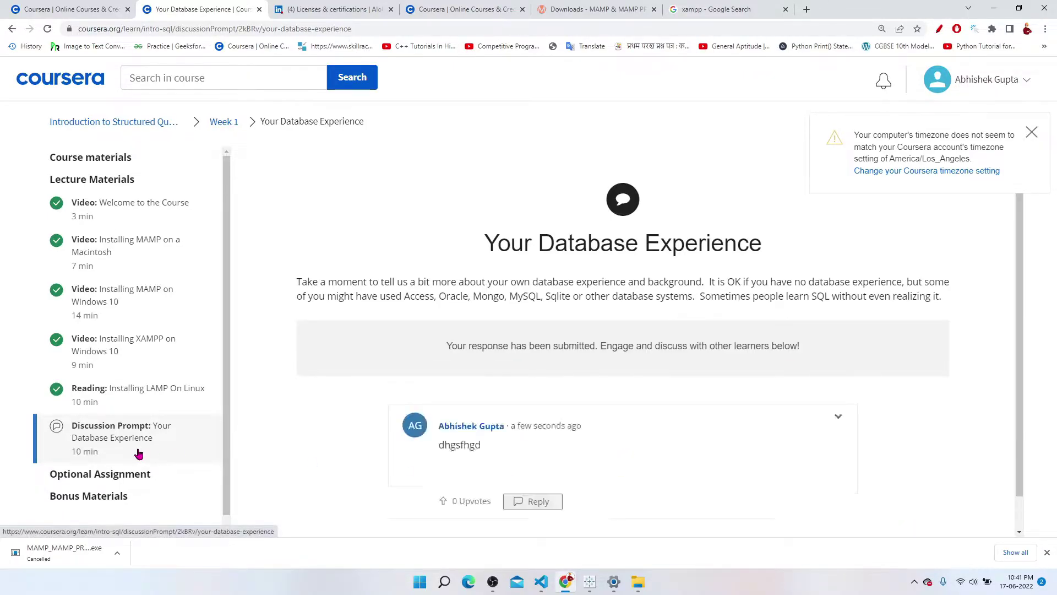
Mark the Optional Assignment's "Assignment Specifications: Installing PHP/MySQL" reading as completed and open the "Peer Graded: Installing PHP/MySQL" item.
{"action": "left_click", "coordinate": [129, 470]}
{"action": "scroll", "coordinate": [128, 470], "scroll_direction": "down", "scroll_amount": 2}
{"action": "left_click", "coordinate": [130, 385]}
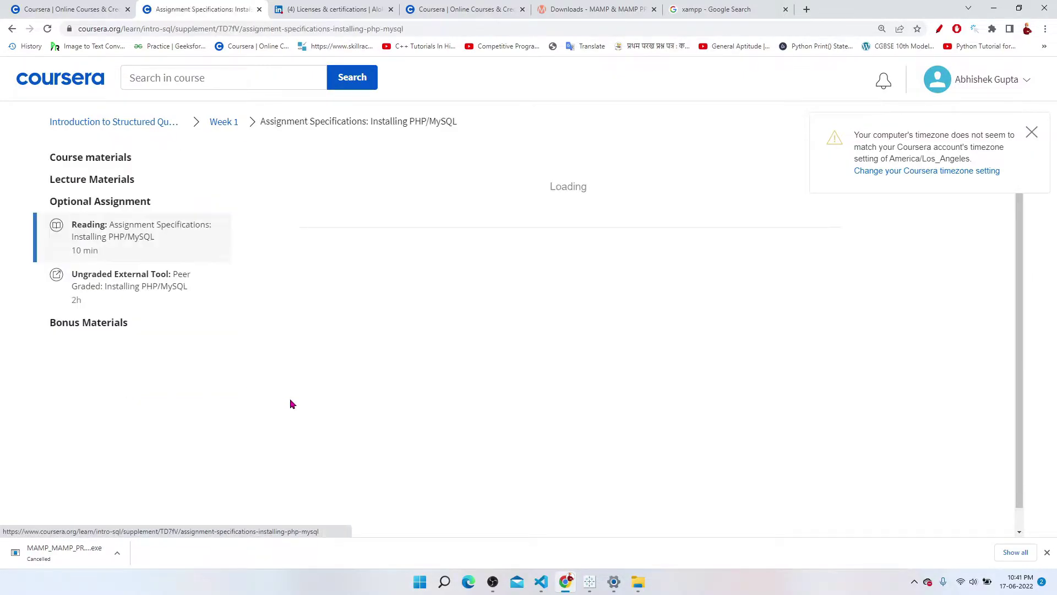
{"action": "scroll", "coordinate": [349, 366], "scroll_direction": "down", "scroll_amount": 4}
{"action": "scroll", "coordinate": [331, 449], "scroll_direction": "down", "scroll_amount": 6}
{"action": "scroll", "coordinate": [334, 450], "scroll_direction": "down", "scroll_amount": 10}
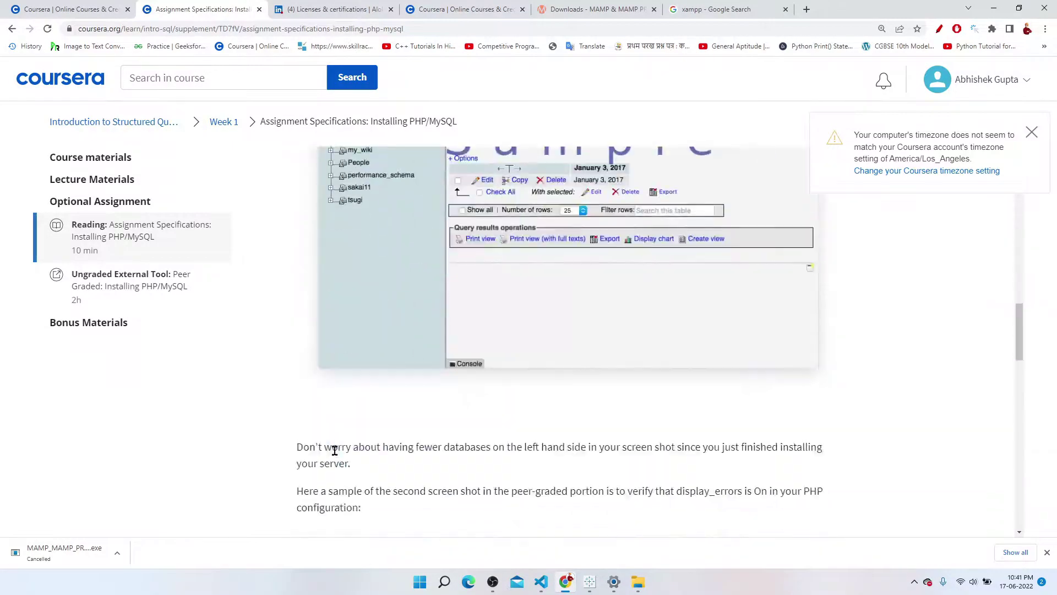
{"action": "scroll", "coordinate": [334, 451], "scroll_direction": "up", "scroll_amount": 5}
{"action": "scroll", "coordinate": [335, 450], "scroll_direction": "down", "scroll_amount": 5}
{"action": "scroll", "coordinate": [335, 451], "scroll_direction": "down", "scroll_amount": 12}
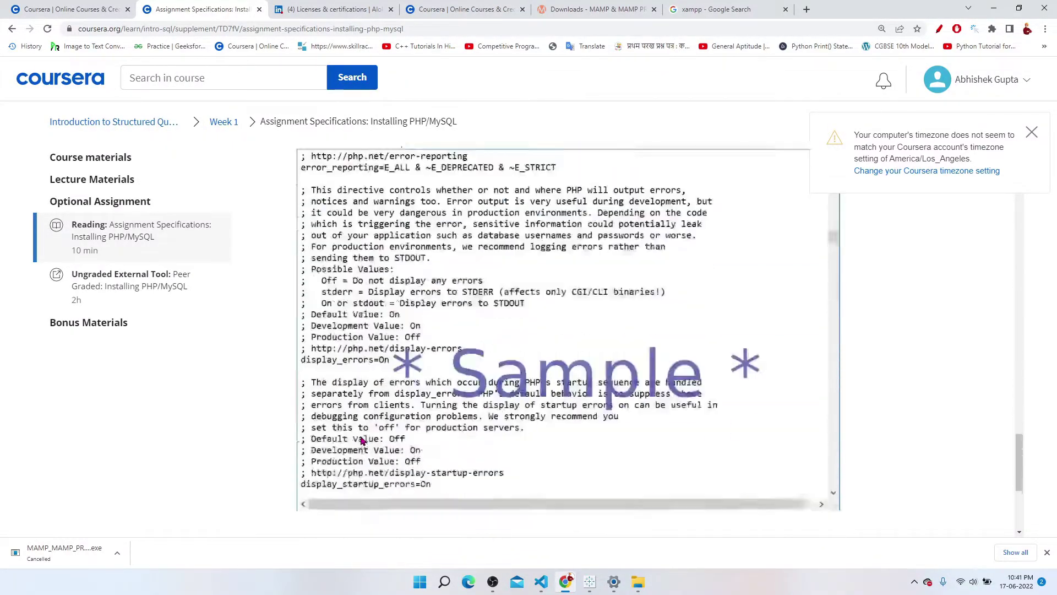
{"action": "scroll", "coordinate": [408, 413], "scroll_direction": "up", "scroll_amount": 5}
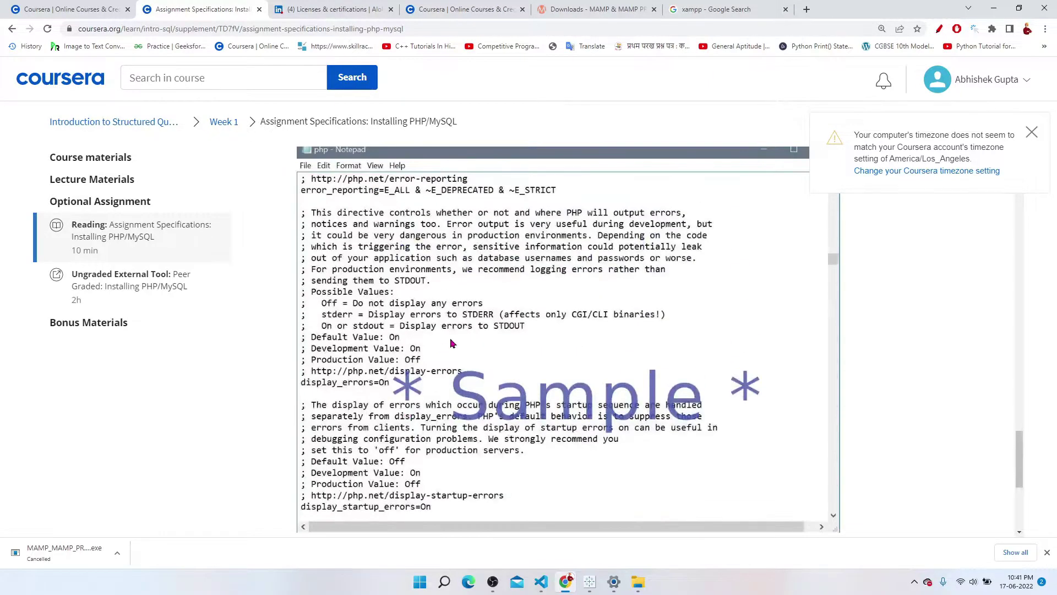
{"action": "scroll", "coordinate": [429, 426], "scroll_direction": "down", "scroll_amount": 3}
{"action": "left_click", "coordinate": [393, 509]}
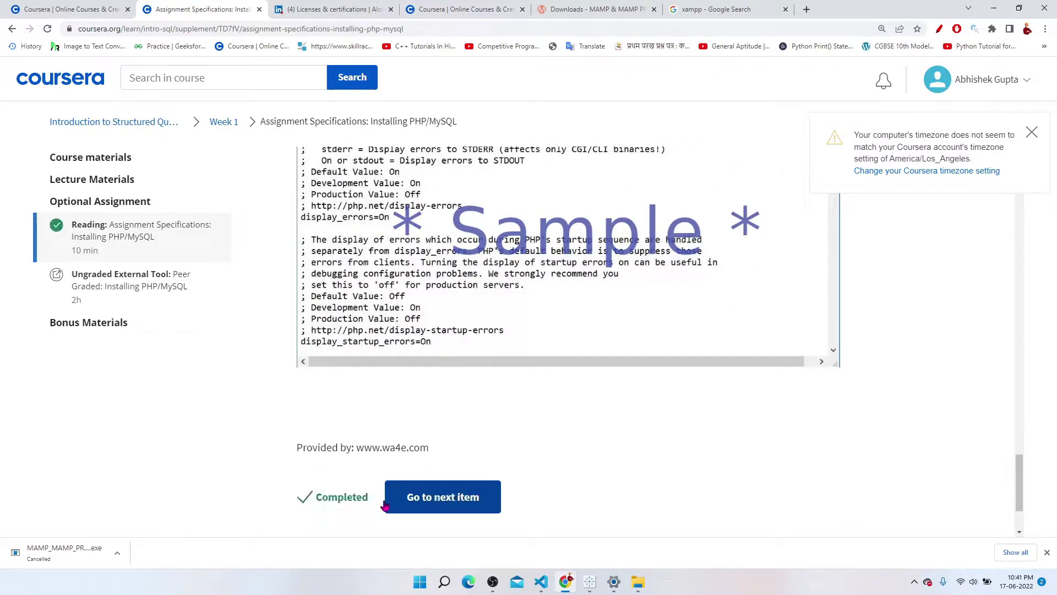
{"action": "scroll", "coordinate": [372, 418], "scroll_direction": "up", "scroll_amount": 2}
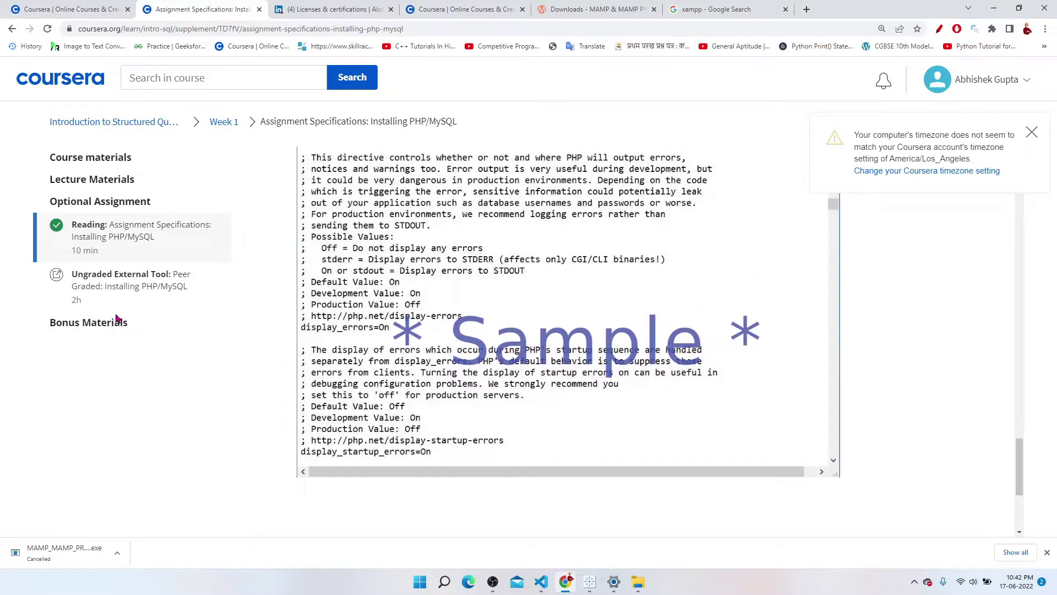
{"action": "left_click", "coordinate": [128, 289]}
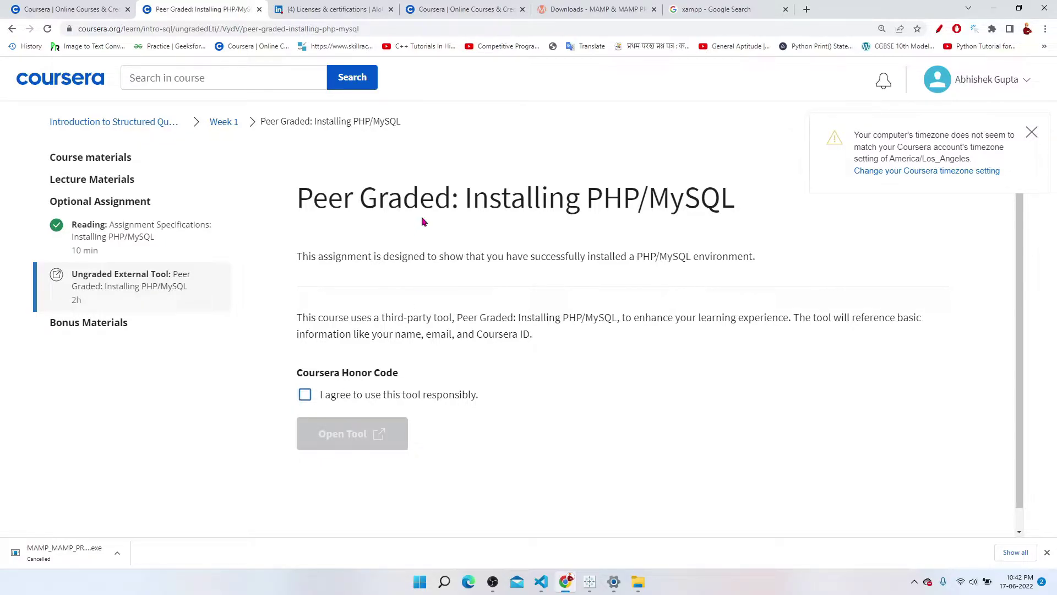
Search Google for "mamp download" in a new browser tab.
{"action": "left_click", "coordinate": [807, 9]}
{"action": "left_click", "coordinate": [569, 250]}
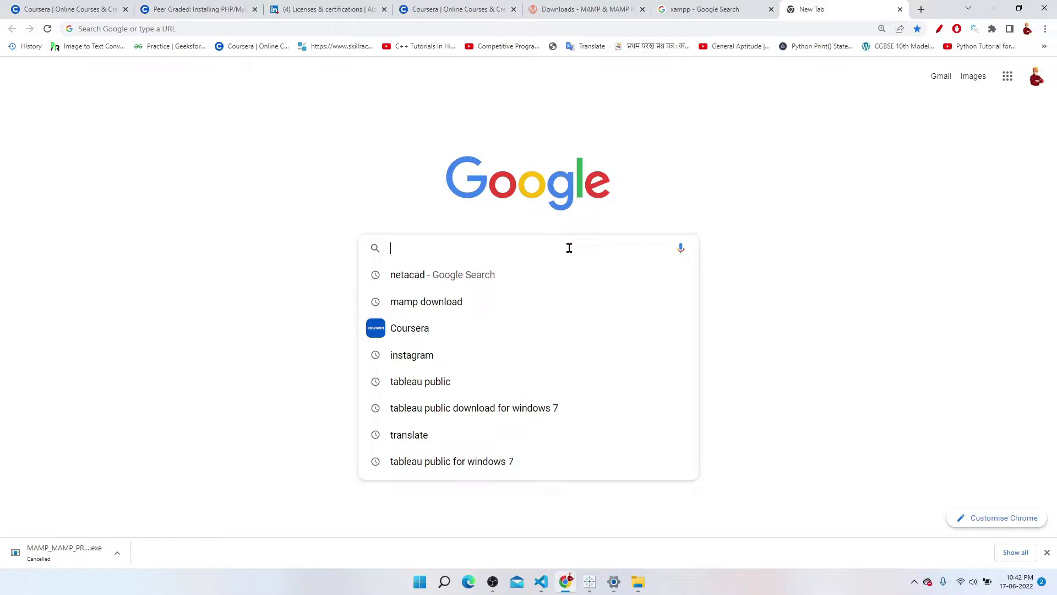
{"action": "type", "text": "ma"}
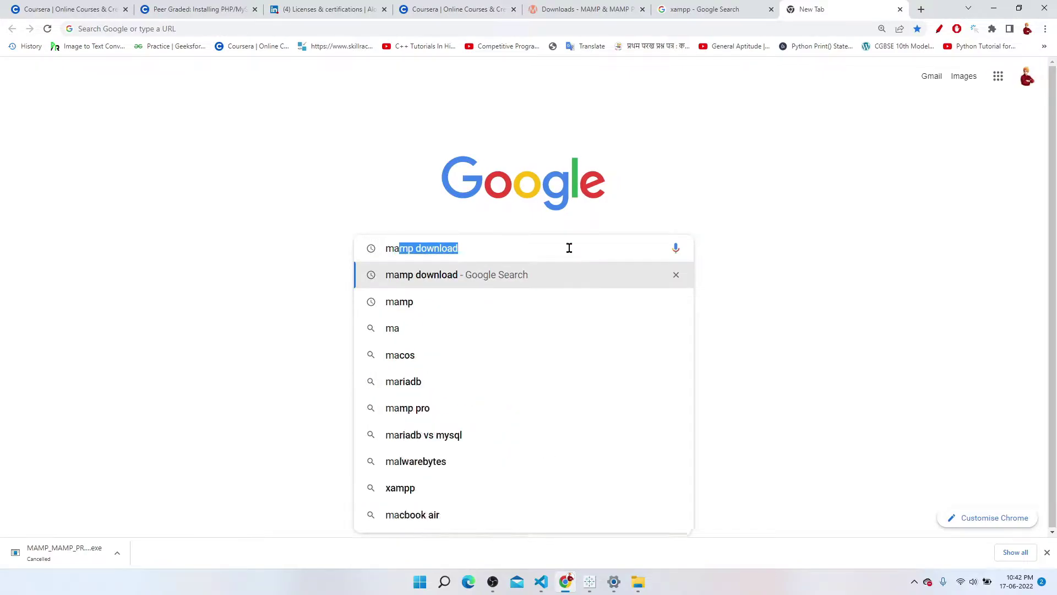
{"action": "type", "text": "mp"}
{"action": "key", "text": "BackSpace"}
{"action": "type", "text": "do"}
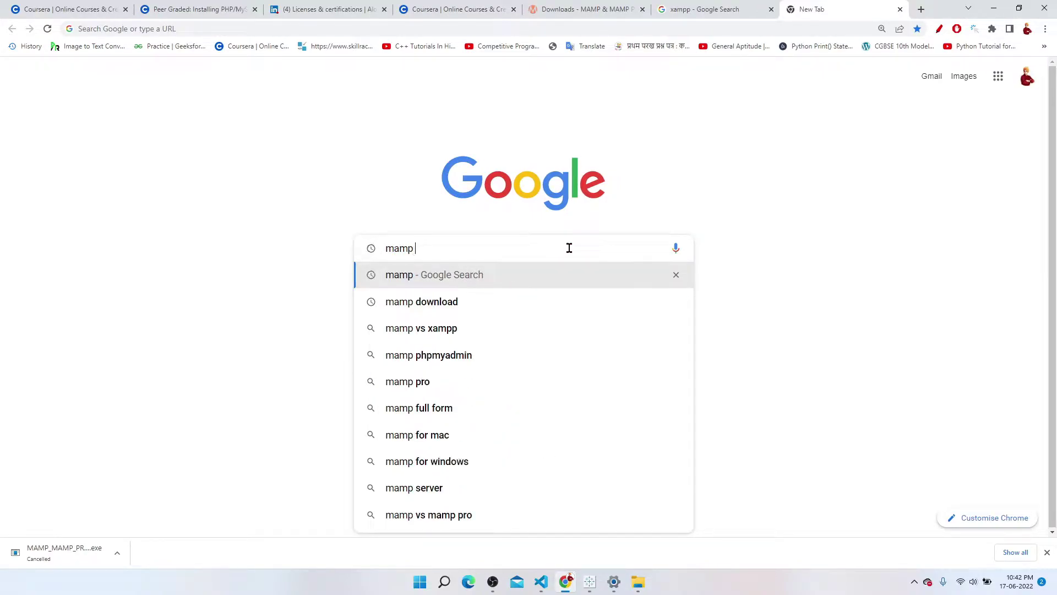
{"action": "key", "text": "Return"}
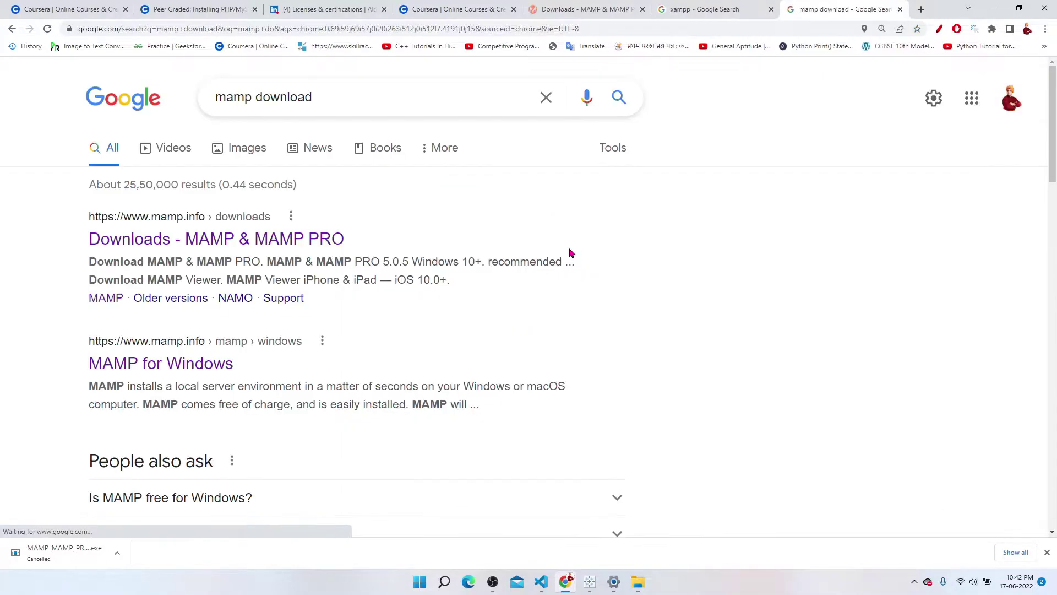
Circle the "Downloads - MAMP & MAMP PRO" search result temporarily in red and open that page.
{"action": "left_click", "coordinate": [939, 28]}
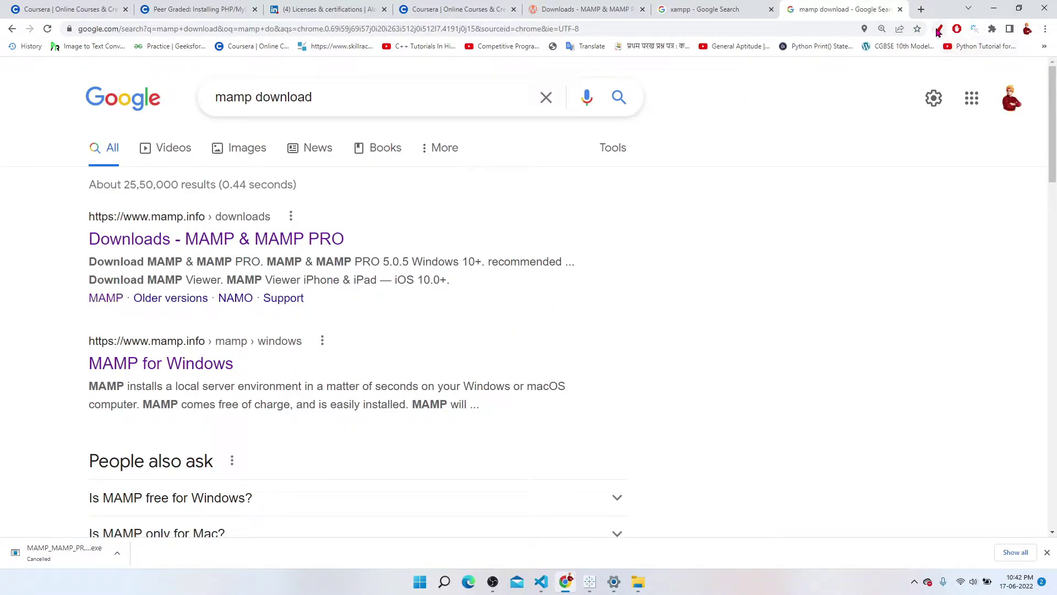
{"action": "mouse_move", "coordinate": [228, 287]}
{"action": "left_mouse_down"}
{"action": "mouse_move", "coordinate": [353, 265]}
{"action": "mouse_move", "coordinate": [312, 203]}
{"action": "mouse_move", "coordinate": [82, 199]}
{"action": "mouse_move", "coordinate": [114, 277]}
{"action": "mouse_move", "coordinate": [234, 294]}
{"action": "mouse_move", "coordinate": [243, 285]}
{"action": "left_mouse_up"}
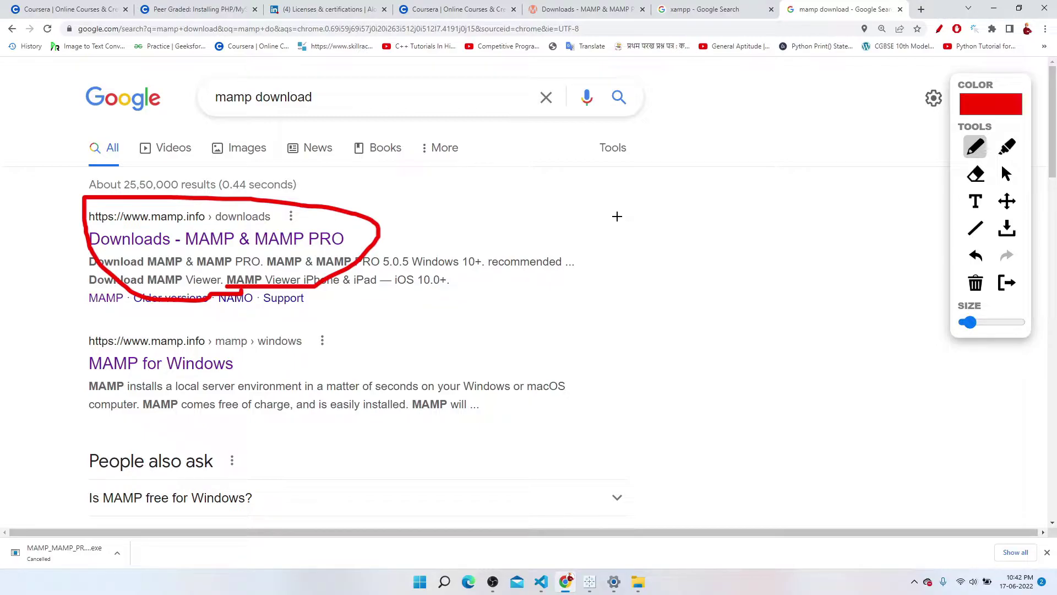
{"action": "left_click", "coordinate": [940, 29]}
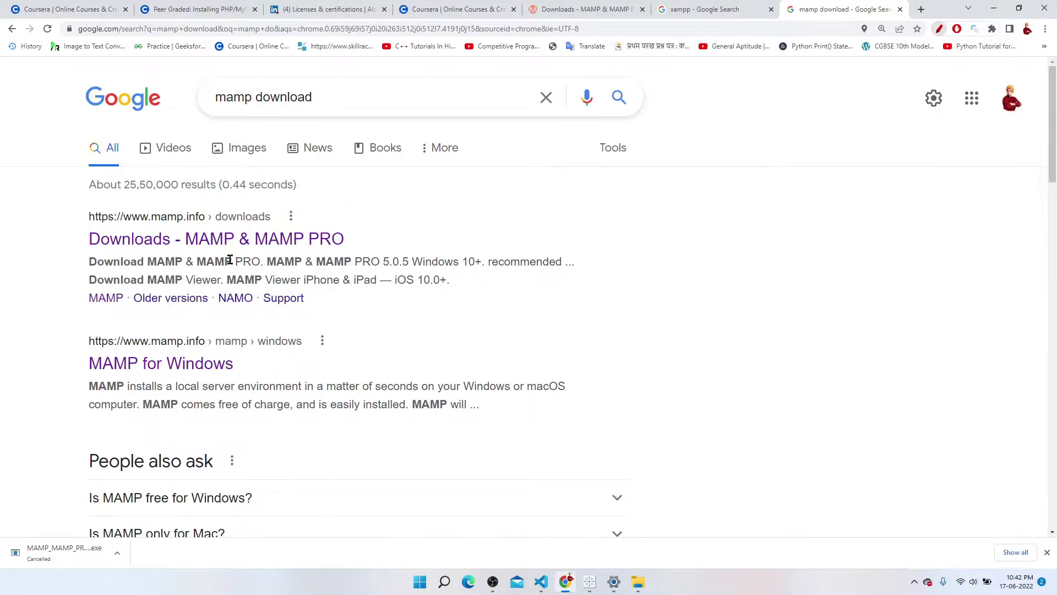
{"action": "left_click", "coordinate": [130, 236]}
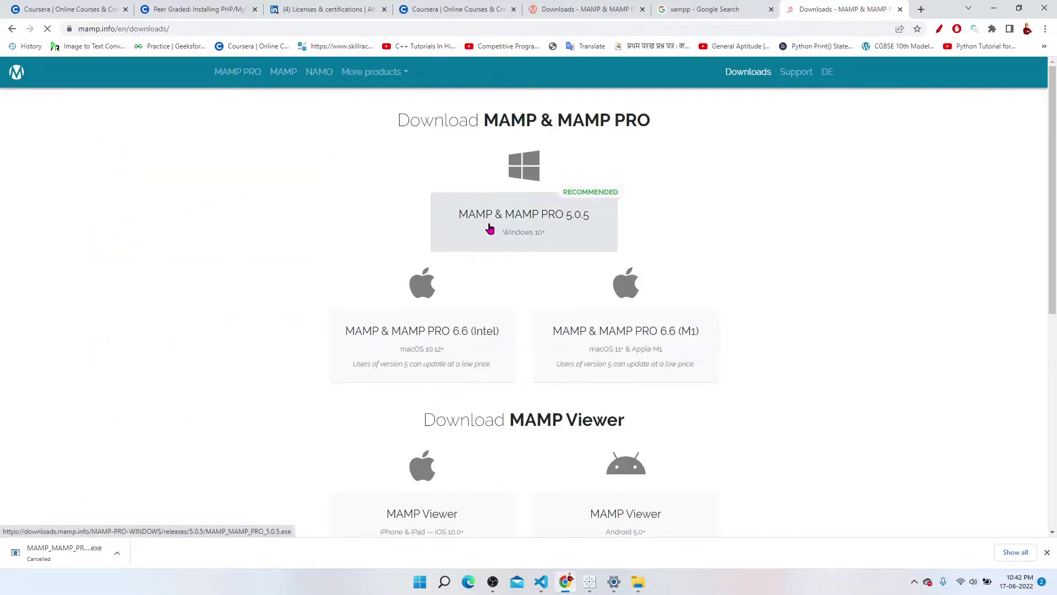
Circle the Windows download and the macOS and MAMP Viewer downloads in red with the annotation pen, and clear the marks.
{"action": "left_click", "coordinate": [939, 29]}
{"action": "mouse_move", "coordinate": [645, 199]}
{"action": "left_mouse_down"}
{"action": "mouse_move", "coordinate": [467, 193]}
{"action": "mouse_move", "coordinate": [517, 267]}
{"action": "mouse_move", "coordinate": [626, 213]}
{"action": "mouse_move", "coordinate": [617, 208]}
{"action": "left_mouse_up"}
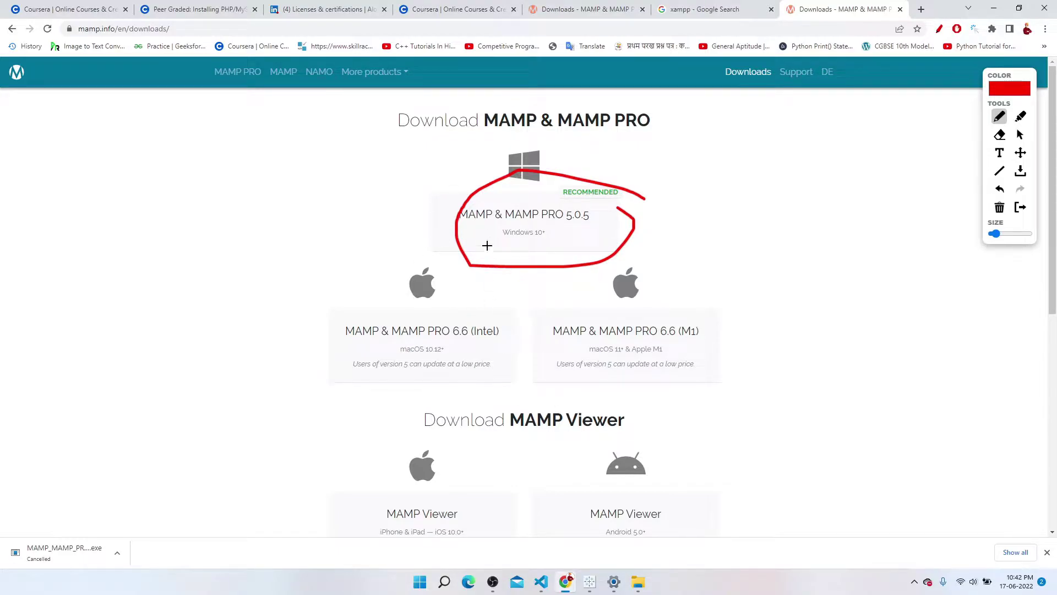
{"action": "mouse_move", "coordinate": [420, 270]}
{"action": "left_mouse_down"}
{"action": "mouse_move", "coordinate": [328, 267]}
{"action": "mouse_move", "coordinate": [571, 382]}
{"action": "mouse_move", "coordinate": [599, 286]}
{"action": "mouse_move", "coordinate": [263, 433]}
{"action": "mouse_move", "coordinate": [656, 471]}
{"action": "mouse_move", "coordinate": [654, 368]}
{"action": "left_mouse_up"}
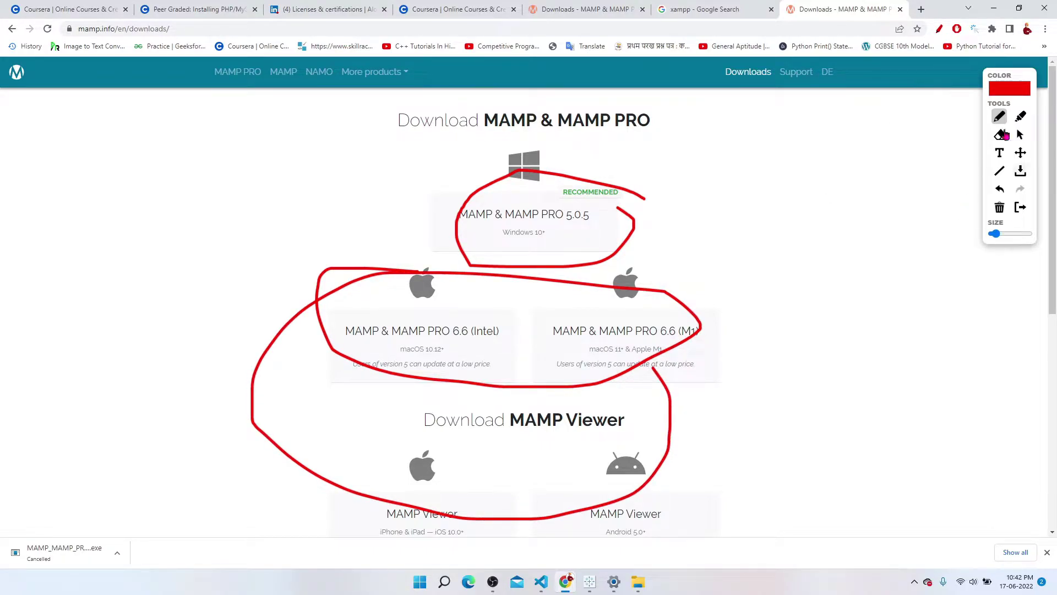
{"action": "left_click", "coordinate": [939, 28]}
Start downloading MAMP & MAMP PRO 5.0.5 for Windows and mark the running download with the red annotation pen.
{"action": "left_click", "coordinate": [543, 218]}
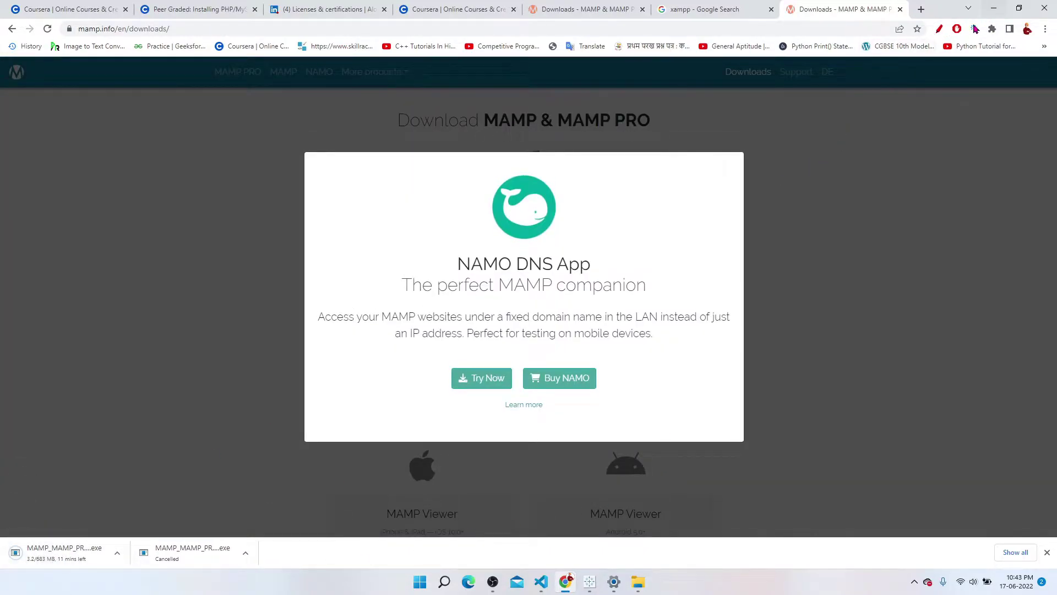
{"action": "left_click", "coordinate": [939, 28]}
{"action": "left_click_drag", "start_coordinate": [2, 520], "coordinate": [97, 537]}
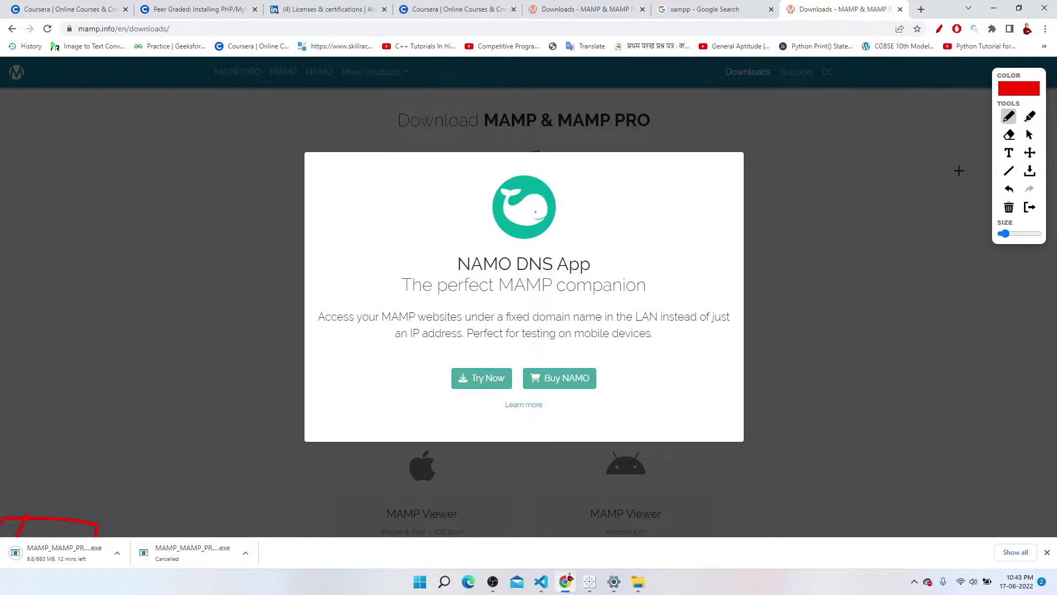
Cancel the running MAMP installer download and clear the red pen marks from the page.
{"action": "left_click", "coordinate": [117, 553]}
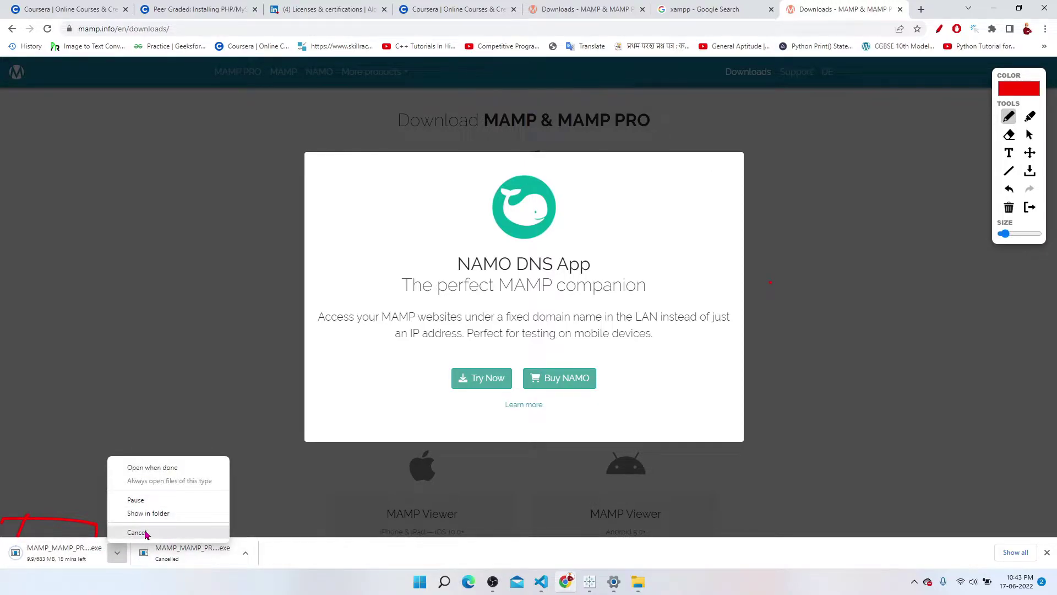
{"action": "left_click", "coordinate": [145, 531]}
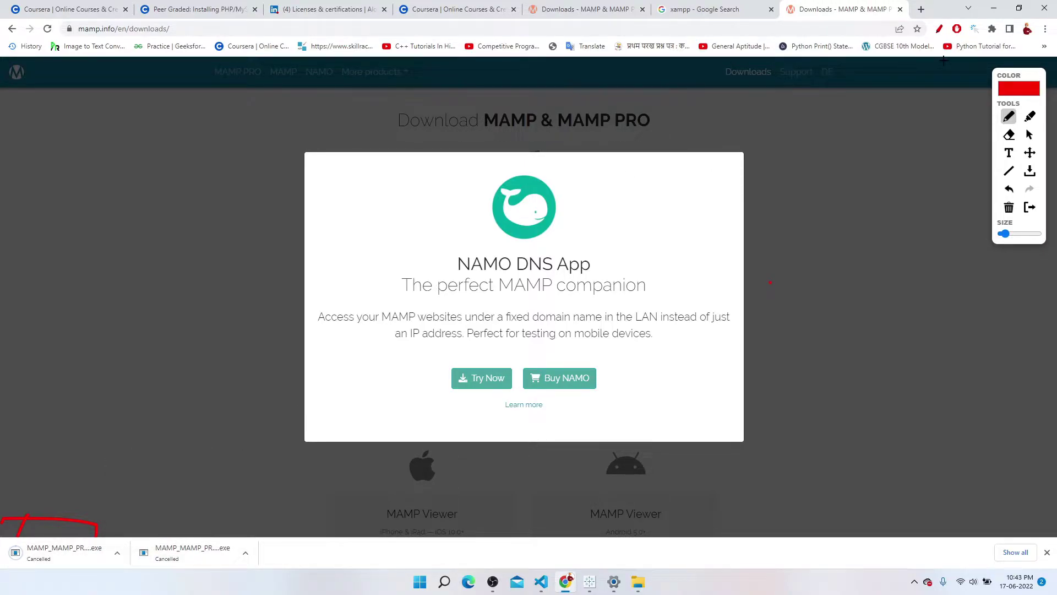
{"action": "left_click", "coordinate": [939, 28]}
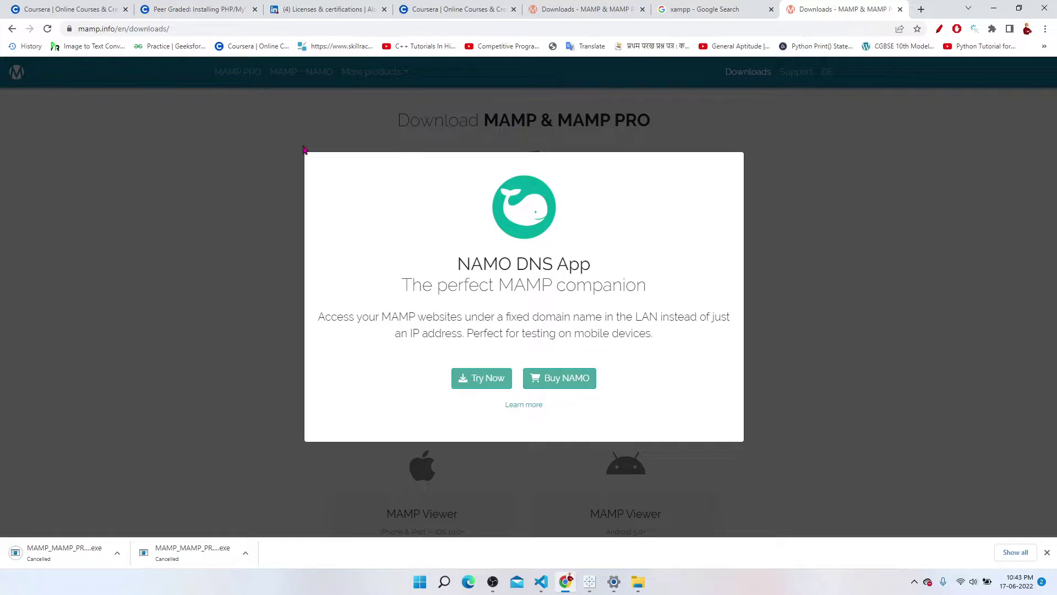
Search Google for "xampp" in a new browser tab.
{"action": "left_click", "coordinate": [921, 9]}
{"action": "left_click", "coordinate": [473, 248]}
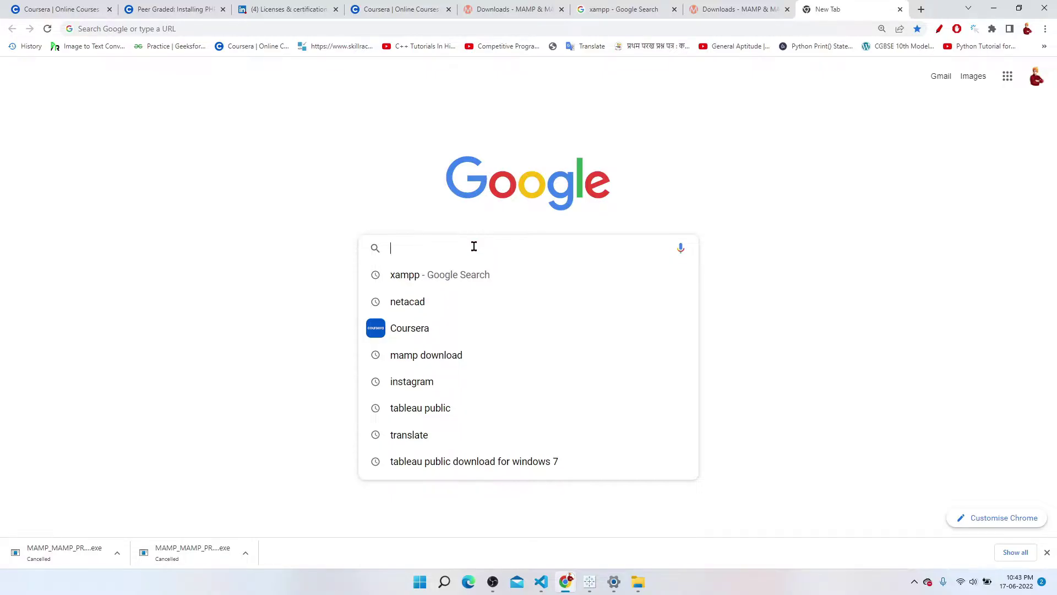
{"action": "type", "text": "xammp"}
{"action": "key", "text": "Return"}
{"action": "left_click", "coordinate": [304, 97]}
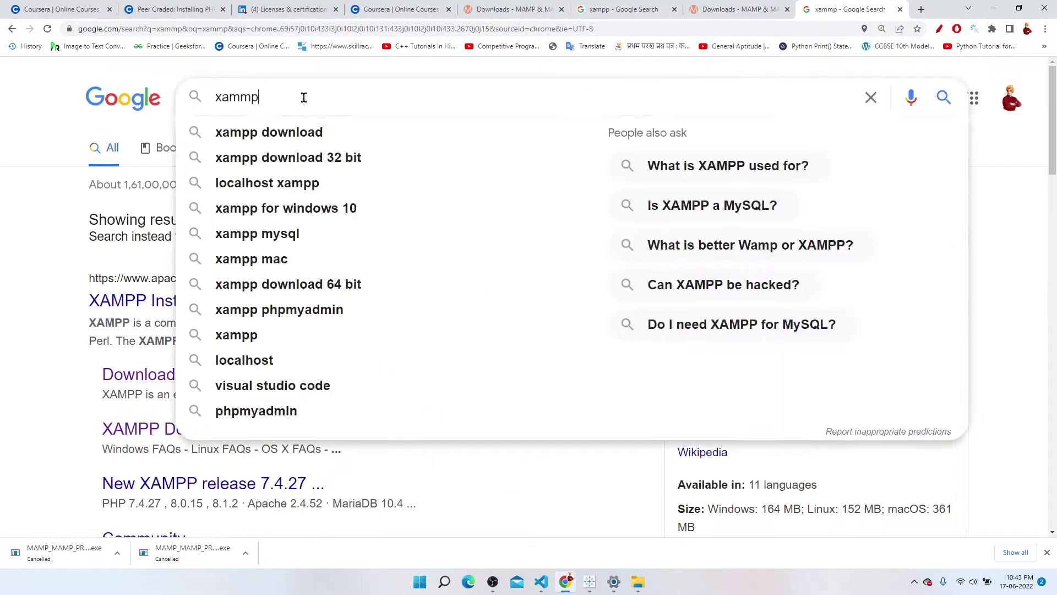
{"action": "key", "text": "BackSpace"}
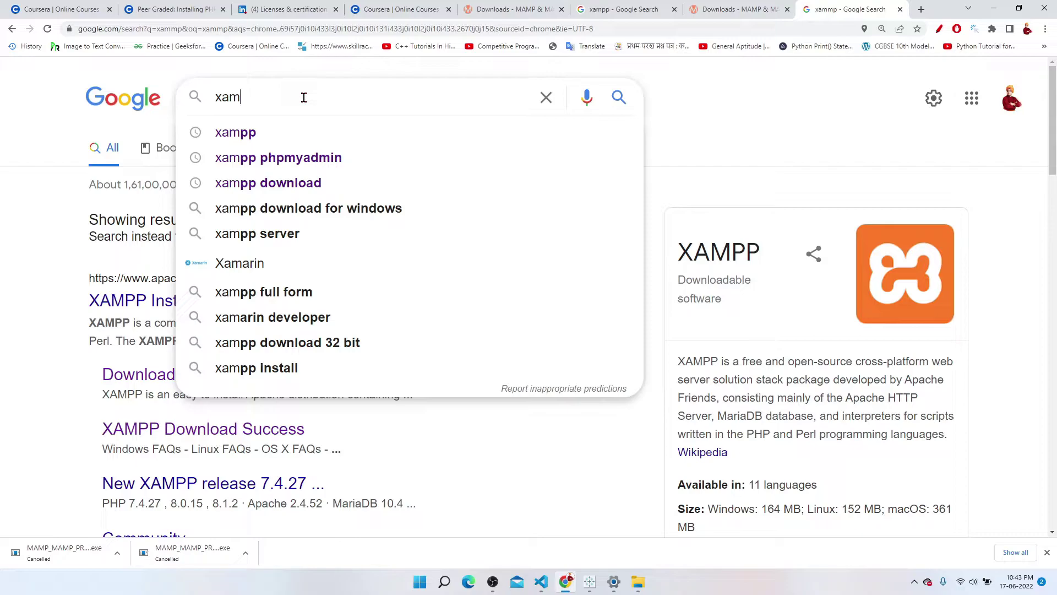
{"action": "type", "text": "pp"}
{"action": "key", "text": "Return"}
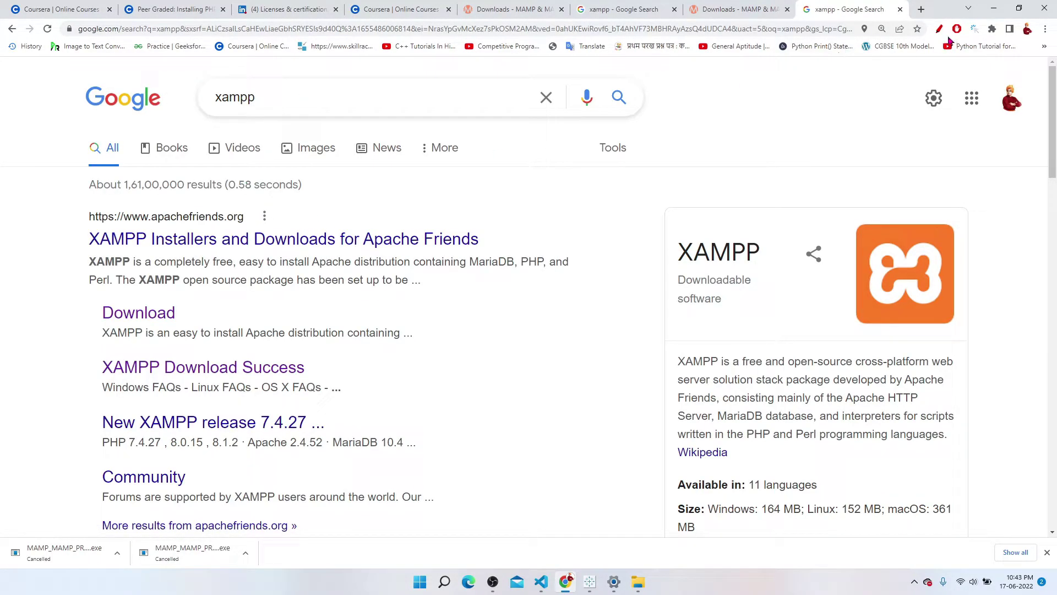
Circle the "XAMPP Installers and Downloads for Apache Friends" search result temporarily in red and open that page.
{"action": "left_click", "coordinate": [940, 29]}
{"action": "mouse_move", "coordinate": [495, 211]}
{"action": "left_mouse_down"}
{"action": "mouse_move", "coordinate": [182, 202]}
{"action": "mouse_move", "coordinate": [53, 225]}
{"action": "mouse_move", "coordinate": [374, 289]}
{"action": "mouse_move", "coordinate": [495, 211]}
{"action": "left_mouse_up"}
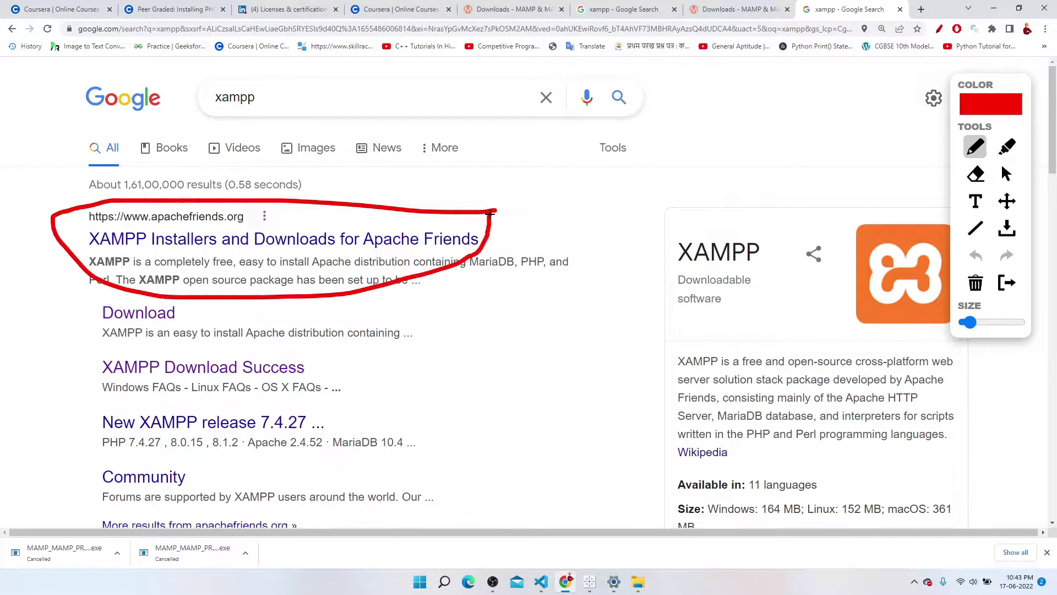
{"action": "left_click", "coordinate": [939, 29]}
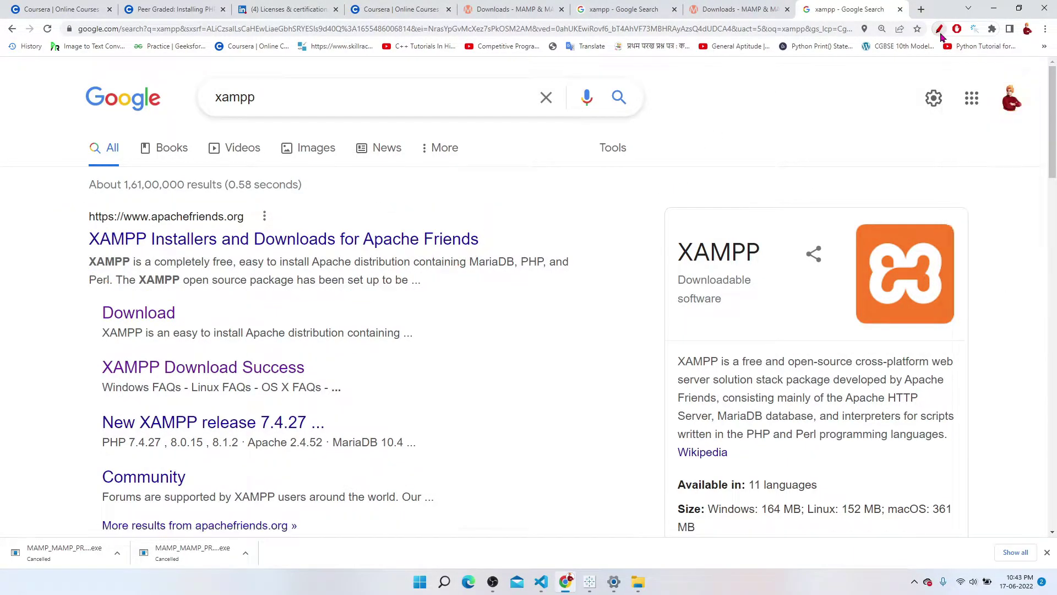
{"action": "left_click", "coordinate": [226, 241]}
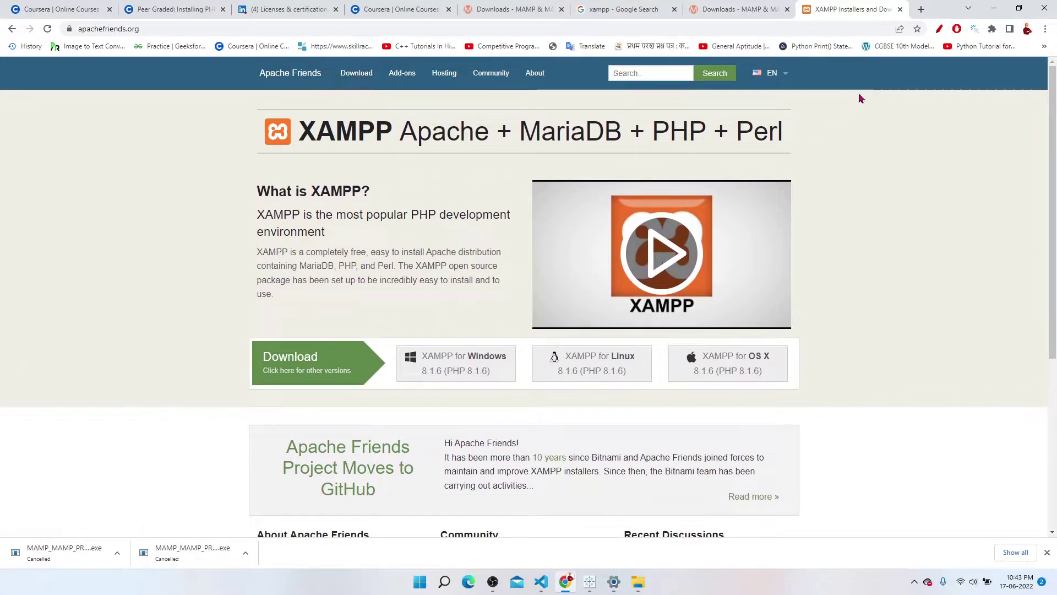
Mark the green Download banner and the Download link in the Apache Friends page header with the red annotation pen.
{"action": "left_click", "coordinate": [939, 30]}
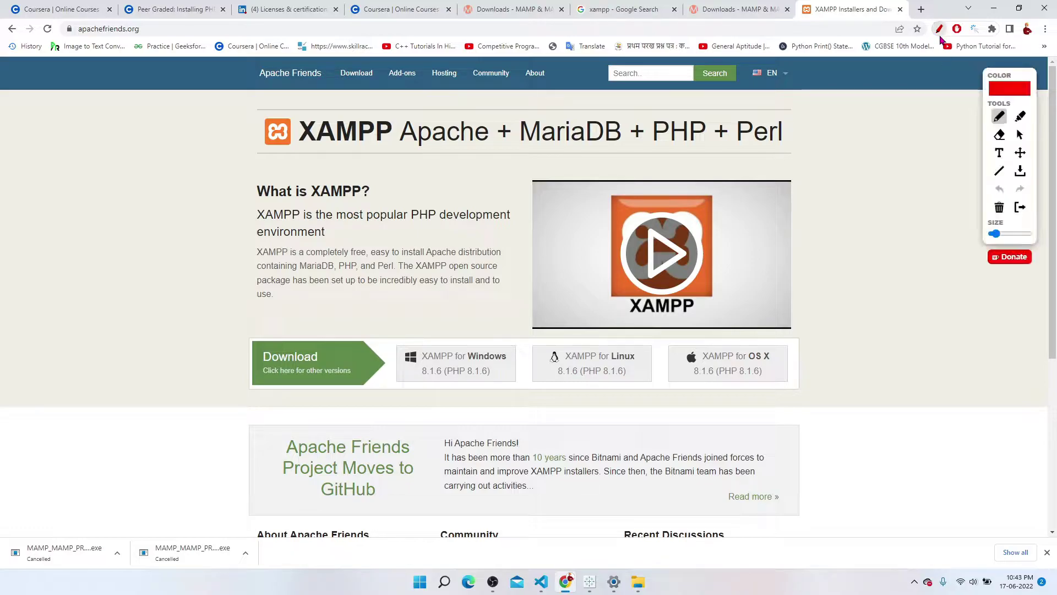
{"action": "mouse_move", "coordinate": [197, 303]}
{"action": "left_mouse_down"}
{"action": "mouse_move", "coordinate": [176, 304]}
{"action": "mouse_move", "coordinate": [259, 401]}
{"action": "mouse_move", "coordinate": [161, 360]}
{"action": "mouse_move", "coordinate": [176, 369]}
{"action": "left_mouse_up"}
{"action": "mouse_move", "coordinate": [365, 77]}
{"action": "left_mouse_down"}
{"action": "mouse_move", "coordinate": [341, 69]}
{"action": "mouse_move", "coordinate": [375, 91]}
{"action": "mouse_move", "coordinate": [330, 61]}
{"action": "left_mouse_up"}
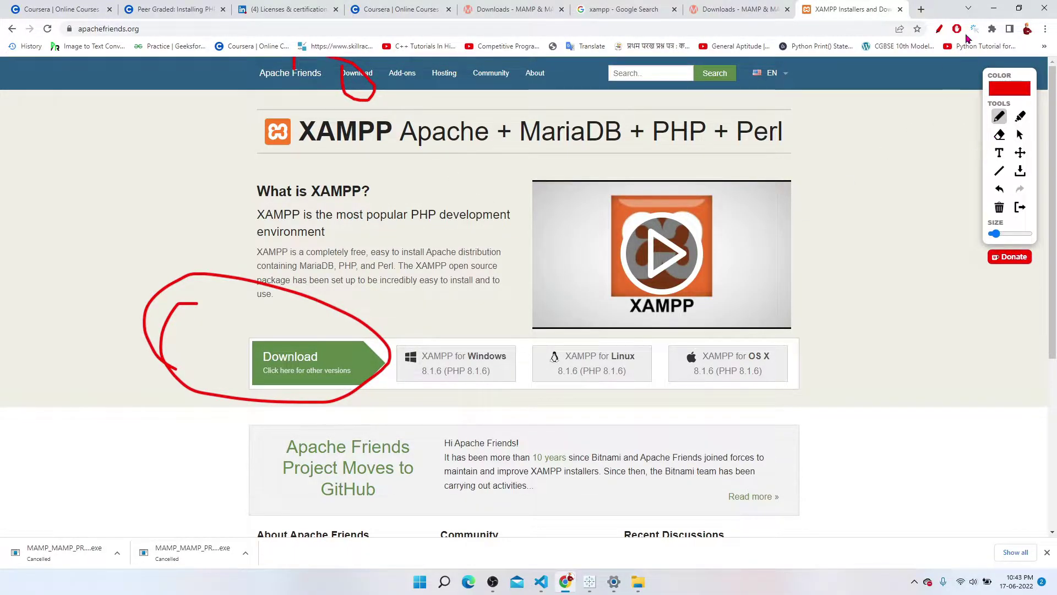
Start downloading the XAMPP installer for Windows from the Apache Friends download page and mark the running download in red.
{"action": "left_click", "coordinate": [356, 72]}
{"action": "left_click", "coordinate": [500, 298]}
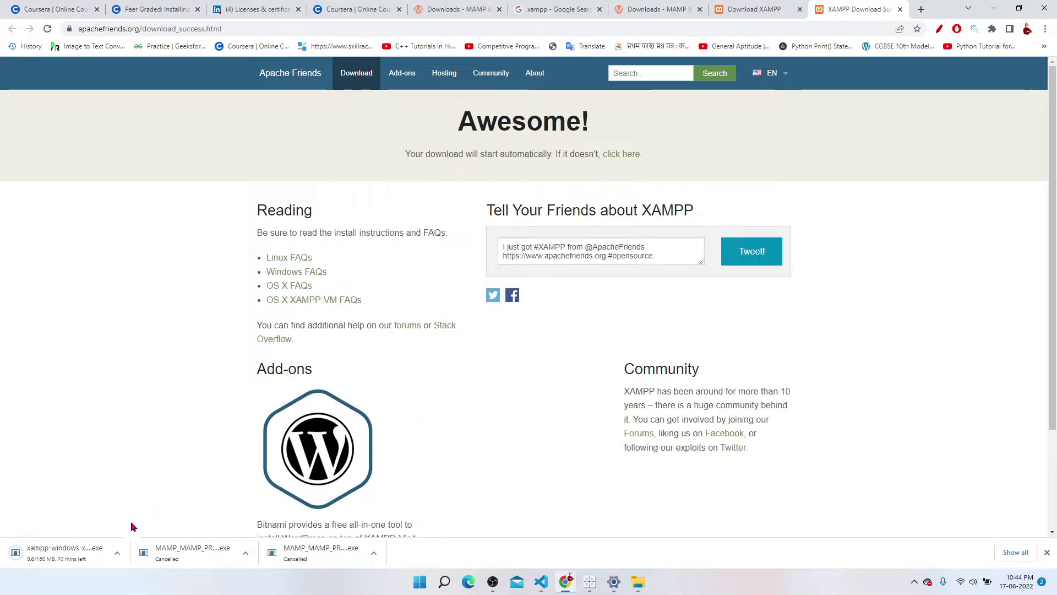
{"action": "left_click", "coordinate": [939, 28]}
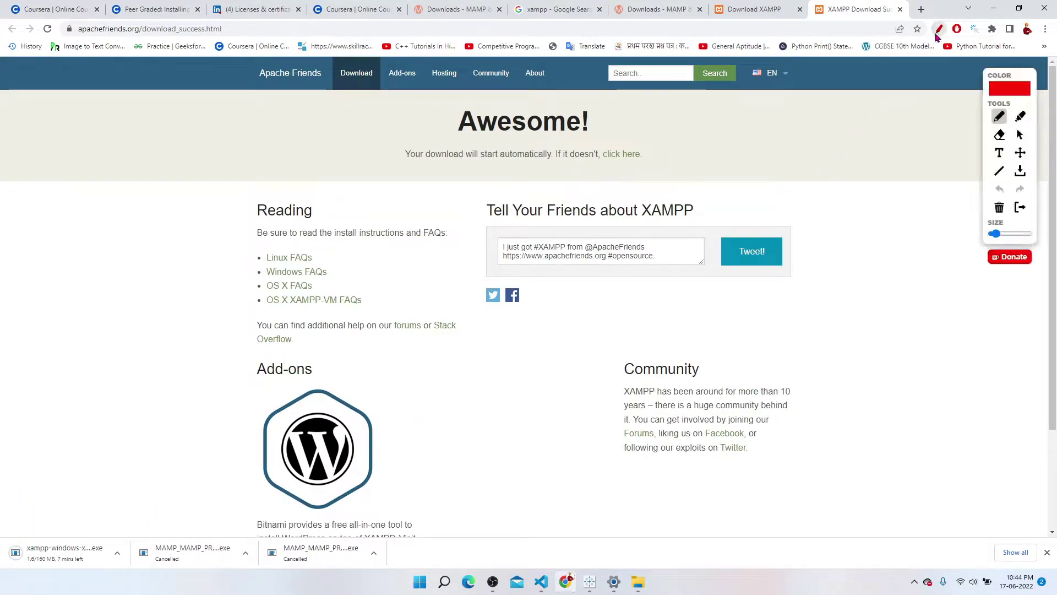
{"action": "left_click_drag", "start_coordinate": [102, 489], "coordinate": [91, 519]}
Cancel the running XAMPP for Windows download.
{"action": "left_click", "coordinate": [117, 553]}
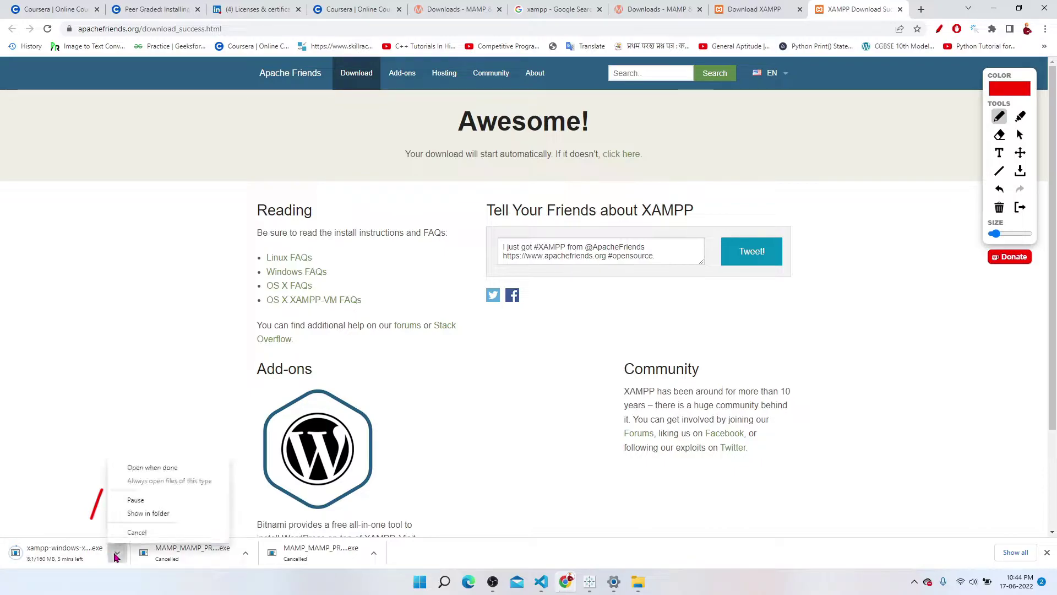
{"action": "left_click", "coordinate": [138, 532]}
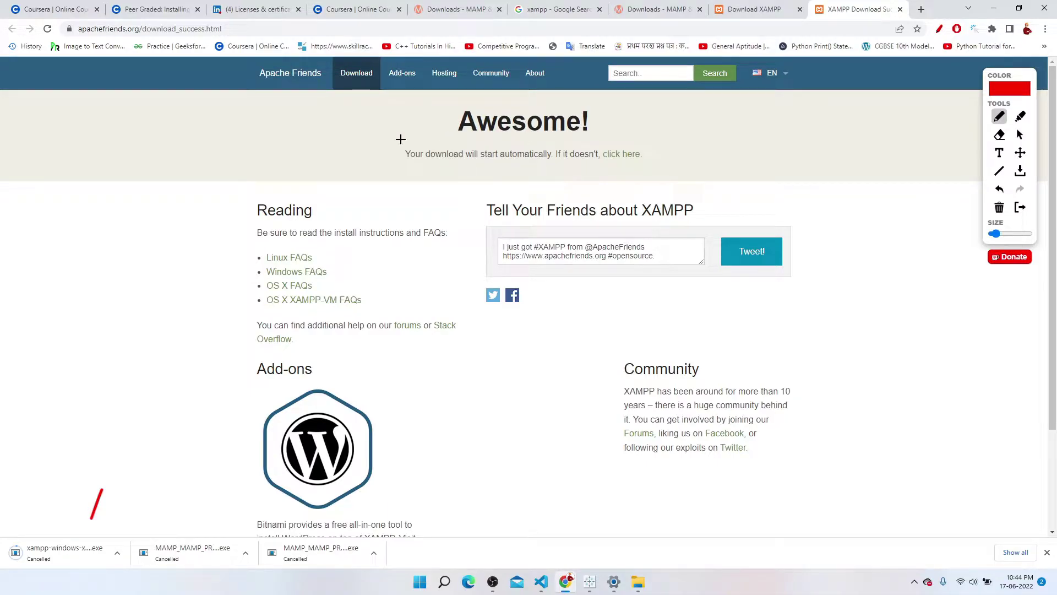
Agree to the Coursera Honor Code for the "Peer Graded: Installing PHP/MySQL" item and open its external tool.
{"action": "left_click", "coordinate": [150, 9]}
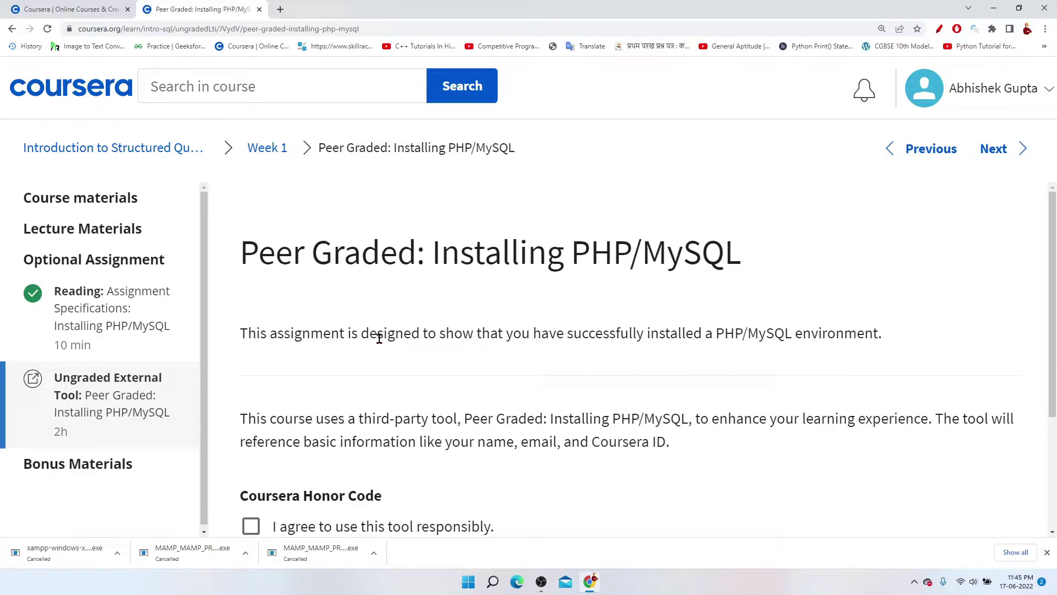
{"action": "scroll", "coordinate": [378, 339], "scroll_direction": "down", "scroll_amount": 2}
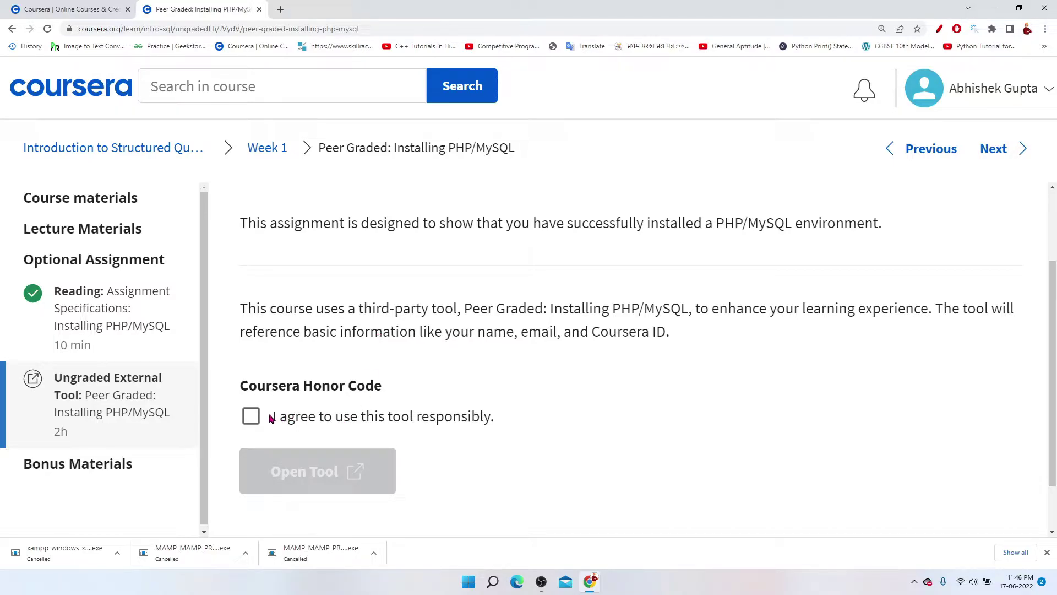
{"action": "left_click", "coordinate": [250, 416]}
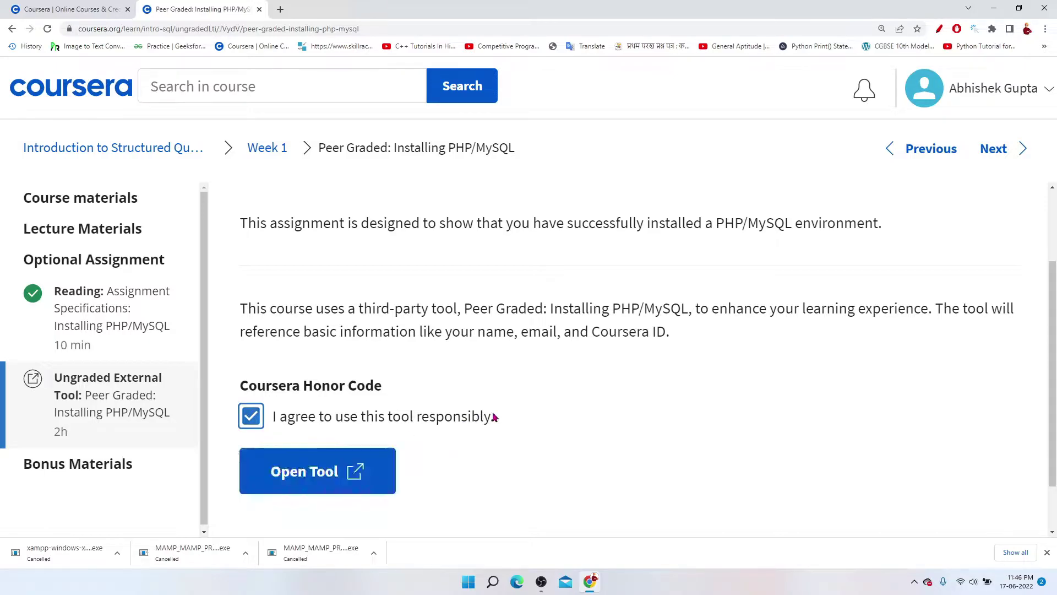
{"action": "left_click", "coordinate": [347, 469]}
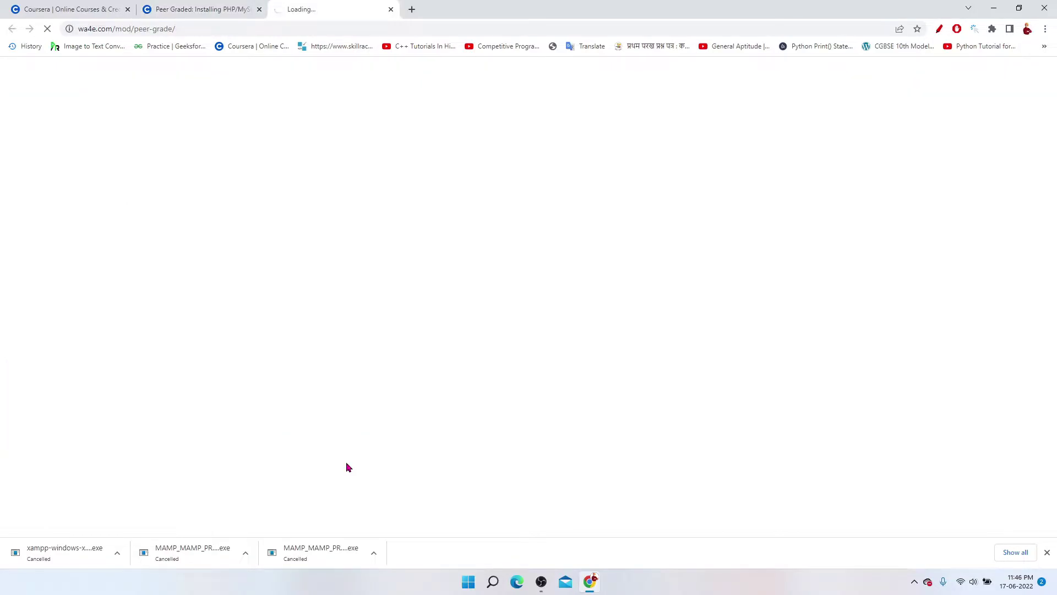
Examine the assignment's submission requirements, highlighting the display_errors and PHPMyAdmin screenshot requests.
{"action": "scroll", "coordinate": [347, 467], "scroll_direction": "down", "scroll_amount": 1}
{"action": "scroll", "coordinate": [345, 467], "scroll_direction": "up", "scroll_amount": 1}
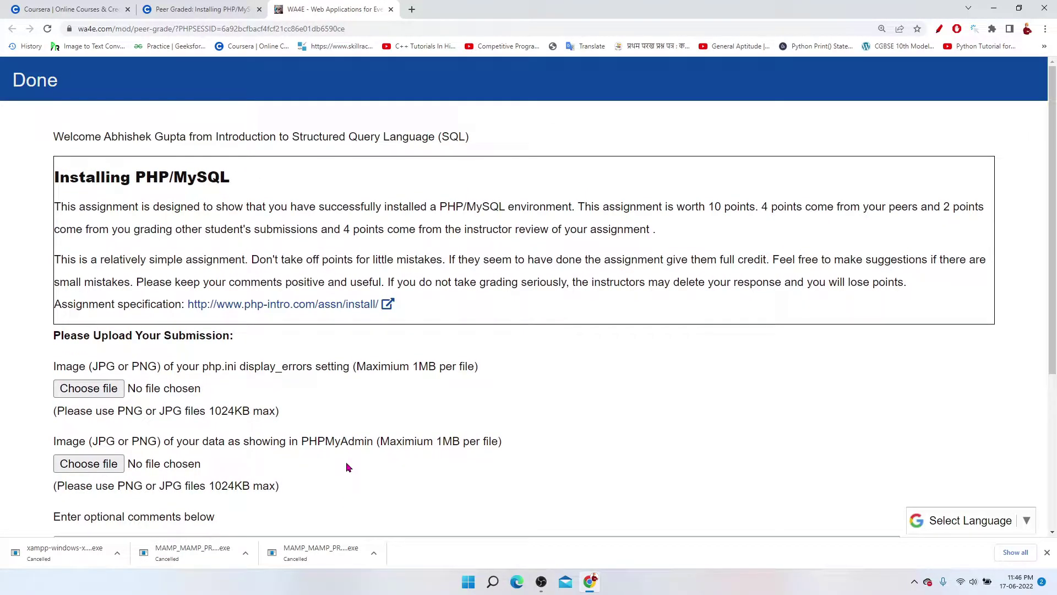
{"action": "scroll", "coordinate": [346, 467], "scroll_direction": "down", "scroll_amount": 1}
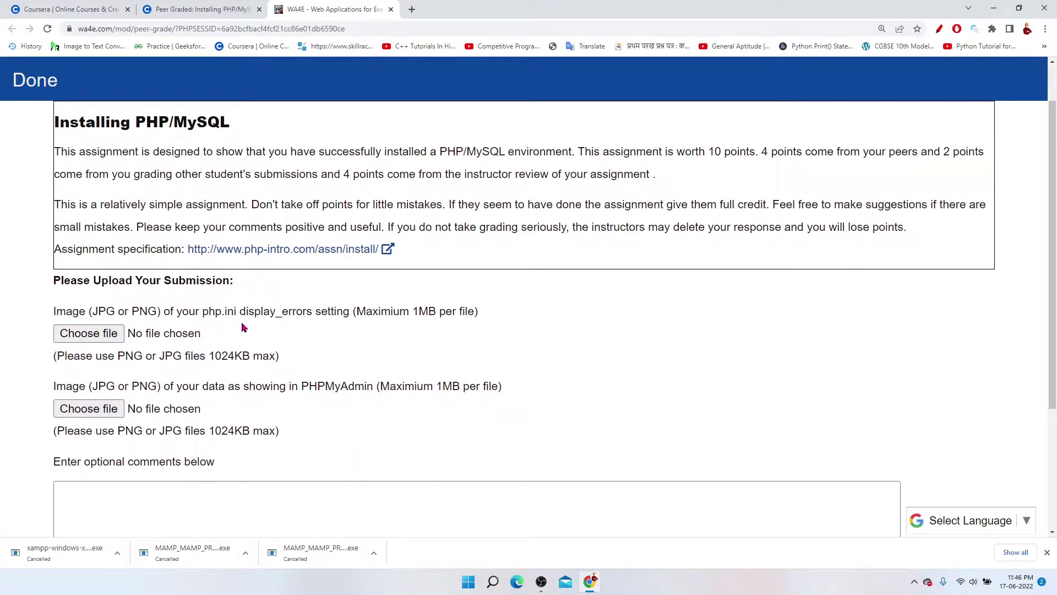
{"action": "left_click_drag", "start_coordinate": [240, 313], "coordinate": [306, 311]}
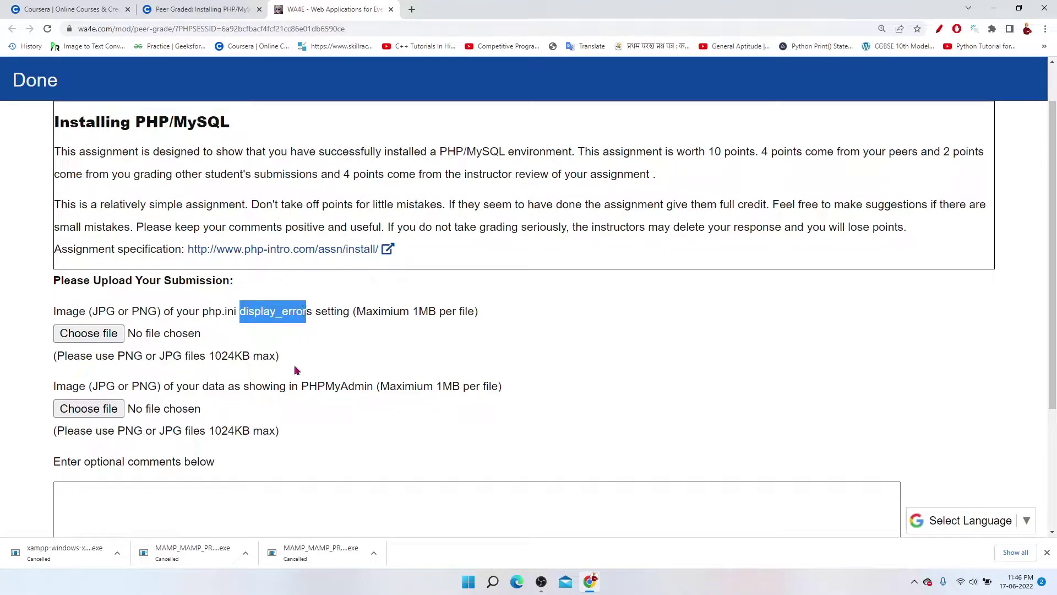
{"action": "scroll", "coordinate": [304, 432], "scroll_direction": "down", "scroll_amount": 1}
{"action": "left_click", "coordinate": [304, 331]}
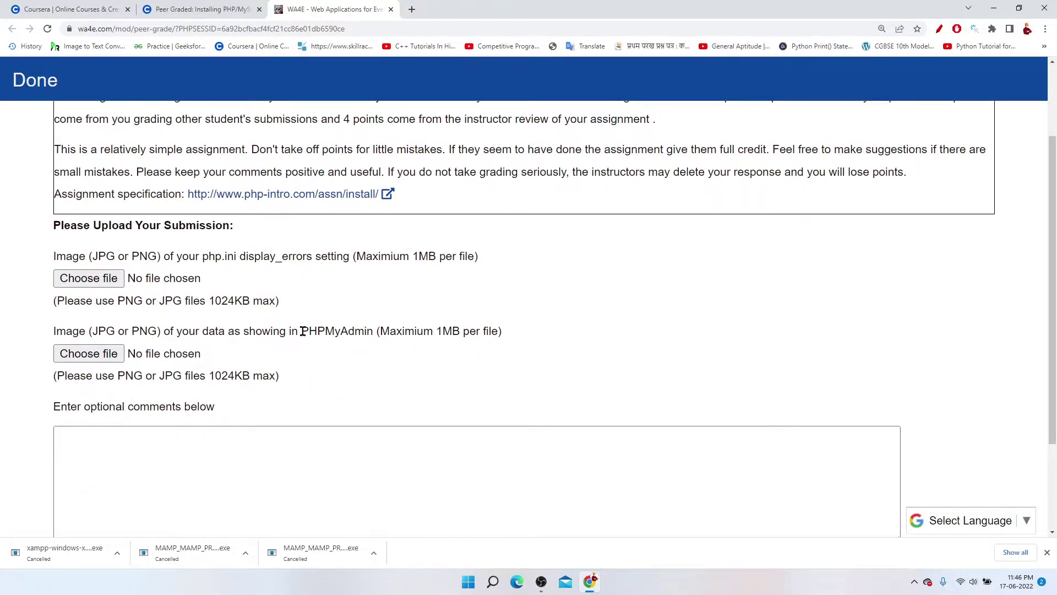
{"action": "left_click_drag", "start_coordinate": [303, 331], "coordinate": [367, 327]}
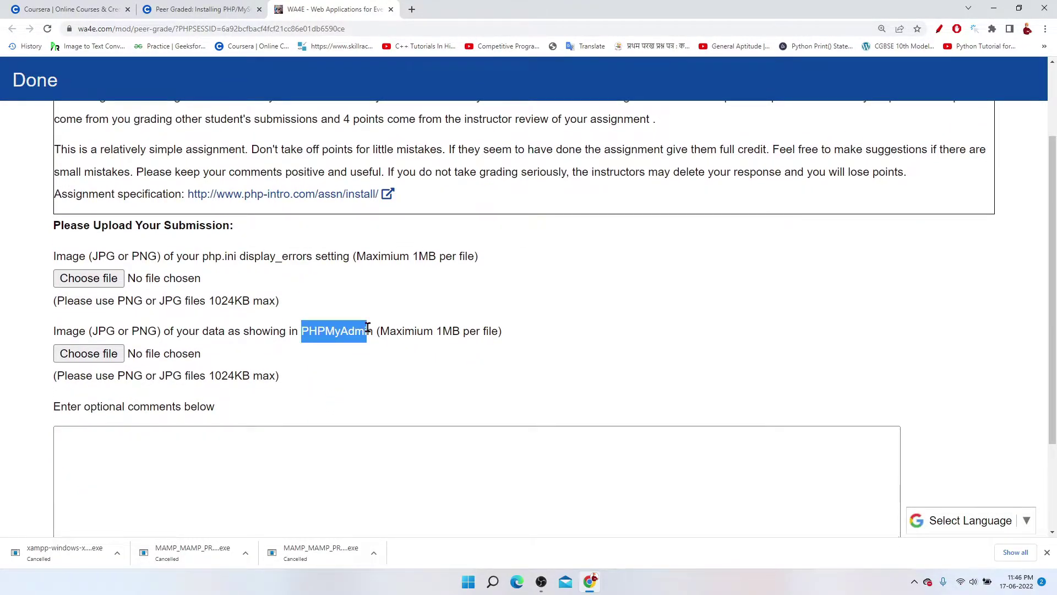
{"action": "left_click", "coordinate": [357, 368]}
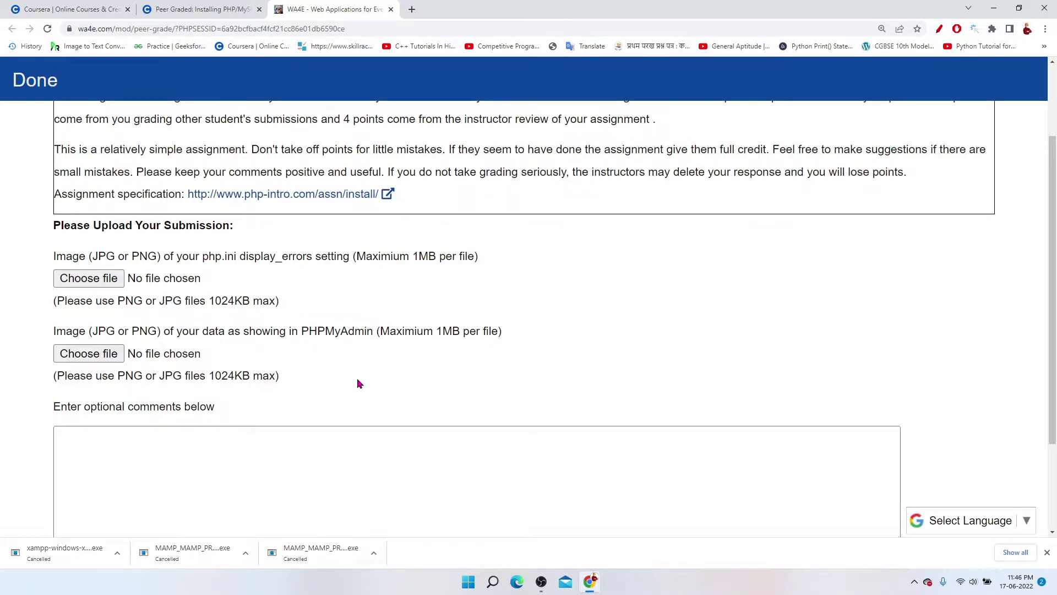
{"action": "scroll", "coordinate": [357, 380], "scroll_direction": "up", "scroll_amount": 1}
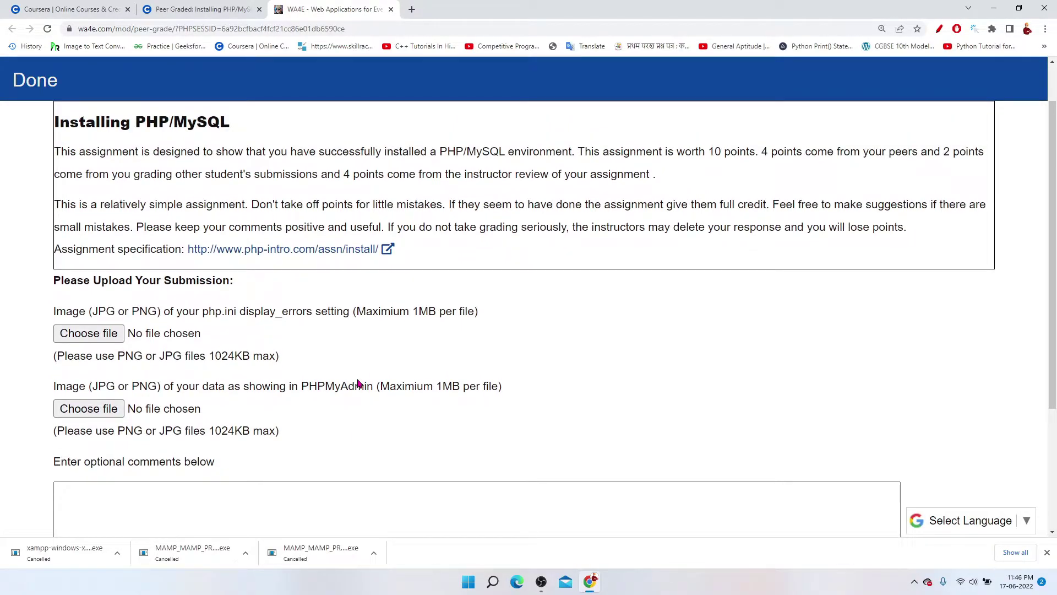
{"action": "scroll", "coordinate": [358, 384], "scroll_direction": "up", "scroll_amount": 1}
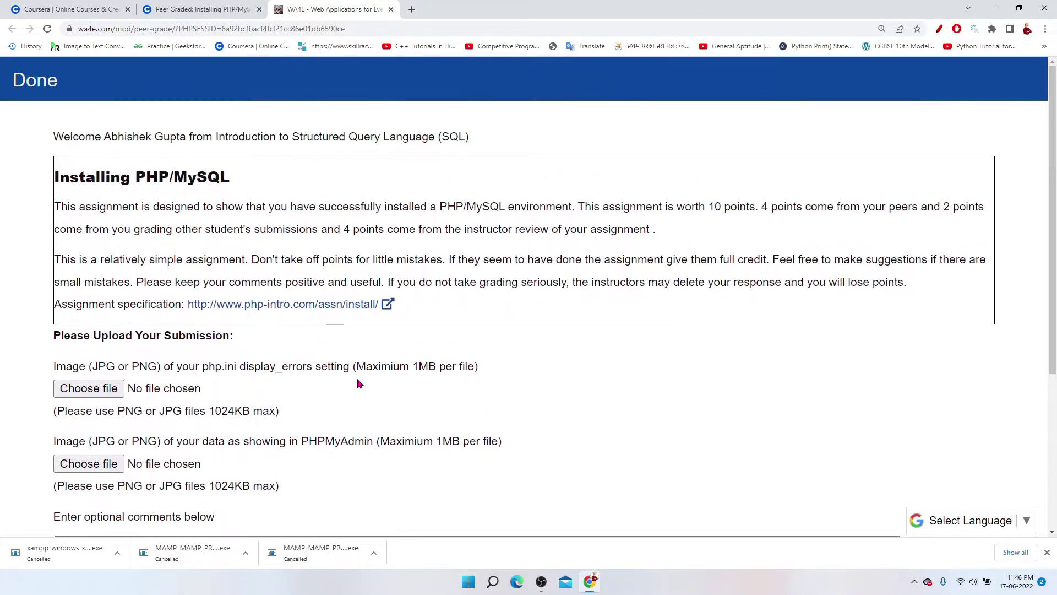
Switch to MAMP, start the Apache and MySQL servers, and open the WebStart page in the browser.
{"action": "left_click", "coordinate": [994, 8]}
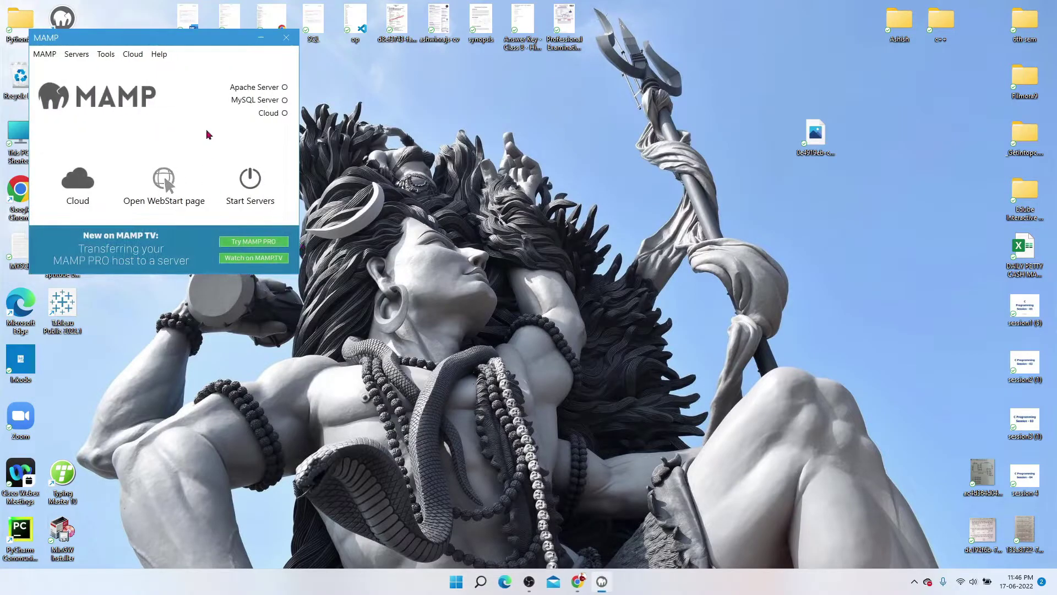
{"action": "left_click_drag", "start_coordinate": [179, 38], "coordinate": [378, 92]}
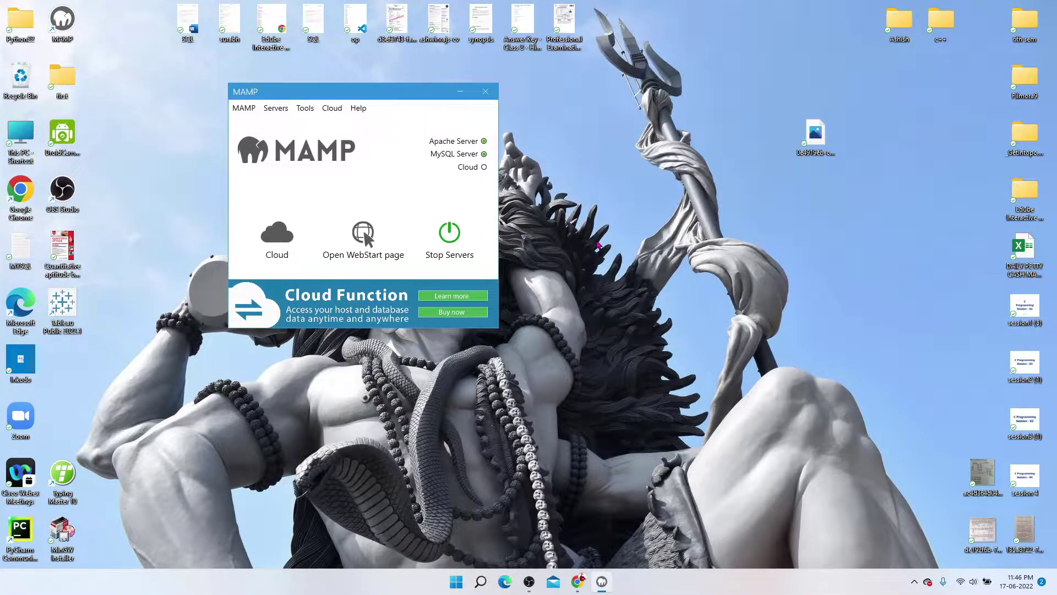
{"action": "left_click", "coordinate": [449, 241]}
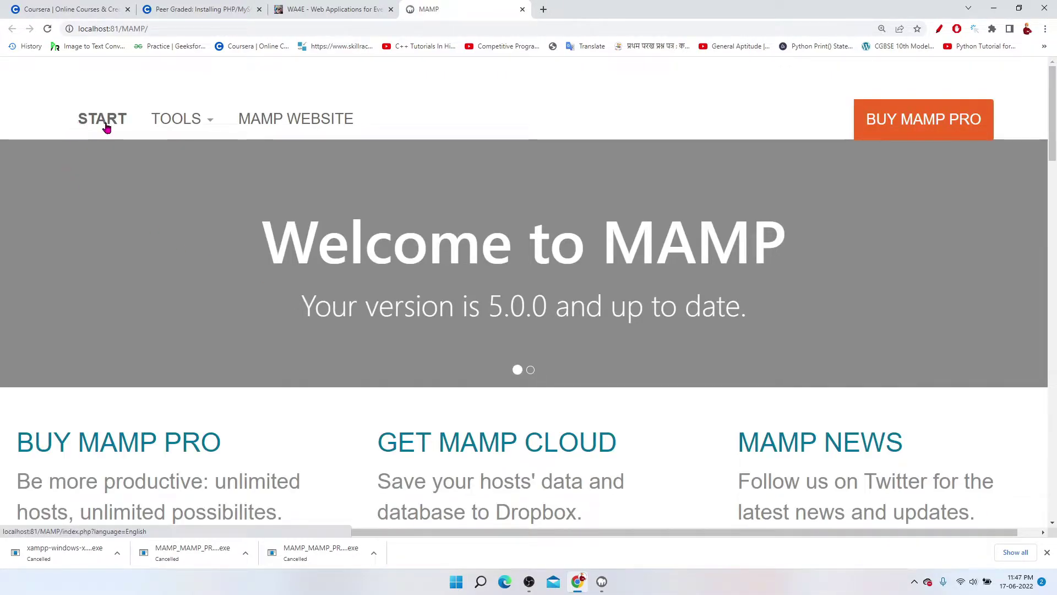
Circle the Start and Tools entries on the MAMP page with the red annotation pen, and clear the marks.
{"action": "left_click", "coordinate": [939, 29]}
{"action": "mouse_move", "coordinate": [117, 94]}
{"action": "left_mouse_down"}
{"action": "mouse_move", "coordinate": [27, 94]}
{"action": "mouse_move", "coordinate": [119, 119]}
{"action": "mouse_move", "coordinate": [107, 84]}
{"action": "left_mouse_up"}
{"action": "mouse_move", "coordinate": [193, 87]}
{"action": "left_mouse_down"}
{"action": "mouse_move", "coordinate": [82, 123]}
{"action": "mouse_move", "coordinate": [209, 164]}
{"action": "mouse_move", "coordinate": [199, 93]}
{"action": "left_mouse_up"}
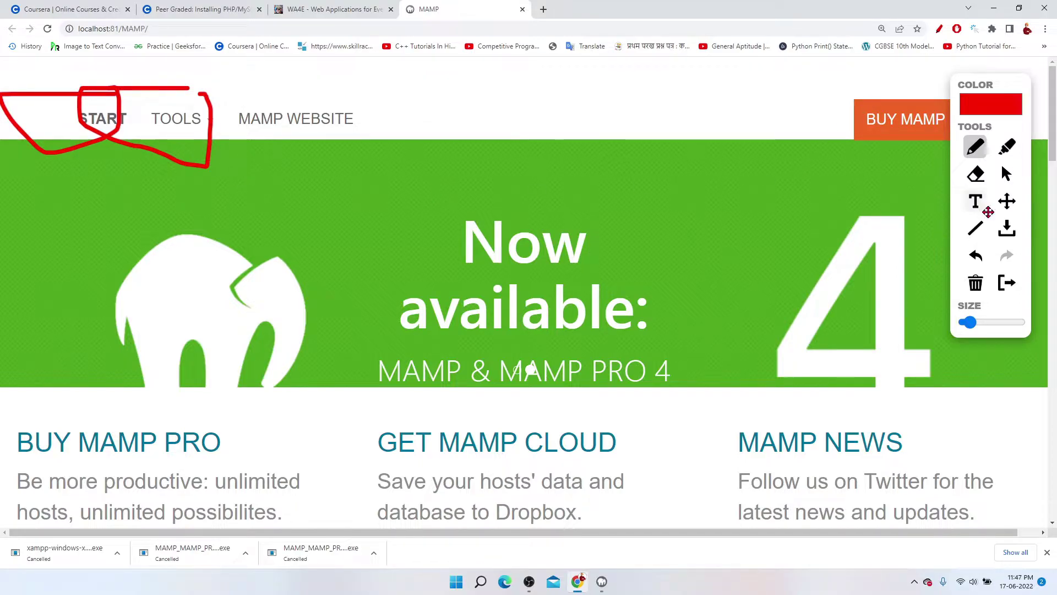
{"action": "left_click", "coordinate": [939, 29]}
Mark the PHPINFO entry in the MAMP page's Tools list with the red annotation pen, and open the PHPINFO page.
{"action": "left_click", "coordinate": [165, 118]}
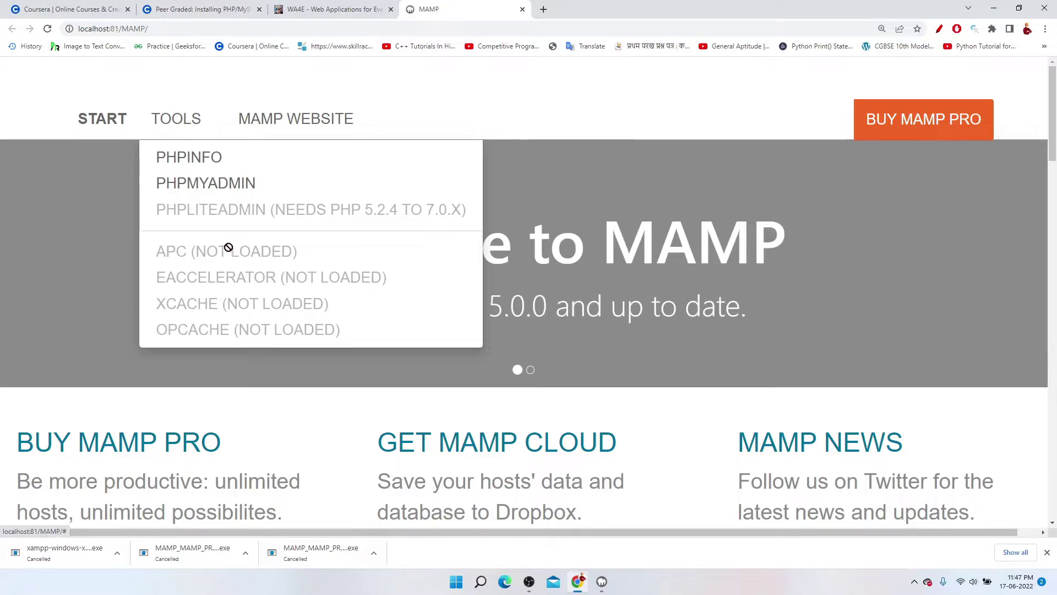
{"action": "left_click", "coordinate": [939, 28]}
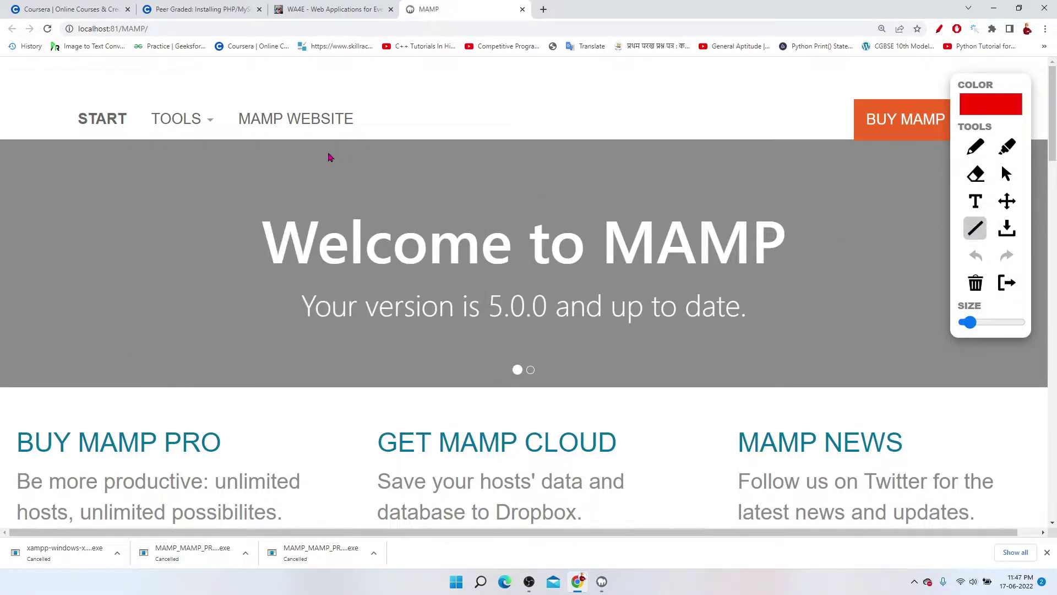
{"action": "left_click_drag", "start_coordinate": [230, 156], "coordinate": [272, 127]}
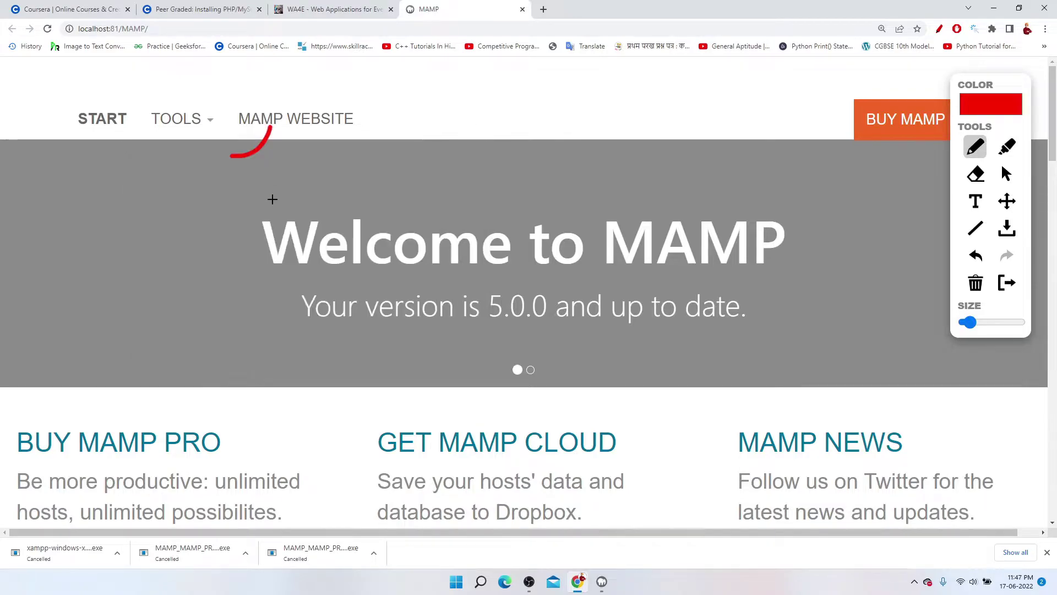
{"action": "left_click", "coordinate": [192, 118]}
{"action": "left_click", "coordinate": [1007, 174]}
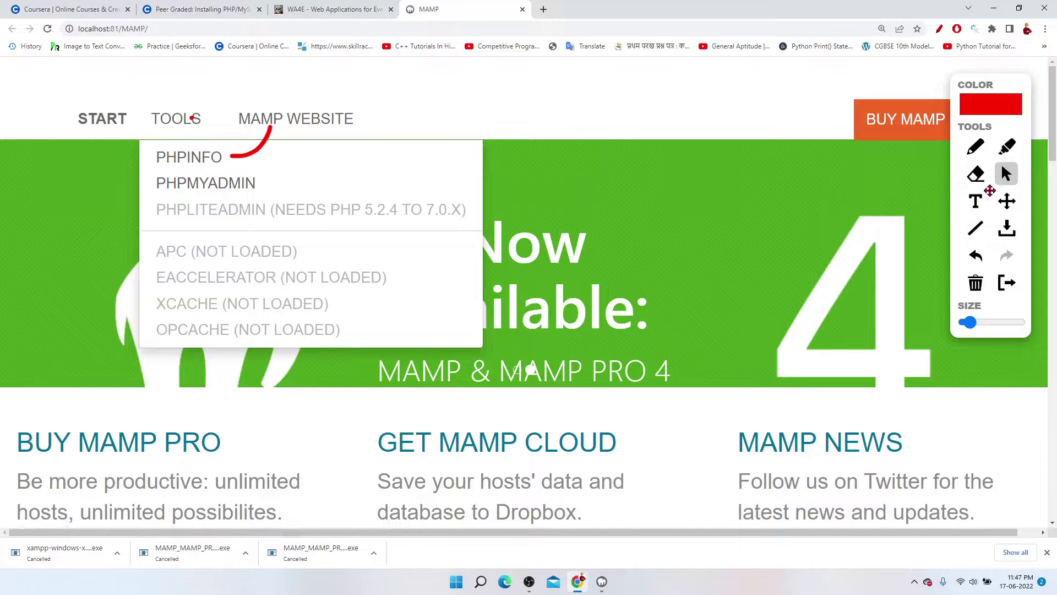
{"action": "left_click", "coordinate": [975, 147]}
{"action": "left_click", "coordinate": [220, 127]}
{"action": "left_click", "coordinate": [1006, 174]}
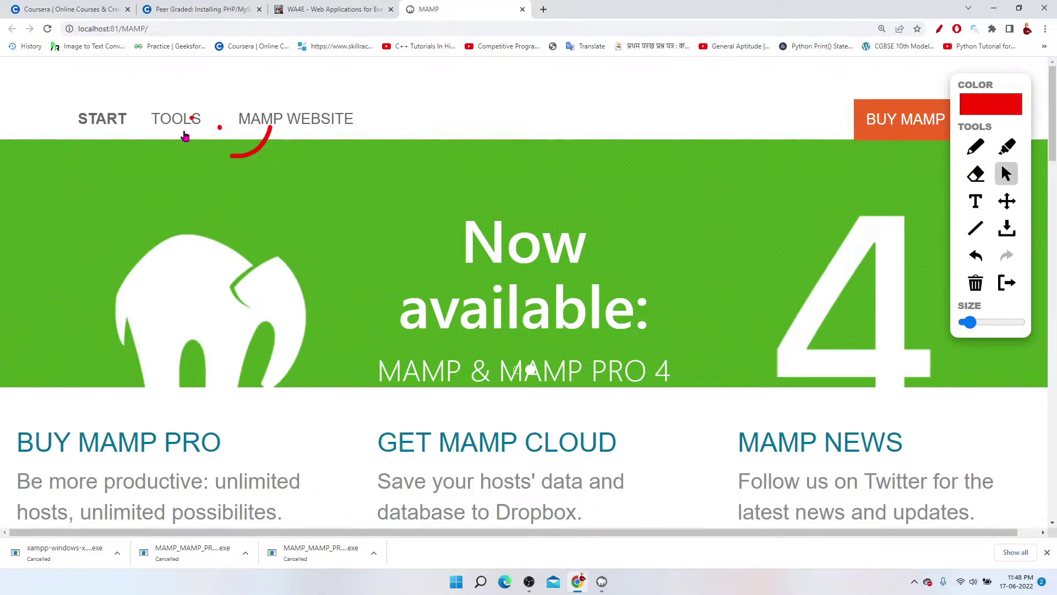
{"action": "left_click", "coordinate": [185, 139]}
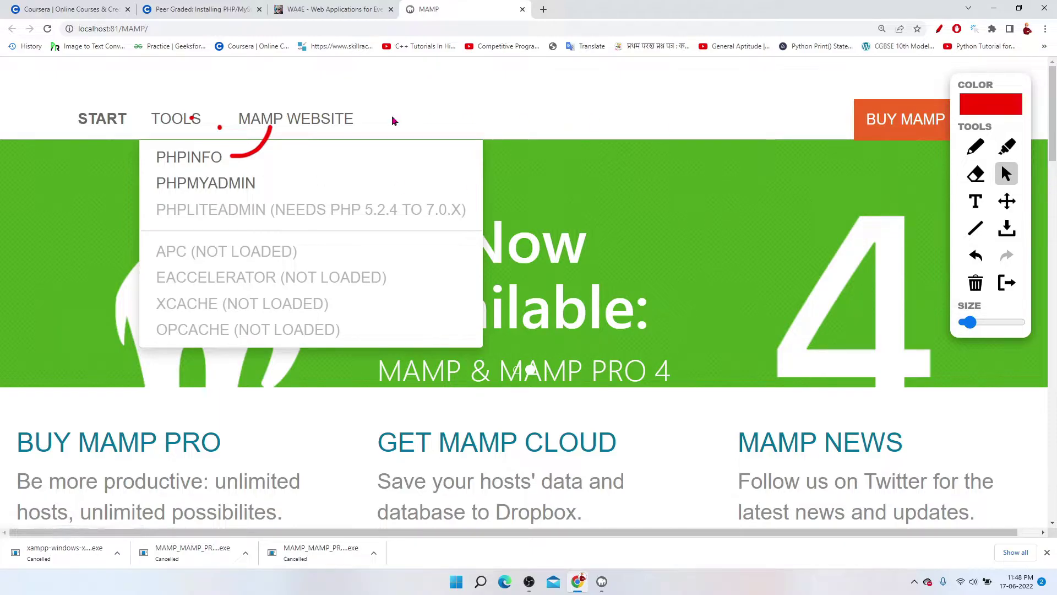
{"action": "left_click", "coordinate": [941, 31]}
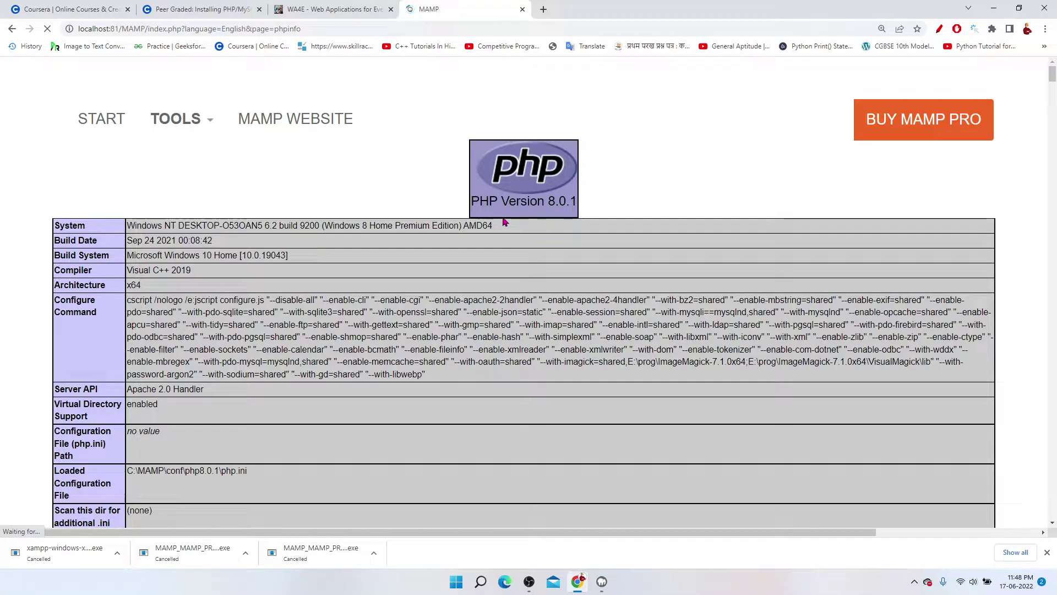
Mark the PHP version number under the PHP logo with the annotation pen, and close the annotation tools.
{"action": "left_click_drag", "start_coordinate": [540, 204], "coordinate": [575, 211]}
{"action": "left_click", "coordinate": [574, 211]}
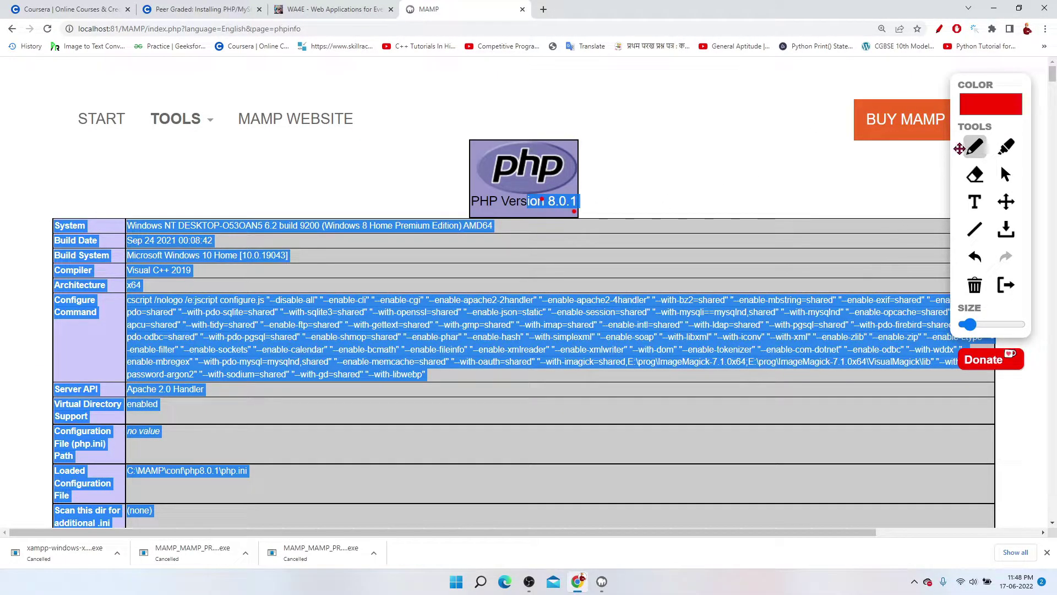
{"action": "left_click", "coordinate": [1006, 285]}
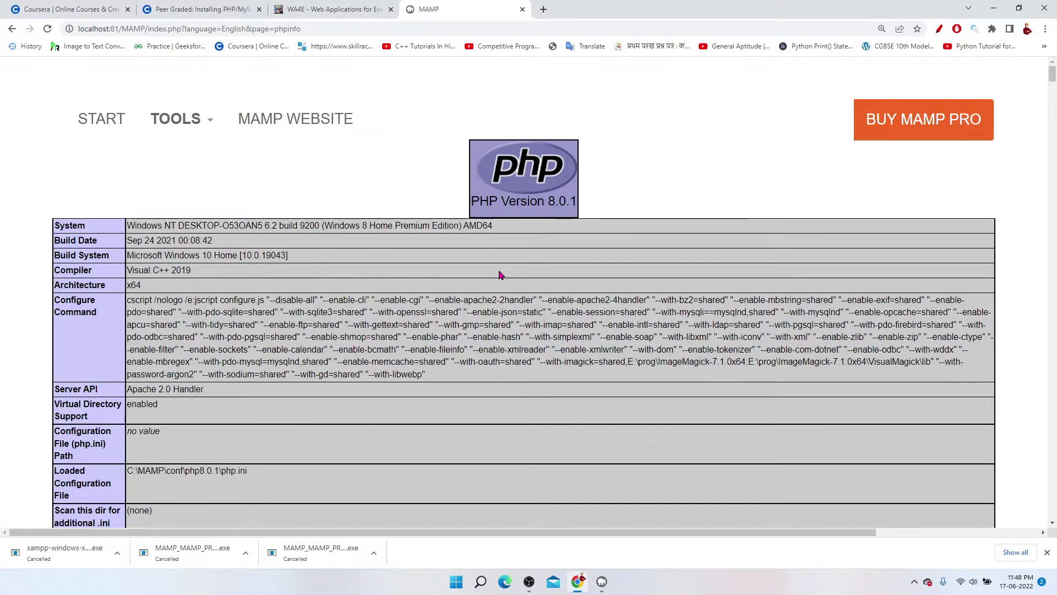
Search the phpinfo page for "display" to find the display_errors directive.
{"action": "scroll", "coordinate": [462, 329], "scroll_direction": "down", "scroll_amount": 15}
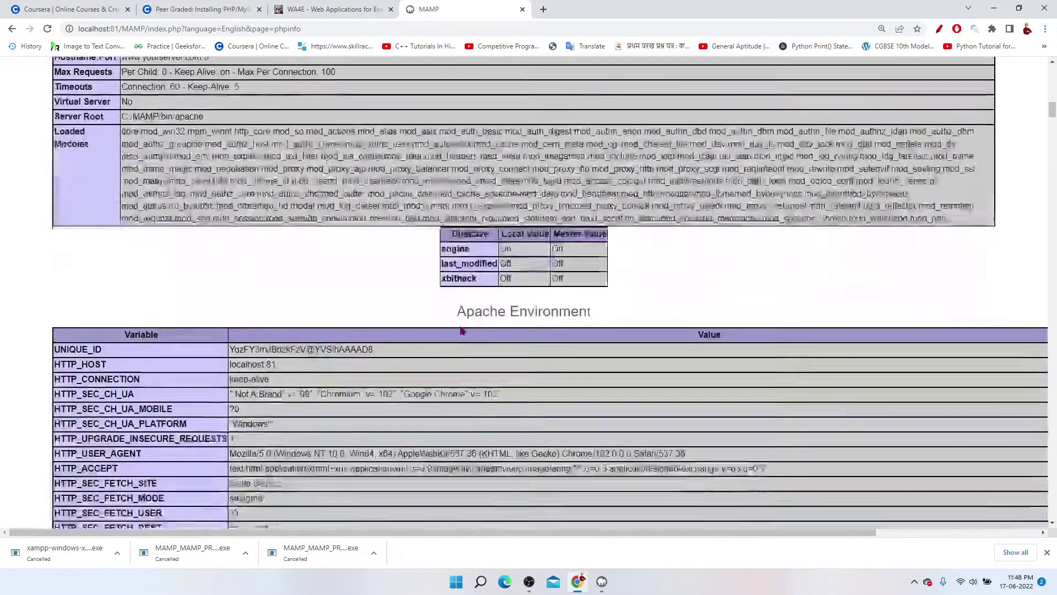
{"action": "scroll", "coordinate": [461, 329], "scroll_direction": "up", "scroll_amount": 7}
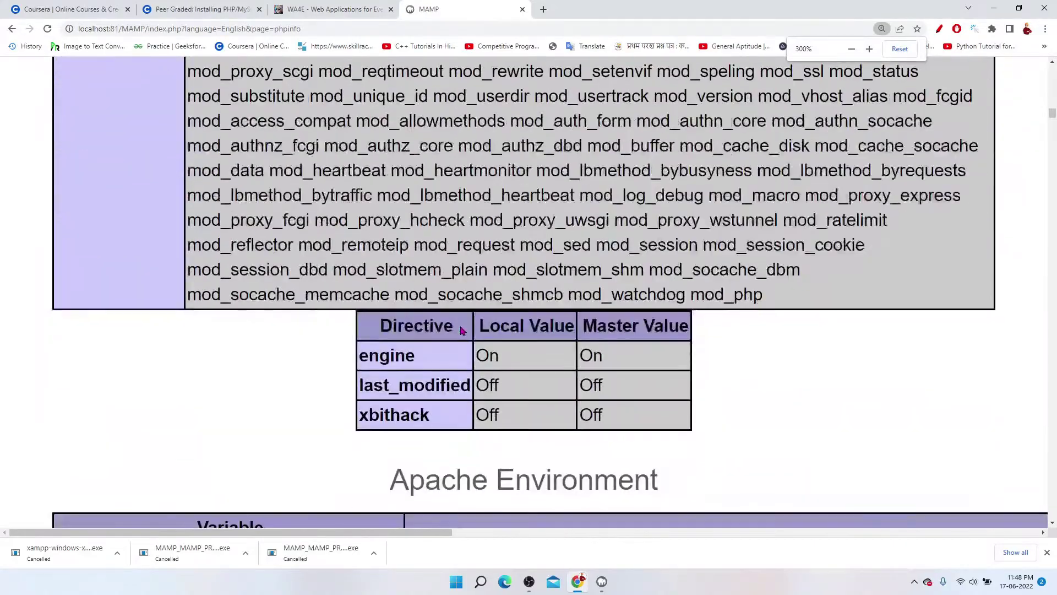
{"action": "scroll", "coordinate": [462, 330], "scroll_direction": "down", "scroll_amount": 20}
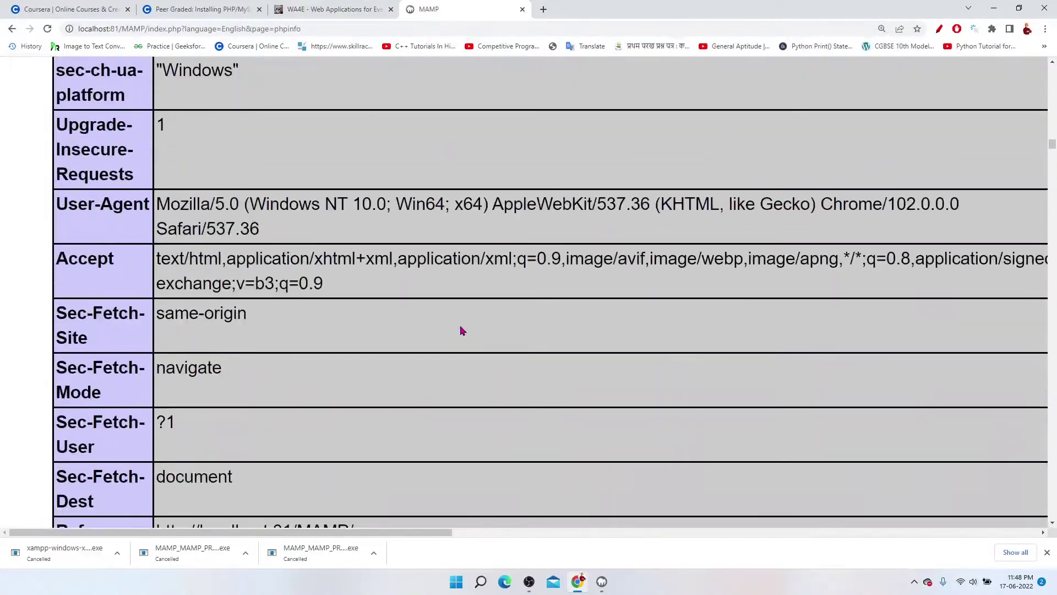
{"action": "scroll", "coordinate": [461, 329], "scroll_direction": "down", "scroll_amount": 20}
{"action": "scroll", "coordinate": [461, 329], "scroll_direction": "down", "scroll_amount": 15}
{"action": "key", "text": "ctrl+f"}
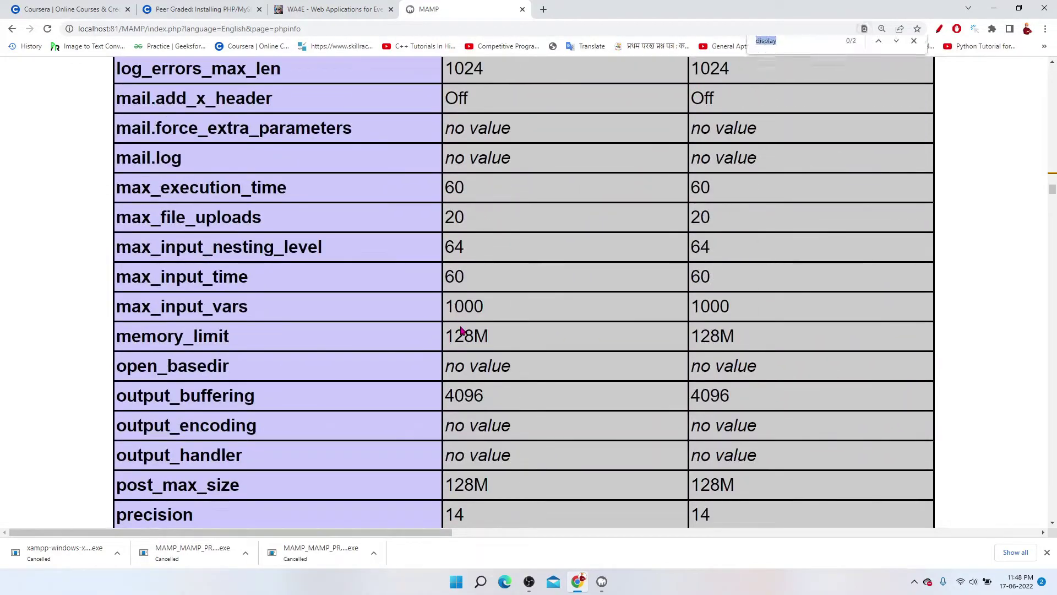
{"action": "key", "text": "Return"}
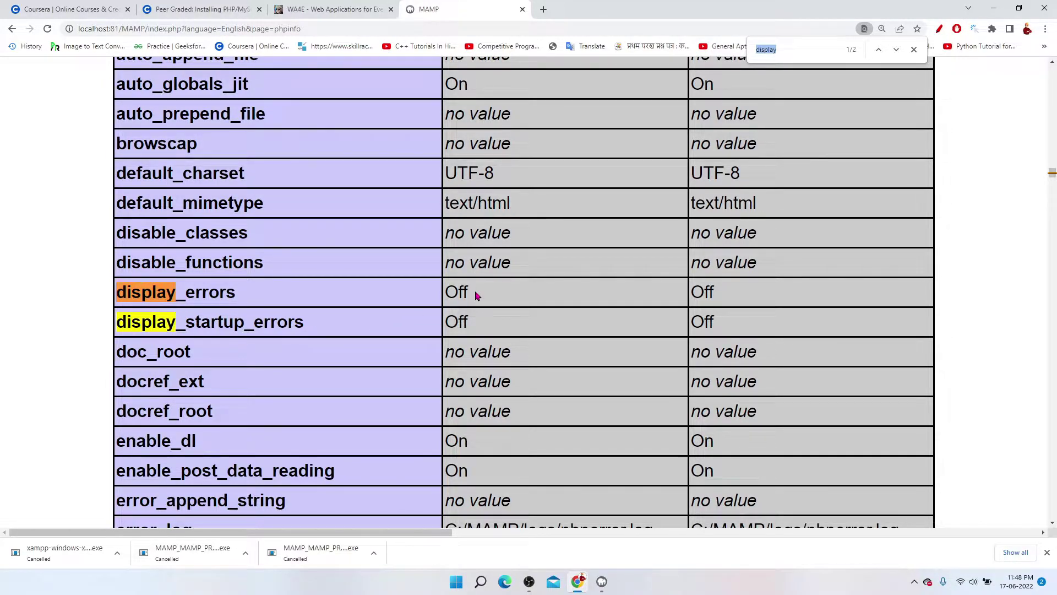
Examine the local and master values of display_errors and display_startup_errors, highlighting them in the directive table.
{"action": "double_click", "coordinate": [502, 296]}
{"action": "double_click", "coordinate": [820, 299]}
{"action": "left_click", "coordinate": [606, 321]}
{"action": "double_click", "coordinate": [499, 325]}
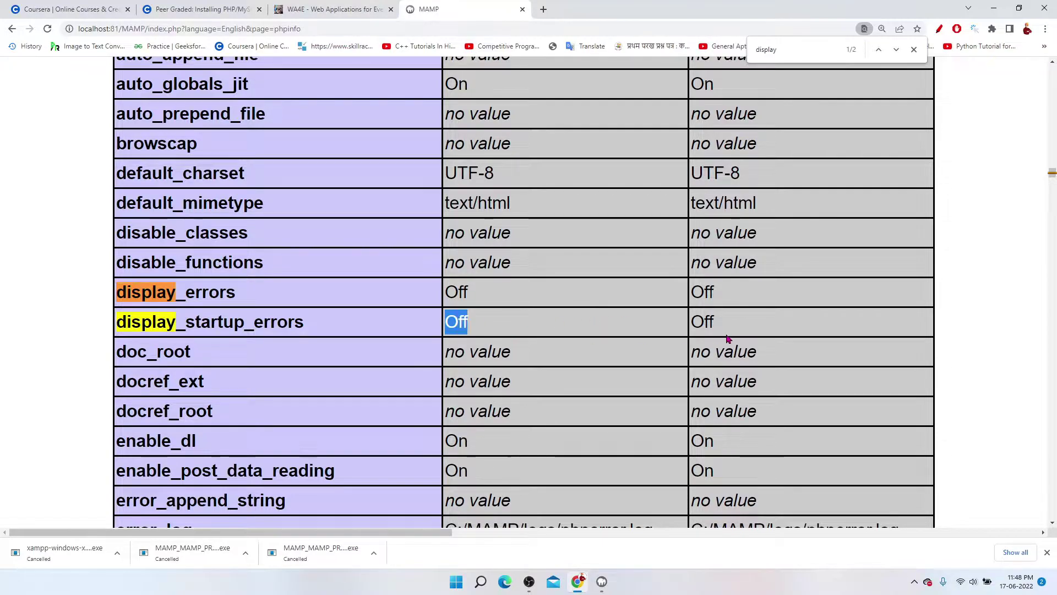
{"action": "double_click", "coordinate": [699, 322]}
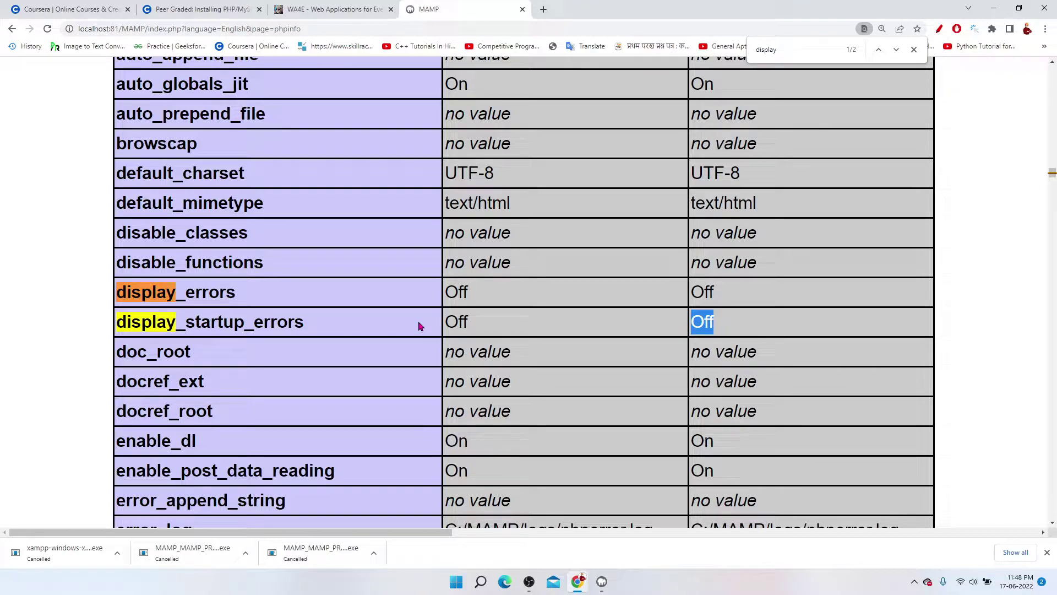
{"action": "double_click", "coordinate": [477, 296]}
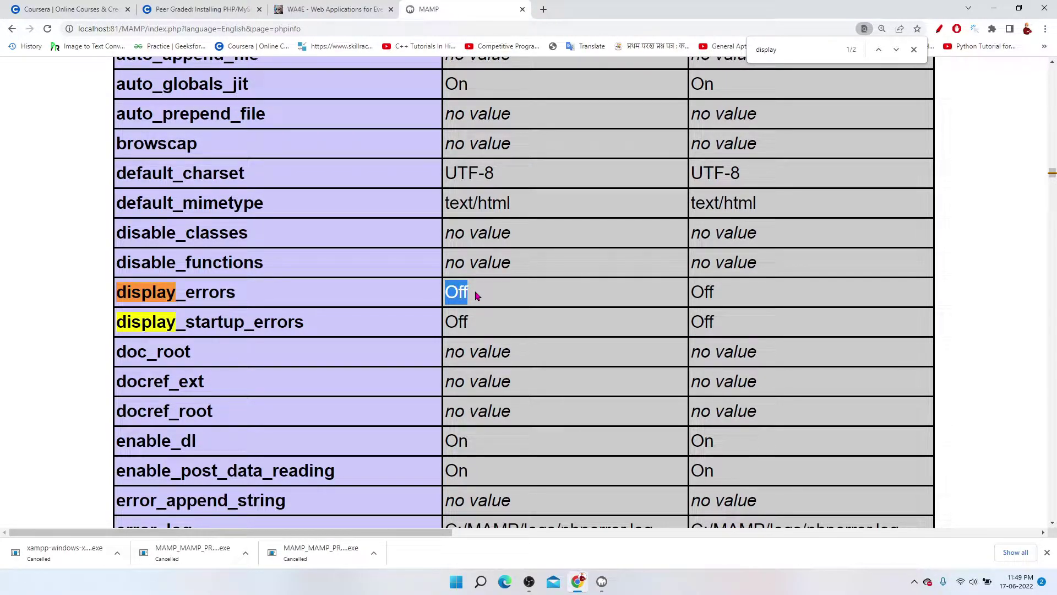
Minimize the browser and open the MAMP folder on the Windows (C:) drive in a maximized File Explorer window.
{"action": "left_click", "coordinate": [997, 7]}
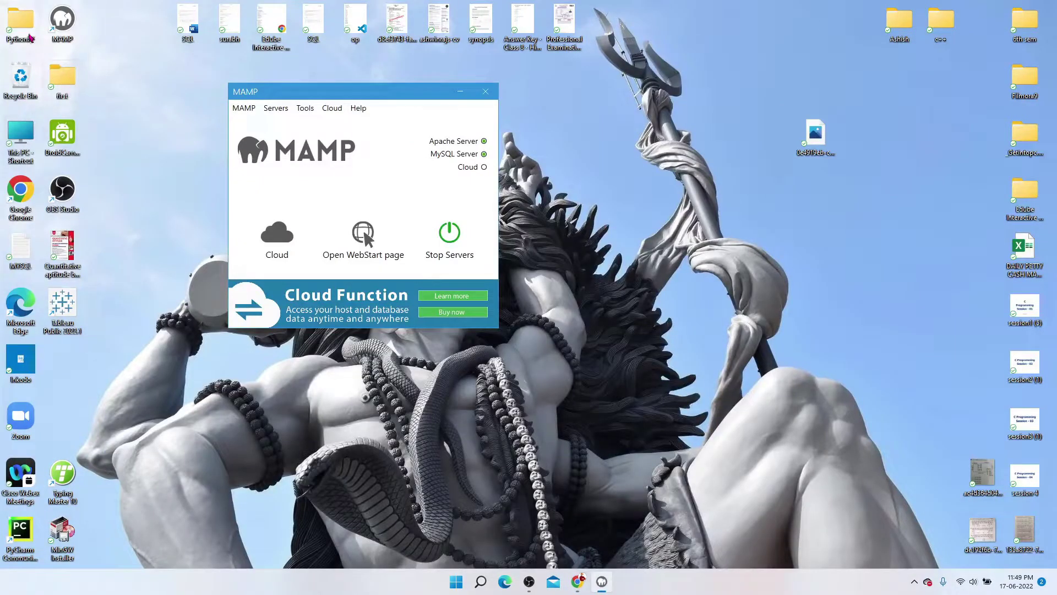
{"action": "double_click", "coordinate": [18, 160]}
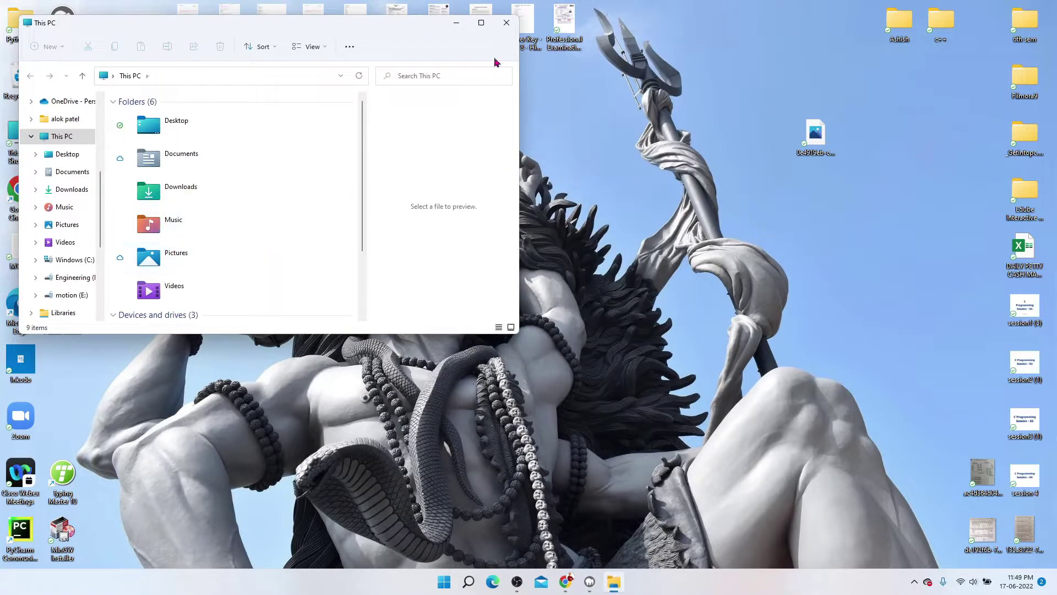
{"action": "left_click", "coordinate": [481, 23]}
{"action": "left_click", "coordinate": [189, 196]}
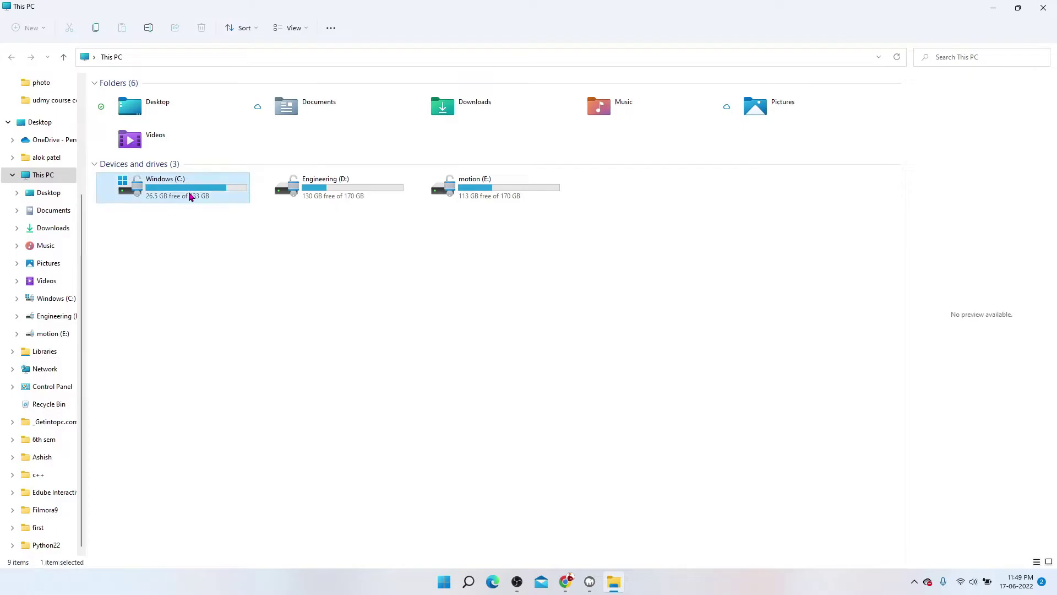
{"action": "double_click", "coordinate": [189, 196]}
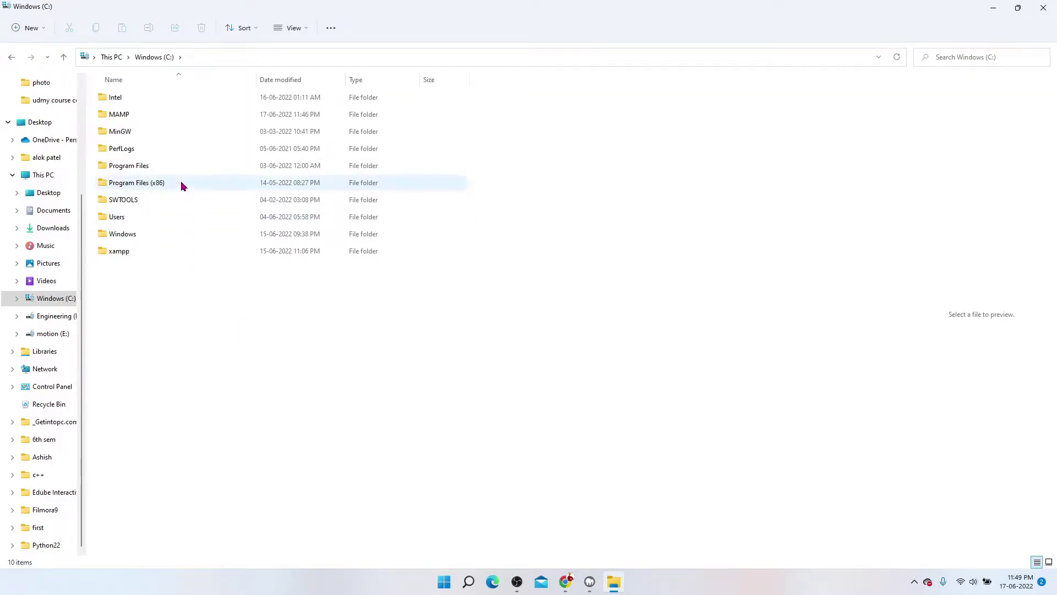
{"action": "double_click", "coordinate": [138, 114]}
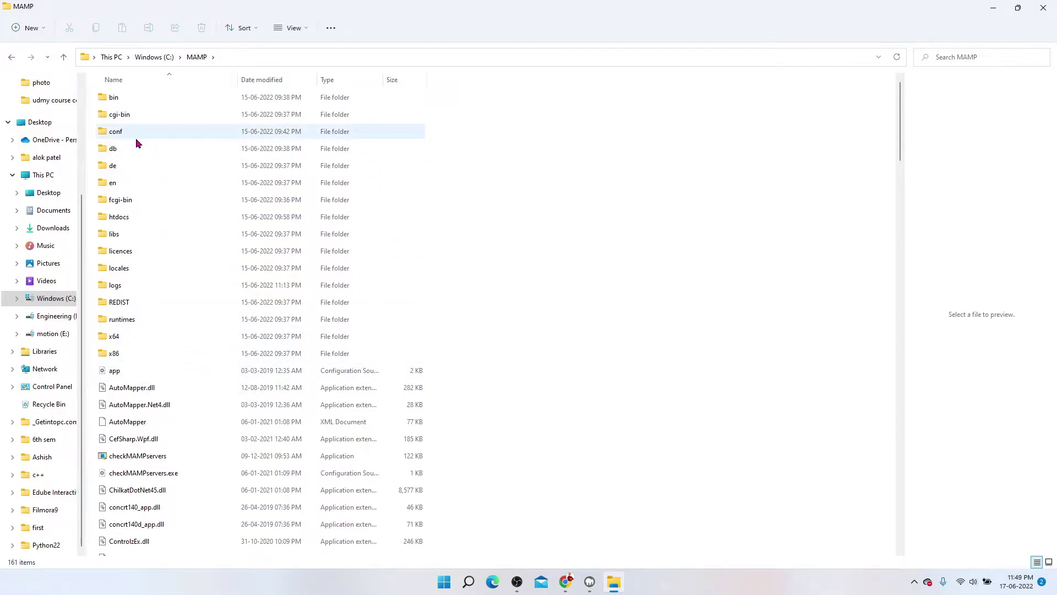
Enlarge the icons in the MAMP folder and open its conf subfolder.
{"action": "key", "text": "ctrl+shift+4"}
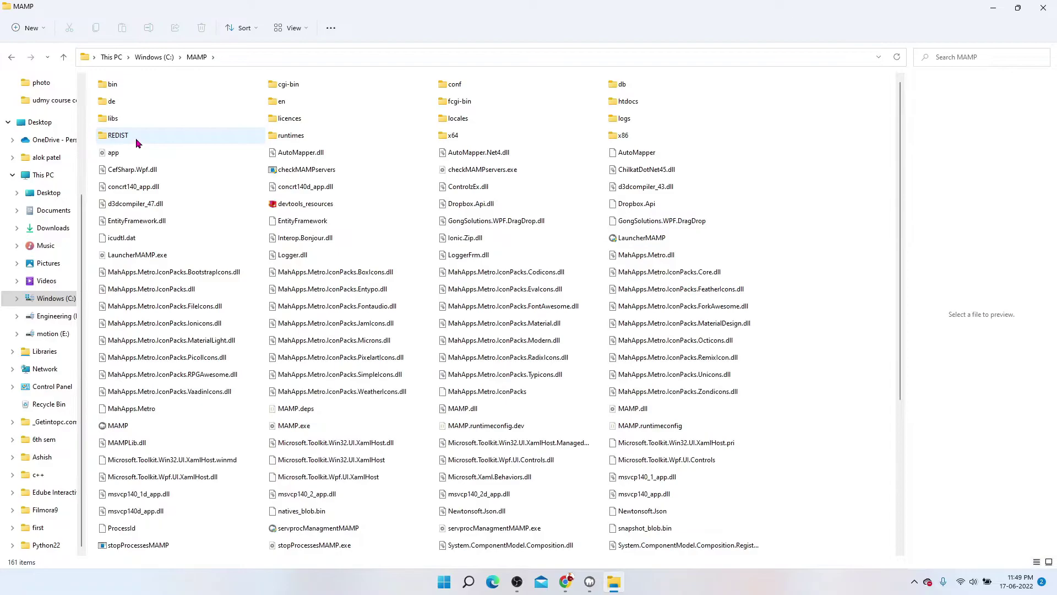
{"action": "key", "text": "ctrl+shift+3"}
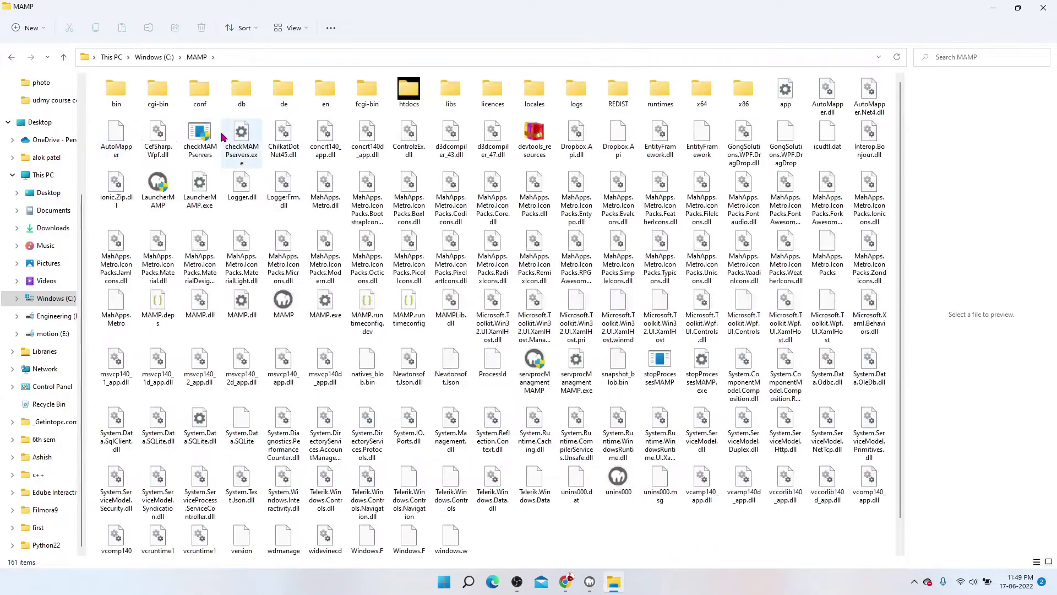
{"action": "key", "text": "ctrl+shift+2"}
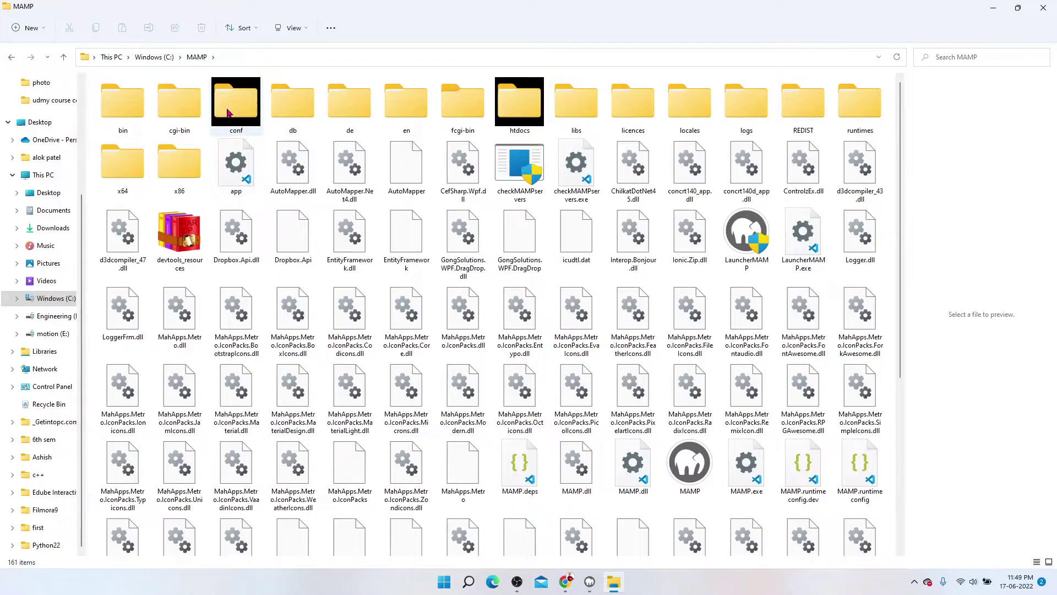
{"action": "double_click", "coordinate": [224, 133]}
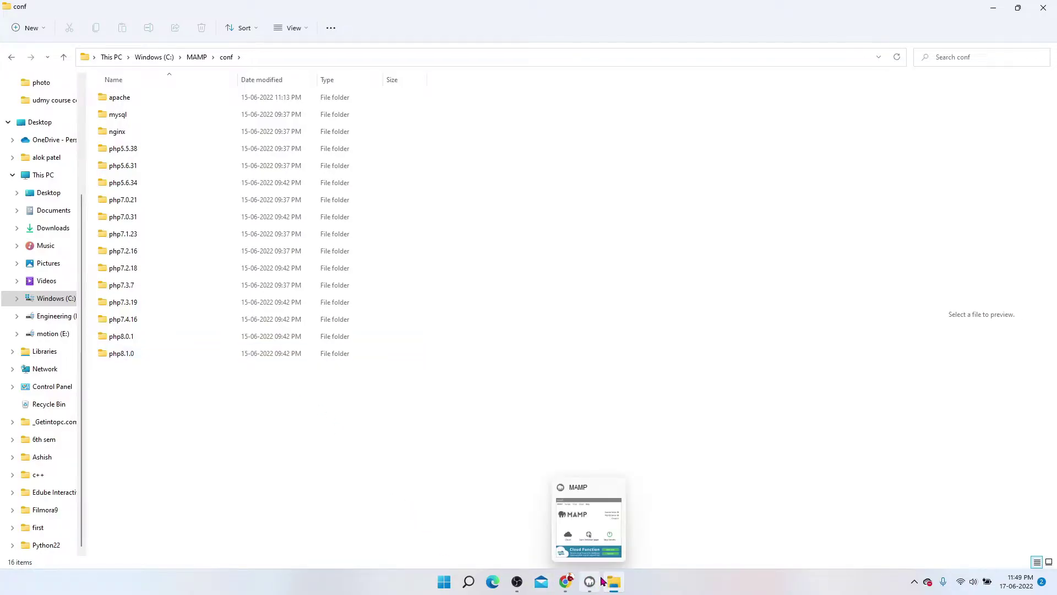
Switch back to the phpinfo page in the browser and check the PHP version number under the PHP logo.
{"action": "left_click", "coordinate": [566, 582]}
{"action": "scroll", "coordinate": [528, 270], "scroll_direction": "up", "scroll_amount": 5}
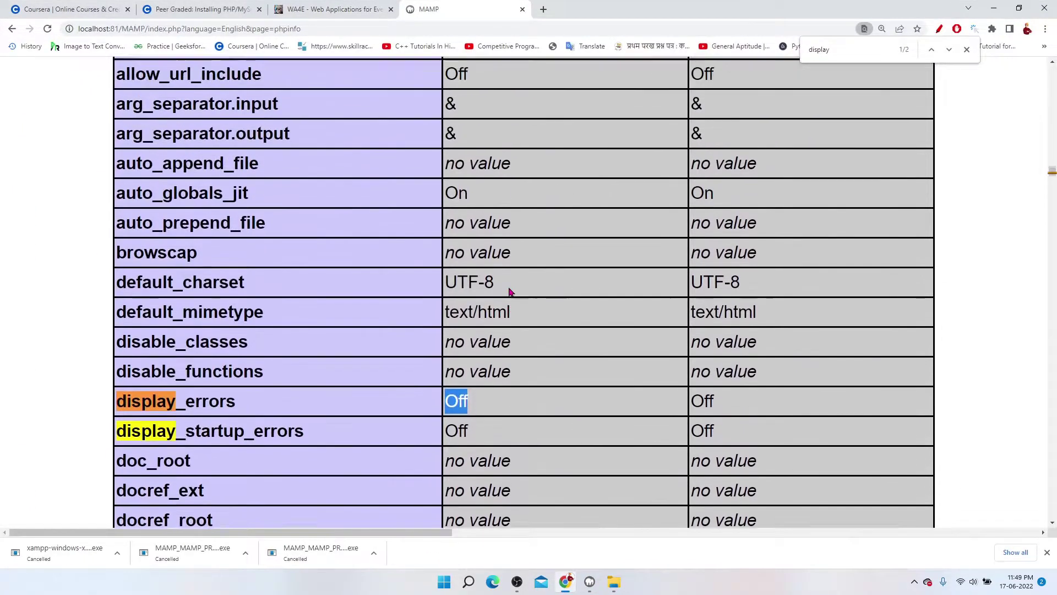
{"action": "left_click_drag", "start_coordinate": [1052, 178], "coordinate": [1052, 71]}
{"action": "scroll", "coordinate": [573, 291], "scroll_direction": "down", "scroll_amount": 1}
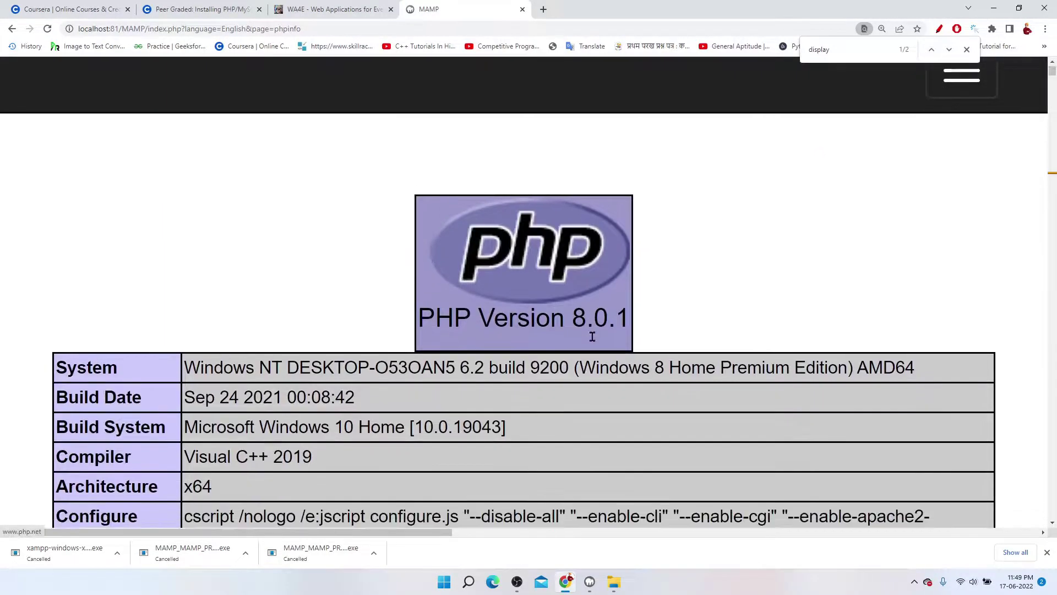
{"action": "left_click_drag", "start_coordinate": [572, 291], "coordinate": [630, 294]}
{"action": "left_click", "coordinate": [736, 288]}
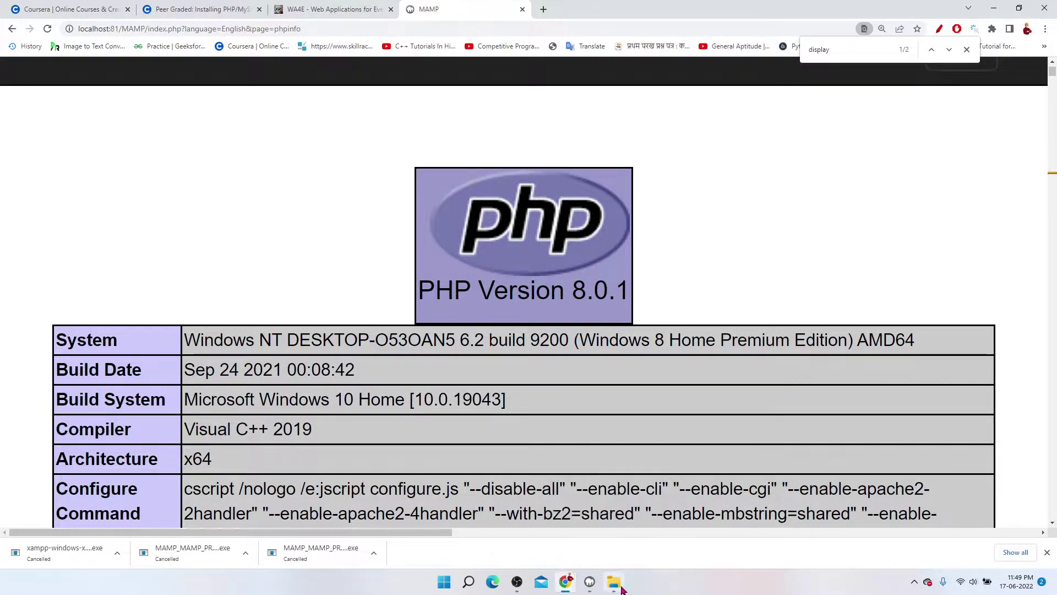
Switch to File Explorer and open the php configuration file from the php8.0.1 folder in a maximized Notepad window at 150% zoom.
{"action": "left_click", "coordinate": [594, 521]}
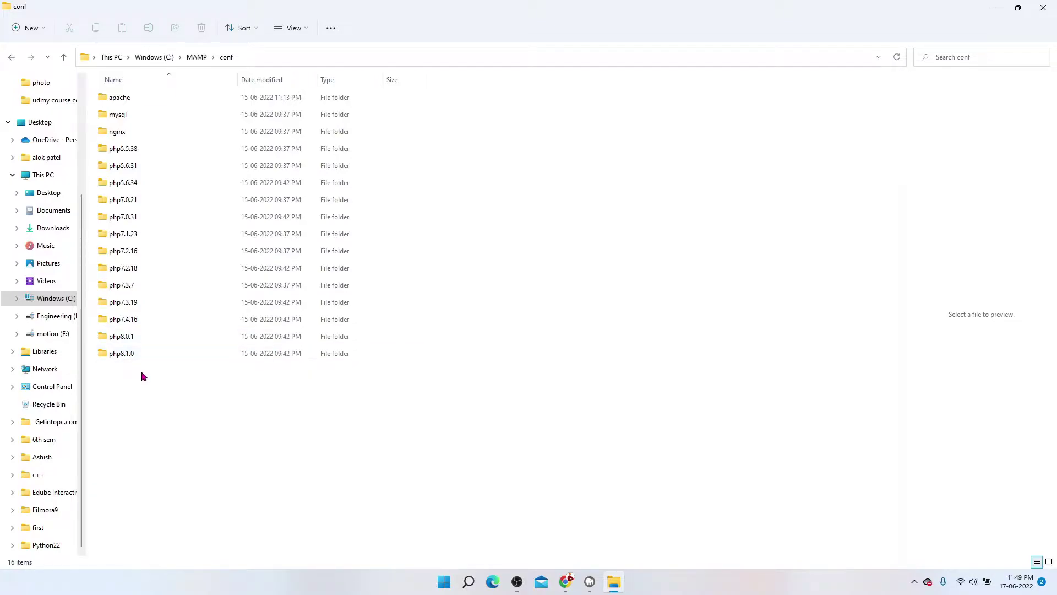
{"action": "left_click", "coordinate": [137, 337]}
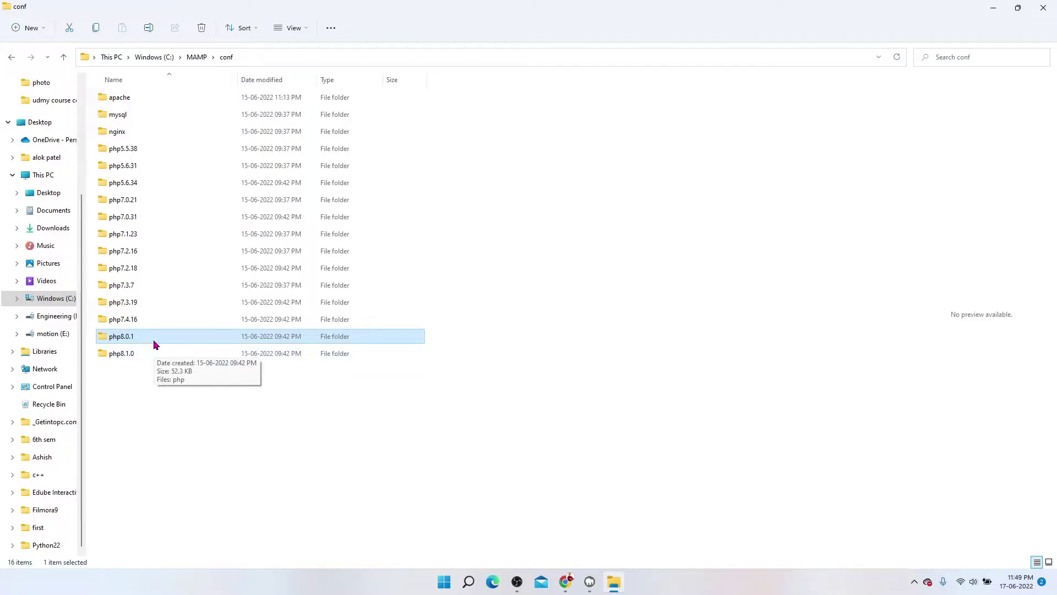
{"action": "double_click", "coordinate": [154, 344]}
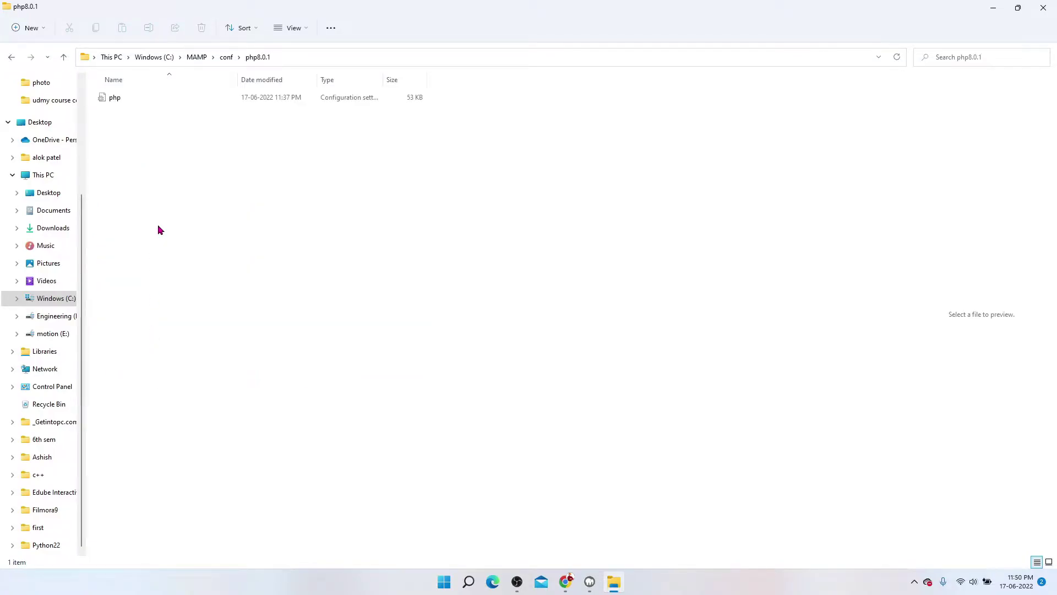
{"action": "double_click", "coordinate": [168, 100]}
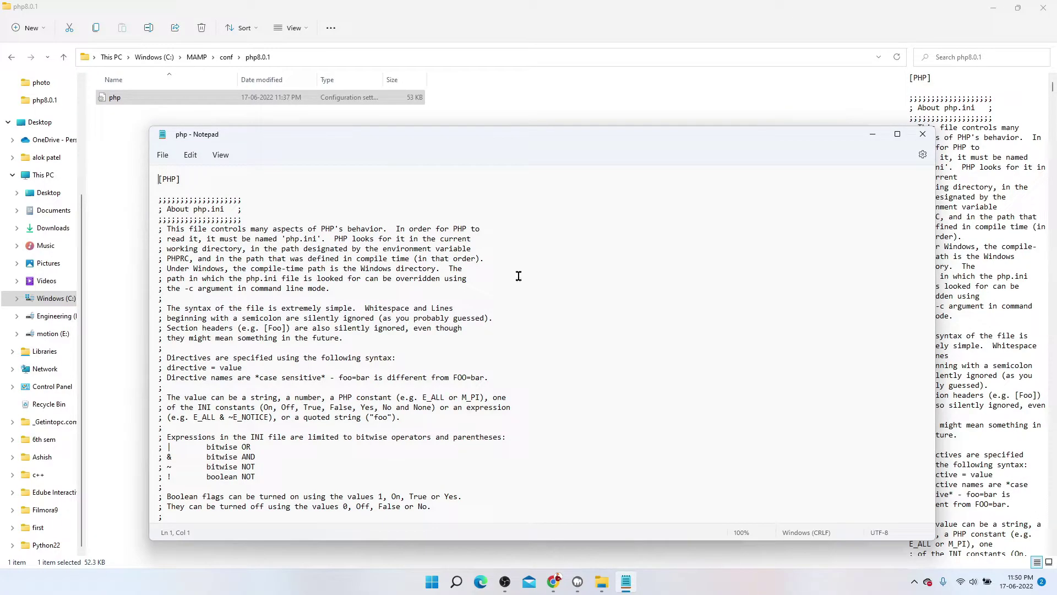
{"action": "left_click", "coordinate": [897, 134]}
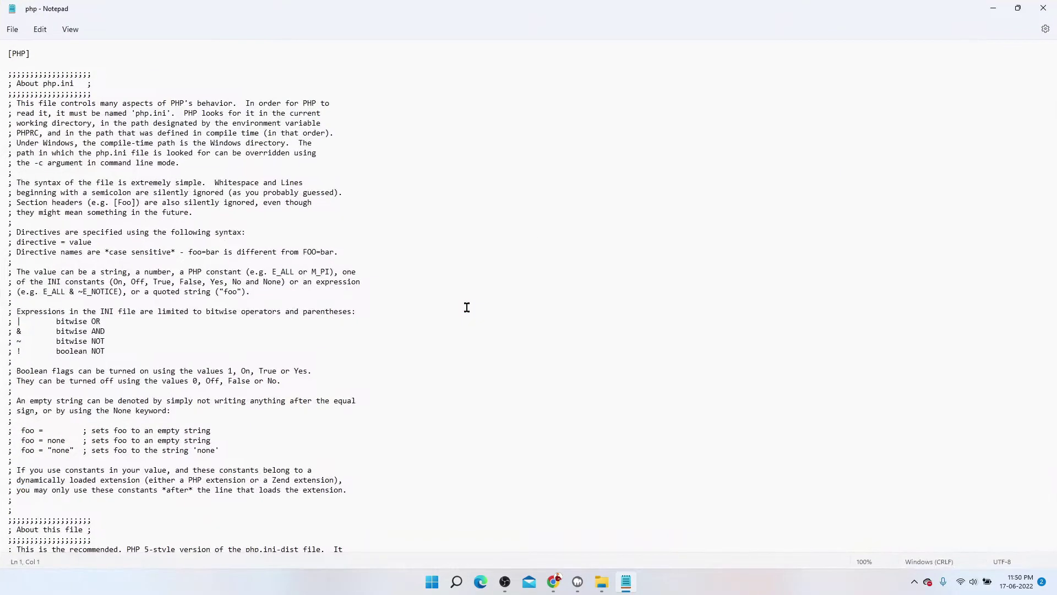
{"action": "scroll", "coordinate": [467, 307], "scroll_direction": "up", "scroll_amount": 5}
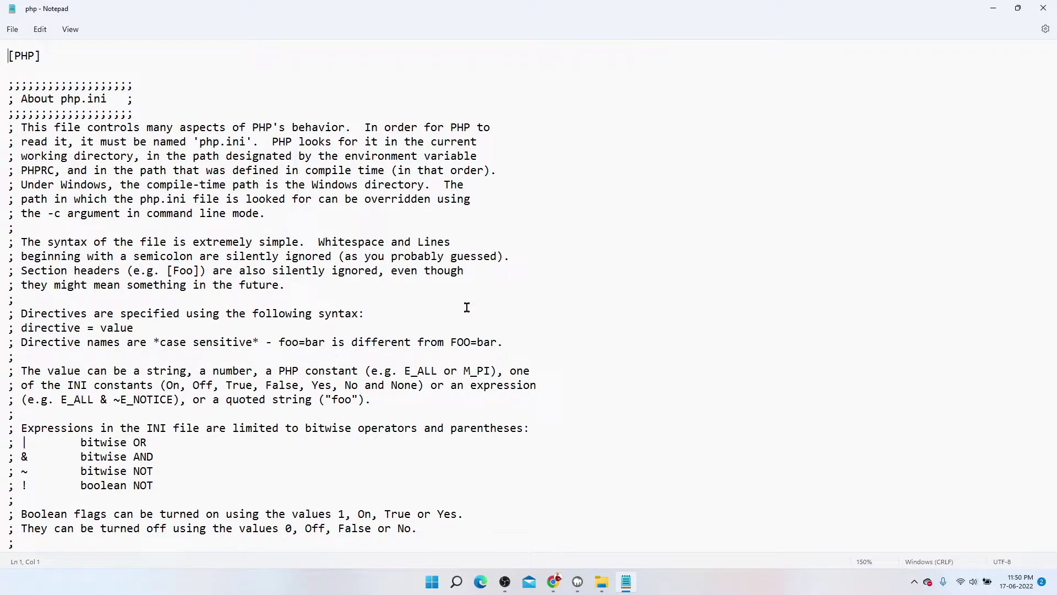
Search the php configuration file for "display" and go through the matches to the active display_errors setting.
{"action": "key", "text": "ctrl+f"}
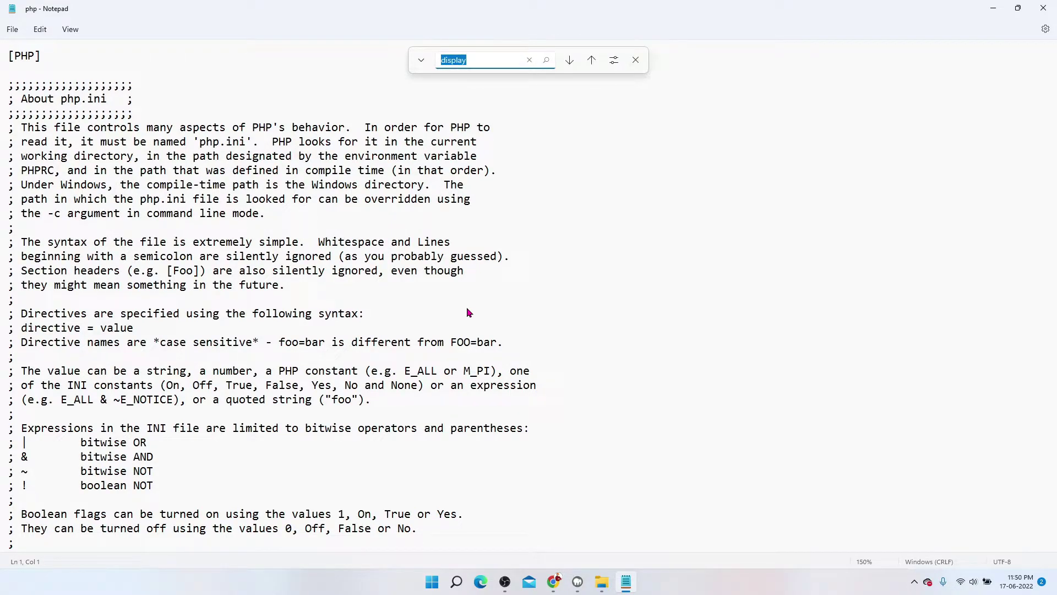
{"action": "key", "text": "Return"}
{"action": "key", "text": "Return"}
{"action": "key", "text": "Return"}
{"action": "key", "text": "Return"}
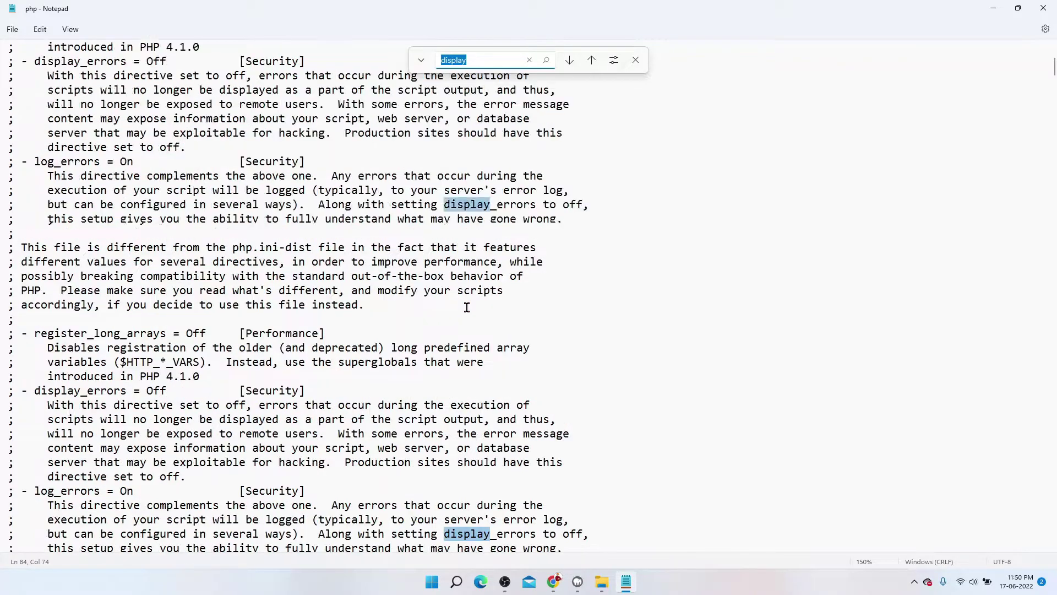
{"action": "key", "text": "Return"}
{"action": "key", "text": "Return"}
{"action": "key", "text": "Return"}
{"action": "key", "text": "Return"}
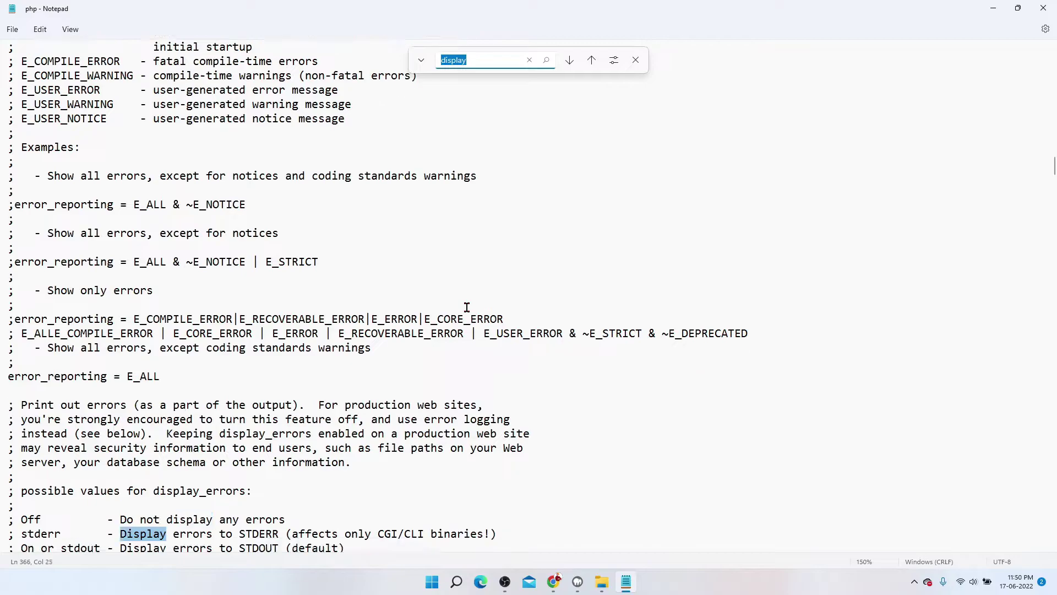
{"action": "key", "text": "Return"}
{"action": "key", "text": "Return"}
{"action": "key", "text": "Return"}
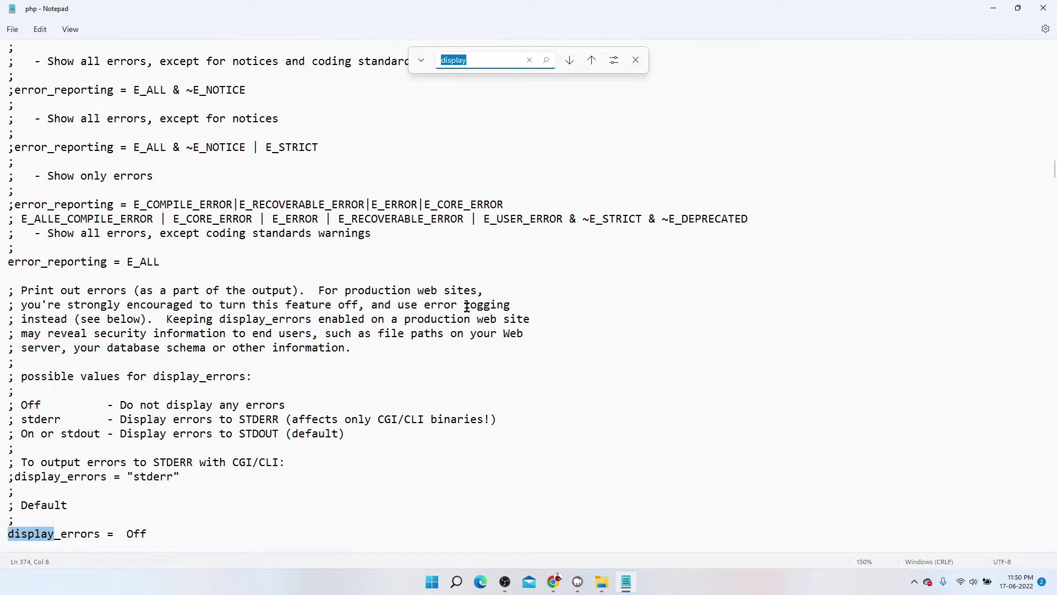
{"action": "scroll", "coordinate": [165, 370], "scroll_direction": "down", "scroll_amount": 3}
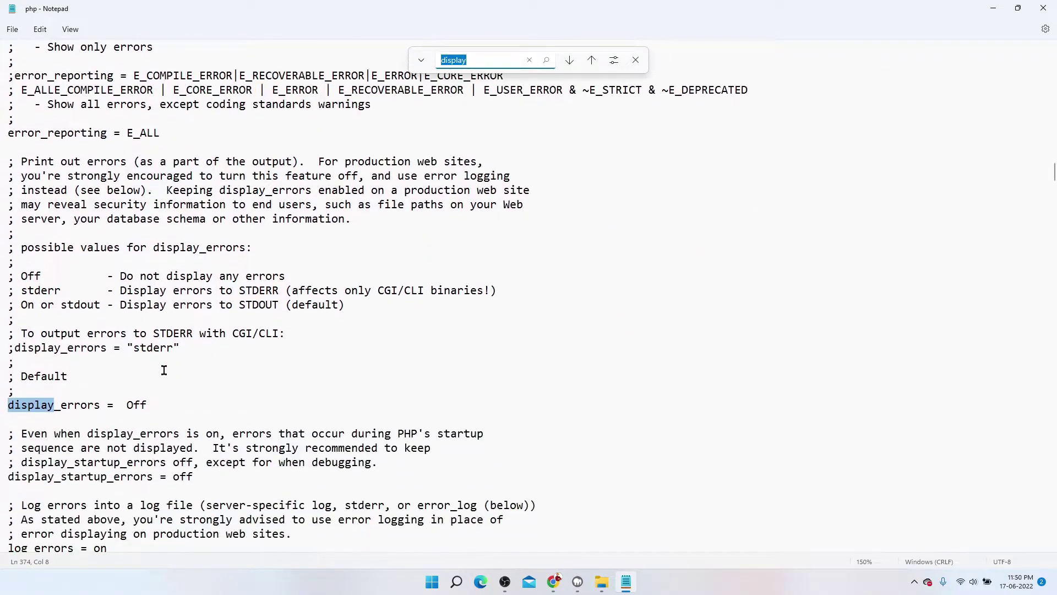
Set display_errors to On and display_startup_errors to on in the php configuration file, and save it.
{"action": "double_click", "coordinate": [21, 382]}
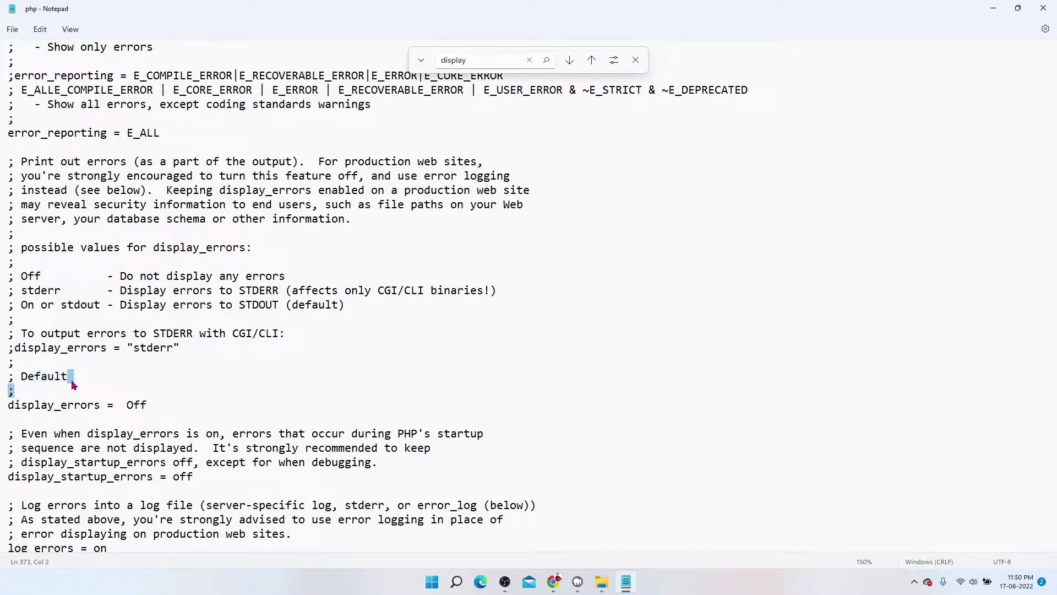
{"action": "left_click", "coordinate": [166, 406]}
{"action": "scroll", "coordinate": [121, 402], "scroll_direction": "down", "scroll_amount": 2}
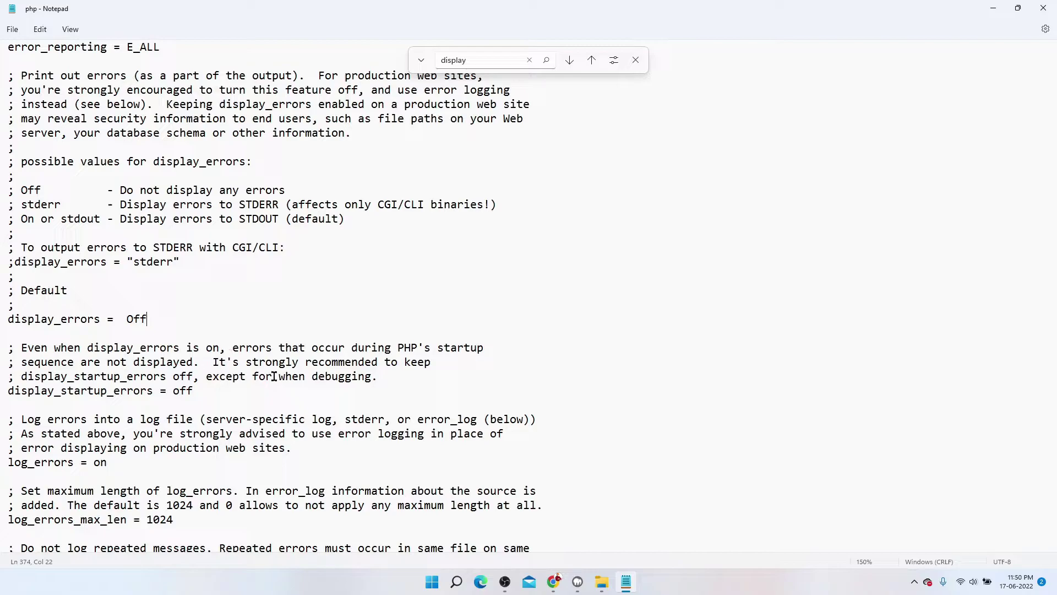
{"action": "key", "text": "BackSpace"}
{"action": "key", "text": "BackSpace"}
{"action": "key", "text": "BackSpace"}
{"action": "key", "text": "ctrl+s"}
{"action": "left_click", "coordinate": [636, 60]}
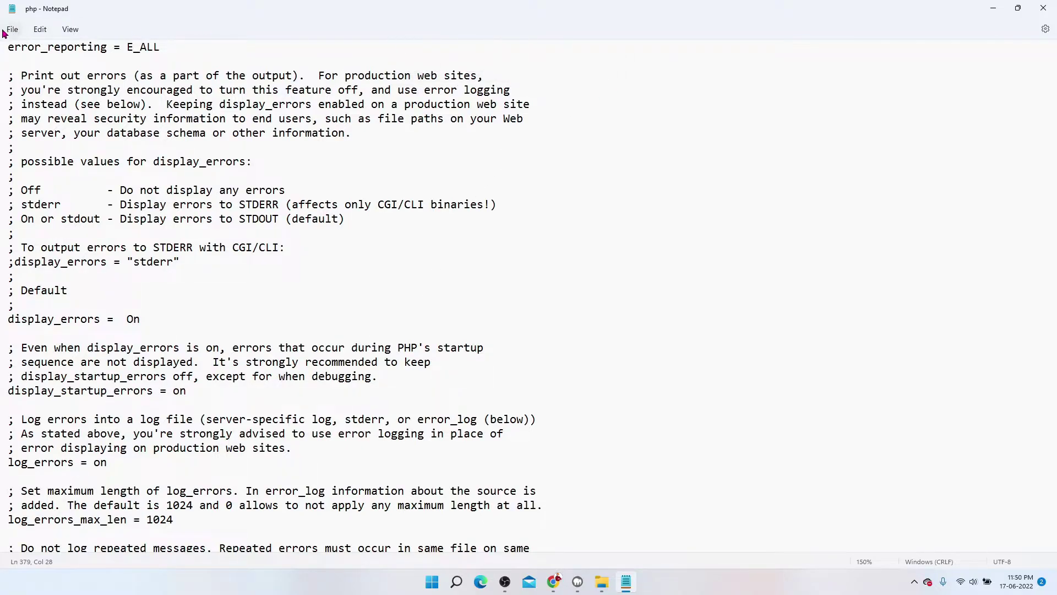
{"action": "left_click", "coordinate": [10, 33]}
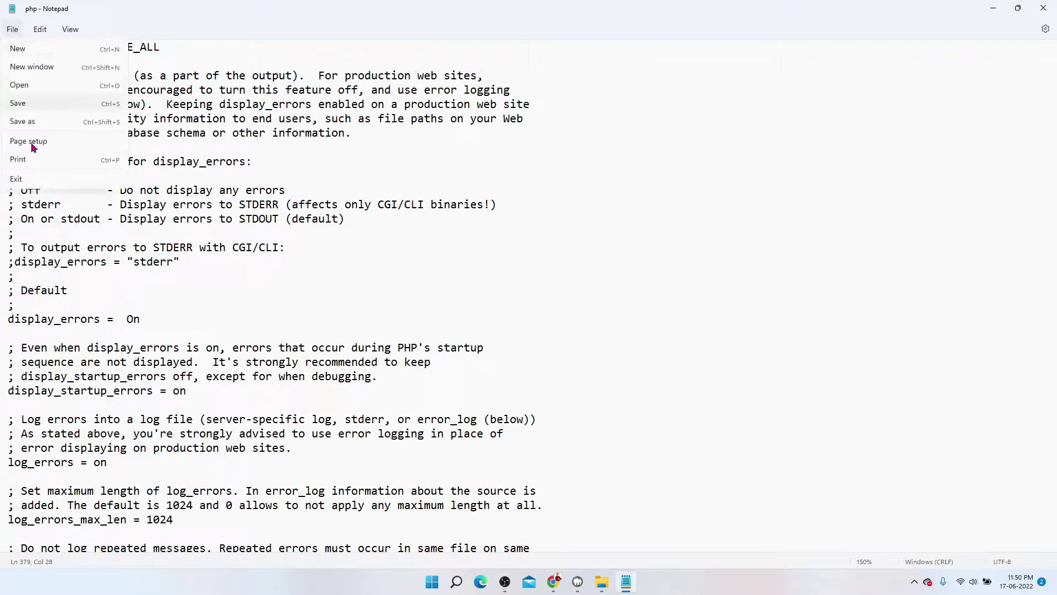
{"action": "left_click", "coordinate": [25, 105]}
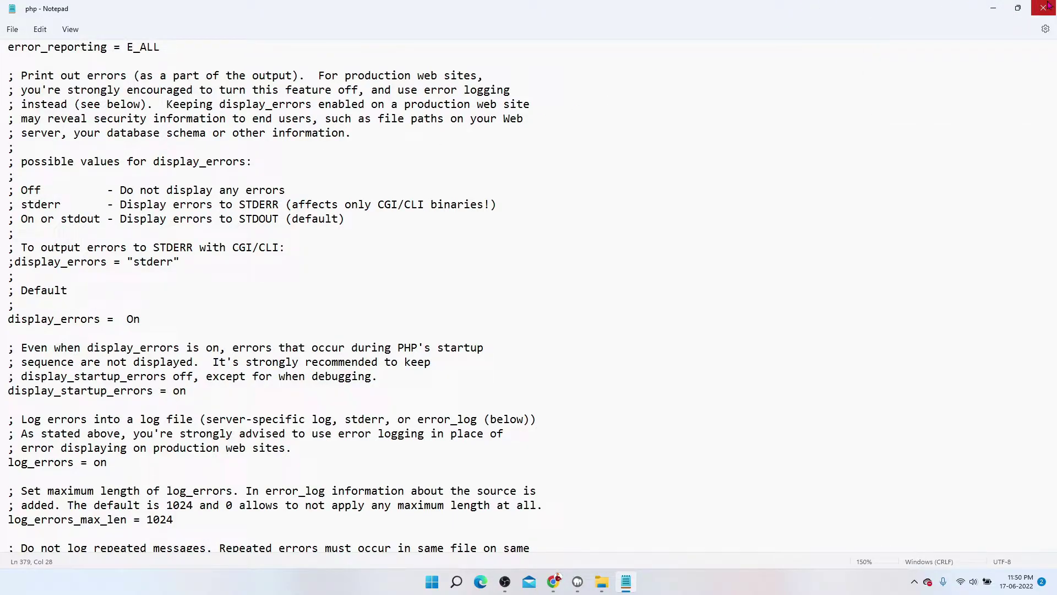
Minimize the open windows and restart the MAMP servers.
{"action": "left_click", "coordinate": [994, 8]}
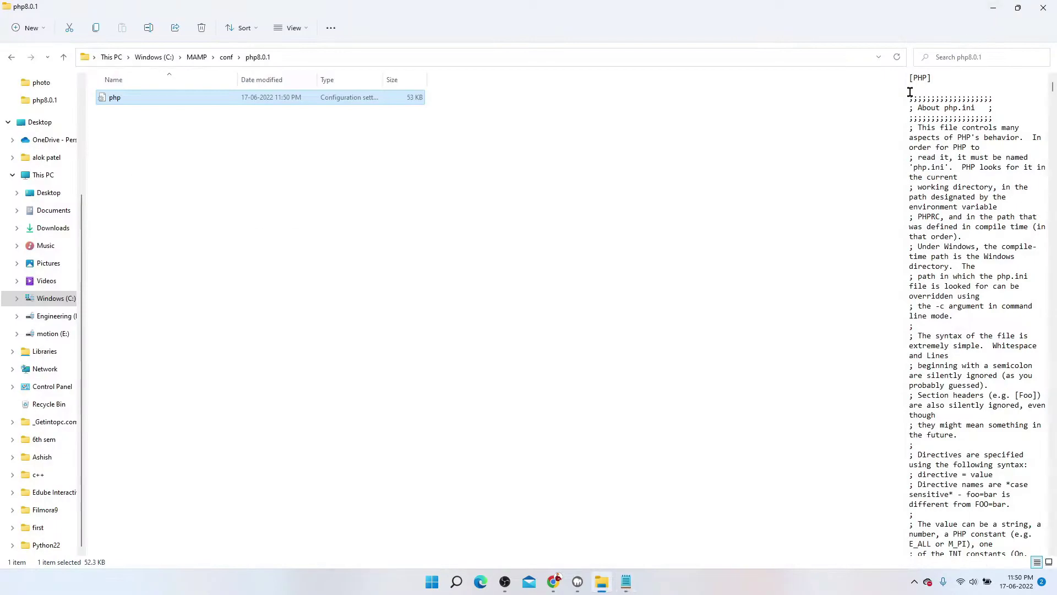
{"action": "left_click", "coordinate": [998, 9]}
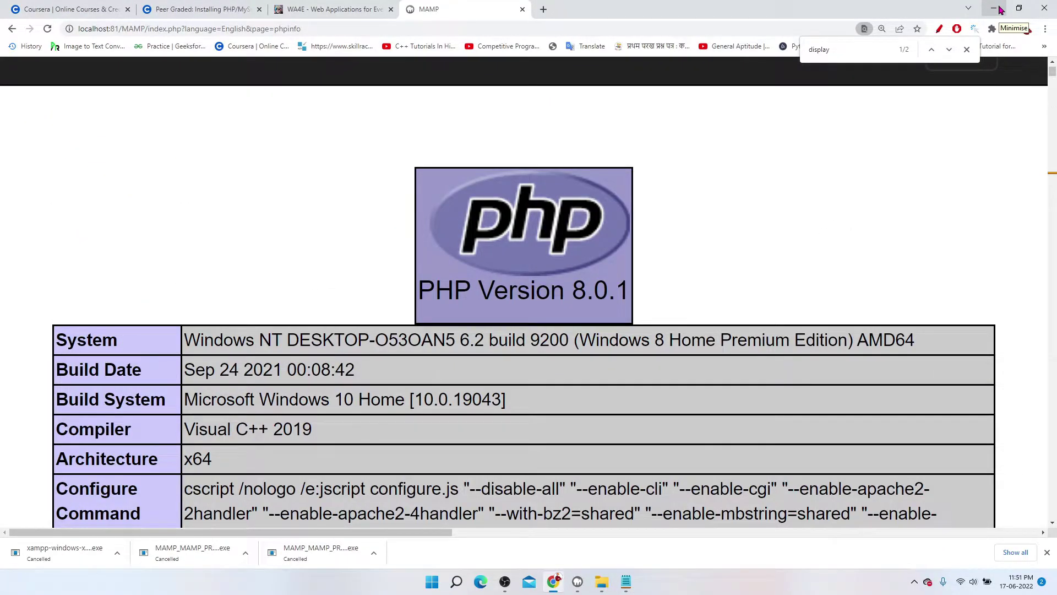
{"action": "left_click", "coordinate": [998, 8]}
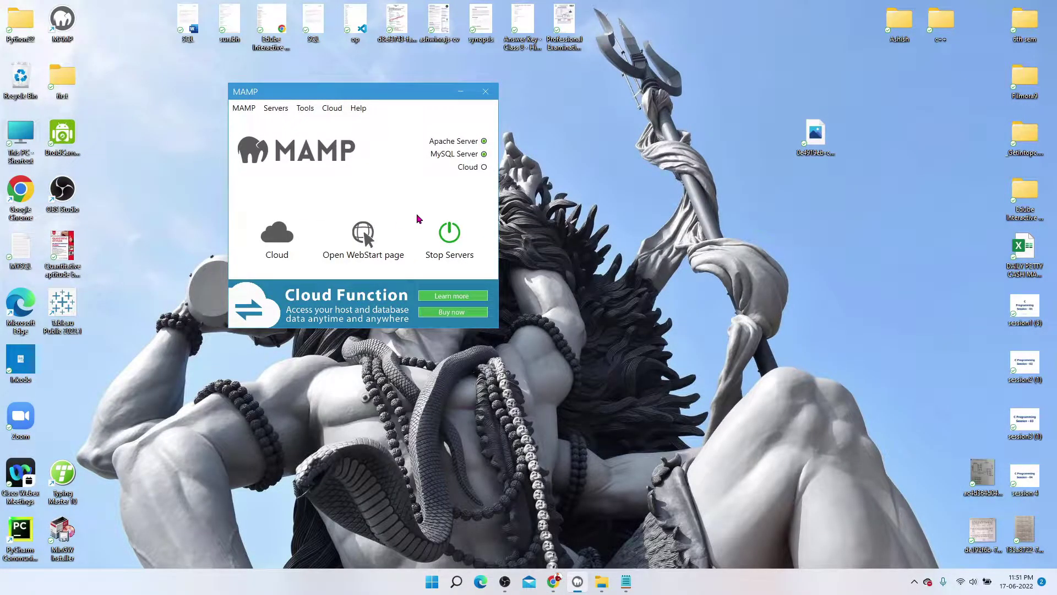
{"action": "left_click", "coordinate": [454, 239]}
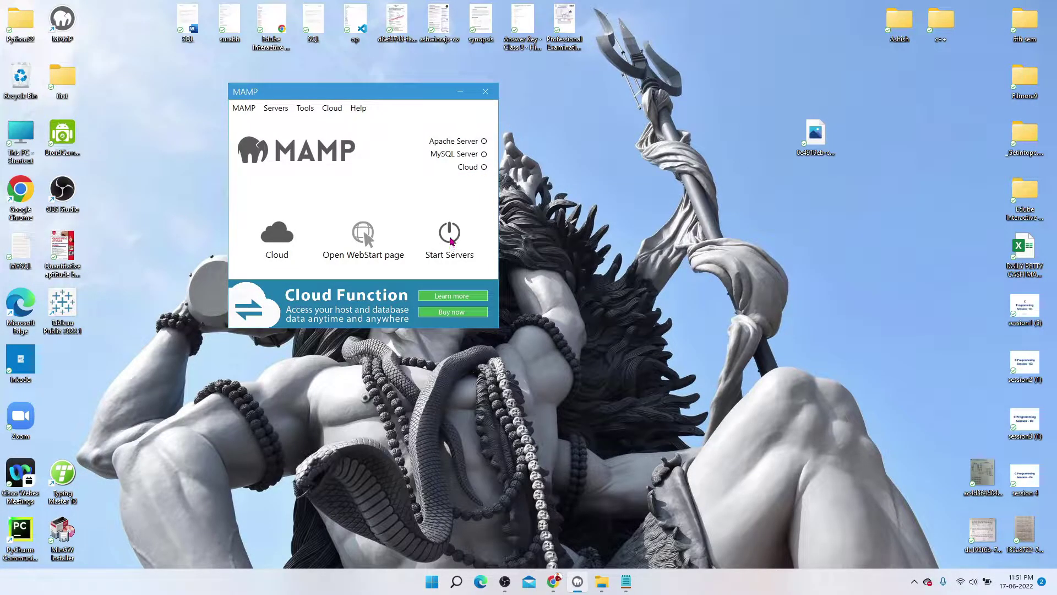
{"action": "left_click", "coordinate": [451, 241]}
Return to the phpinfo page in the browser, find "display" on it, and reload the page to refresh the display_errors values.
{"action": "left_click", "coordinate": [562, 584]}
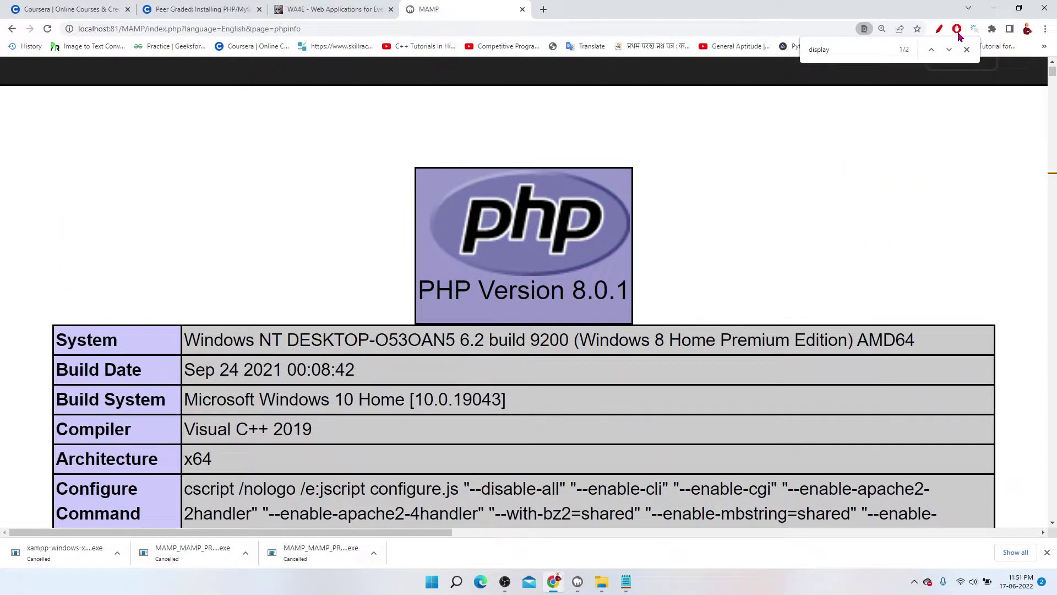
{"action": "left_click", "coordinate": [861, 51]}
{"action": "key", "text": "Return"}
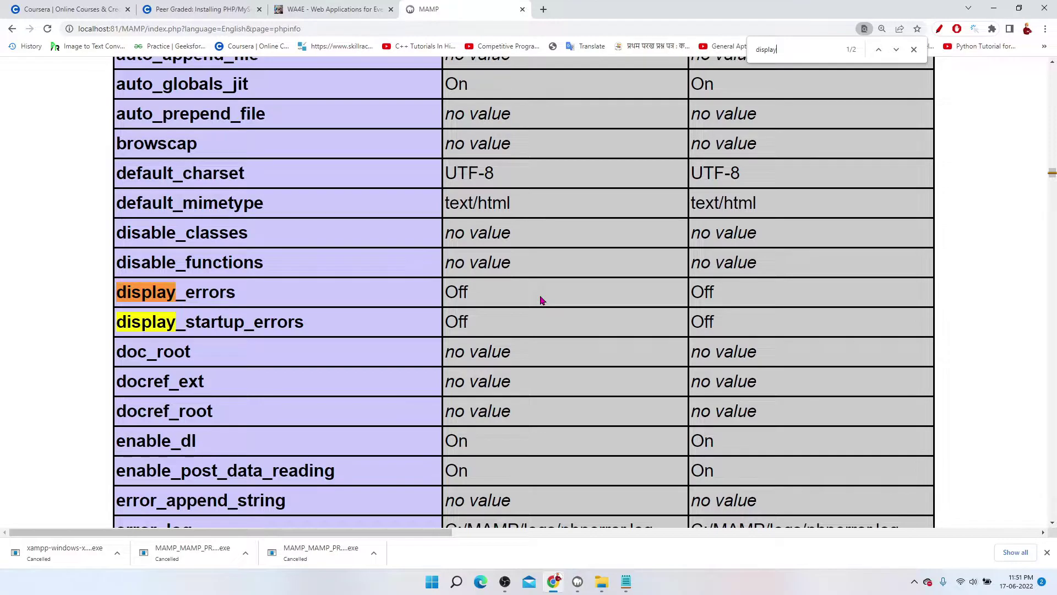
{"action": "key", "text": "F5"}
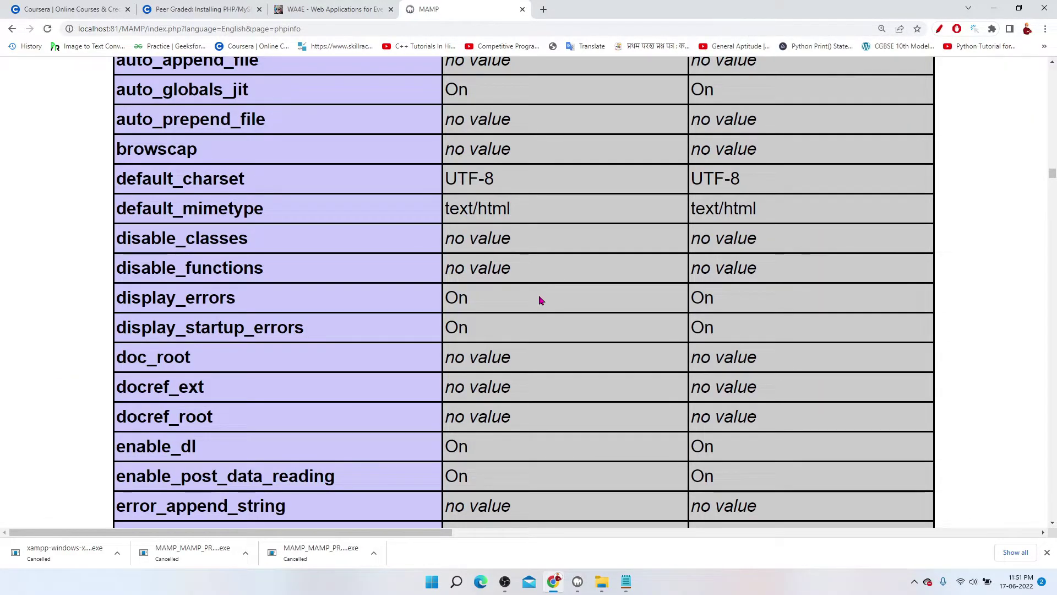
{"action": "left_click_drag", "start_coordinate": [443, 298], "coordinate": [457, 329]}
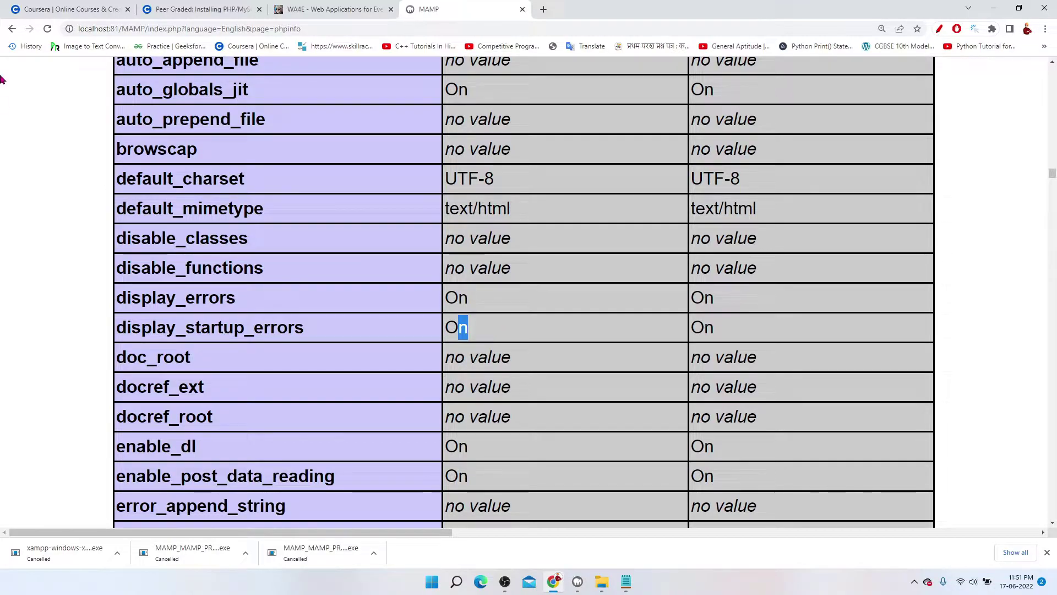
Reload the phpinfo page again and check the display_errors row in the Core directives table.
{"action": "left_click", "coordinate": [45, 28]}
{"action": "scroll", "coordinate": [309, 328], "scroll_direction": "up", "scroll_amount": 4}
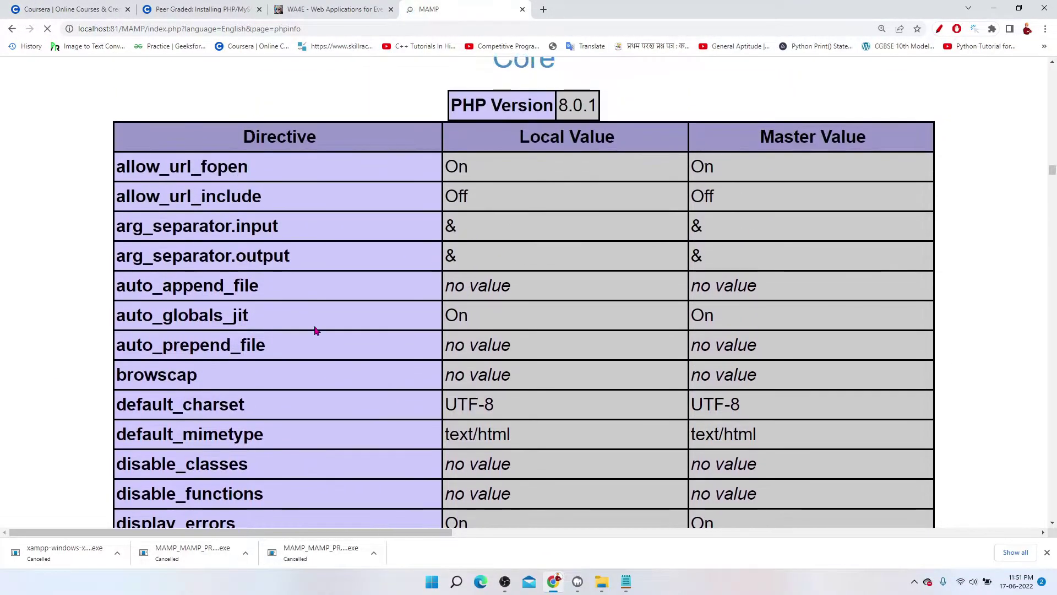
{"action": "key", "text": "ctrl+minus"}
{"action": "scroll", "coordinate": [315, 325], "scroll_direction": "down", "scroll_amount": 10}
{"action": "key", "text": "ctrl+plus"}
{"action": "scroll", "coordinate": [413, 407], "scroll_direction": "up", "scroll_amount": 6}
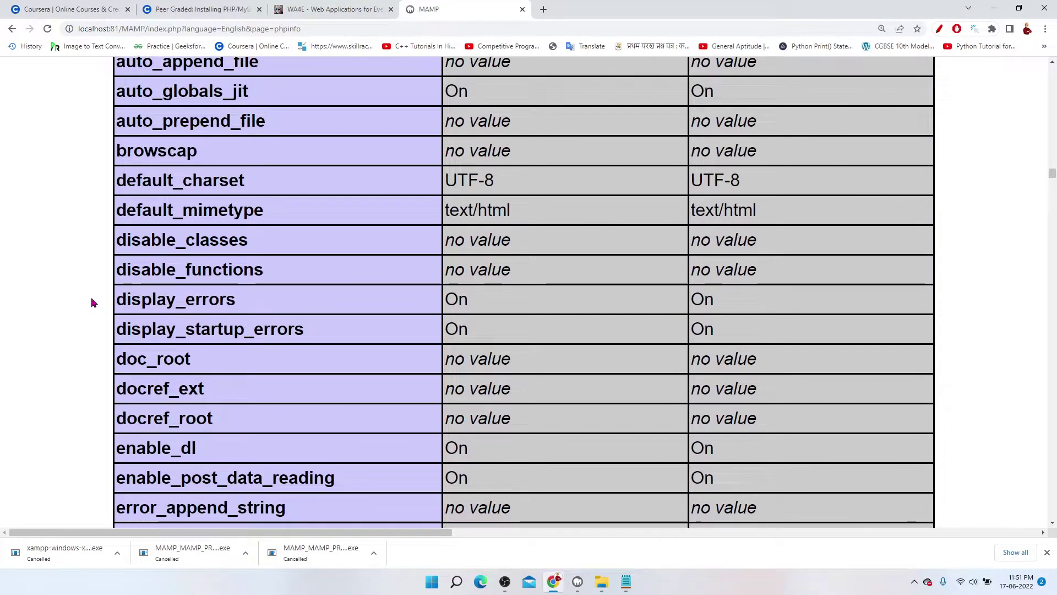
{"action": "left_click_drag", "start_coordinate": [117, 300], "coordinate": [260, 307]}
{"action": "left_click", "coordinate": [261, 307]}
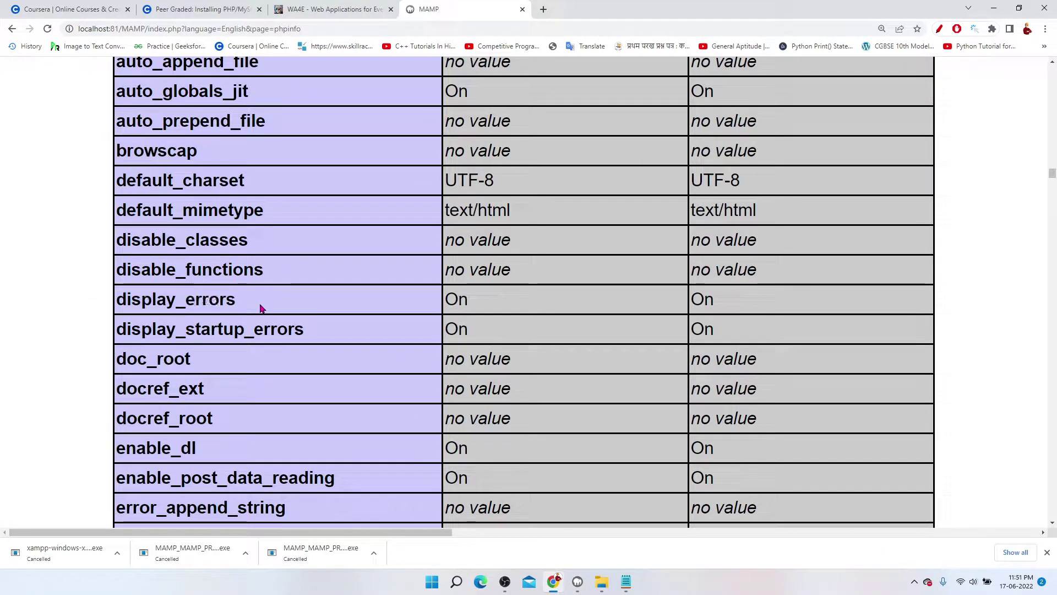
Examine the PHP version above the Core directives table and at the beginning of the phpinfo page.
{"action": "scroll", "coordinate": [329, 320], "scroll_direction": "up", "scroll_amount": 8}
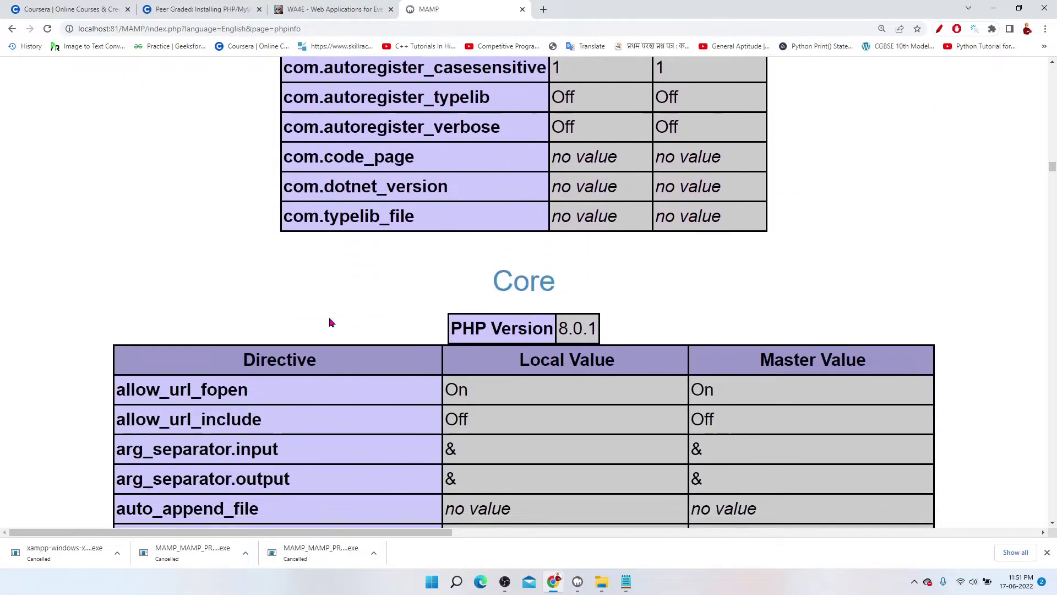
{"action": "left_click_drag", "start_coordinate": [331, 323], "coordinate": [622, 323]}
{"action": "left_click", "coordinate": [622, 322]}
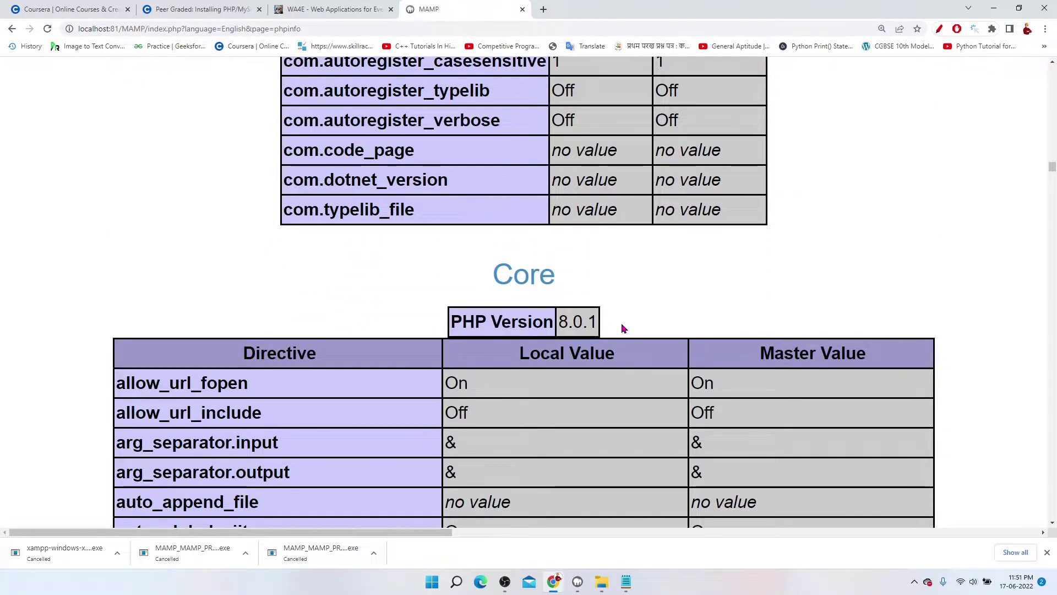
{"action": "scroll", "coordinate": [621, 323], "scroll_direction": "up", "scroll_amount": 18}
{"action": "scroll", "coordinate": [621, 329], "scroll_direction": "up", "scroll_amount": 20}
{"action": "scroll", "coordinate": [623, 331], "scroll_direction": "down", "scroll_amount": 12}
{"action": "scroll", "coordinate": [656, 323], "scroll_direction": "down", "scroll_amount": 20}
Set the phpinfo page zoom to 250% with the display_errors and display_startup_errors rows in view.
{"action": "scroll", "coordinate": [640, 332], "scroll_direction": "down", "scroll_amount": 2, "text": "ctrl"}
{"action": "scroll", "coordinate": [639, 329], "scroll_direction": "down", "scroll_amount": 6}
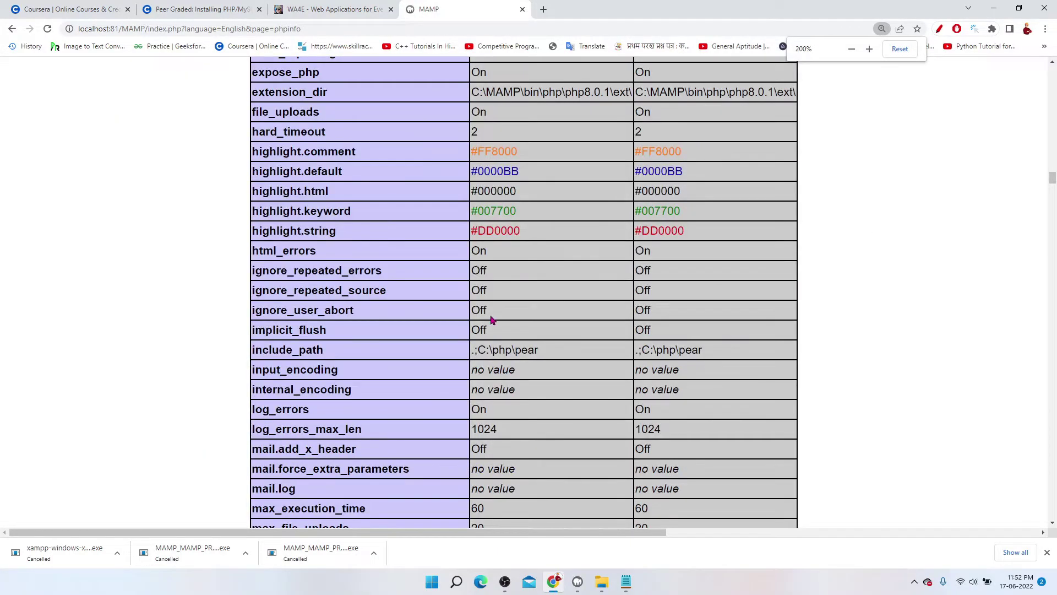
{"action": "scroll", "coordinate": [492, 320], "scroll_direction": "up", "scroll_amount": 9}
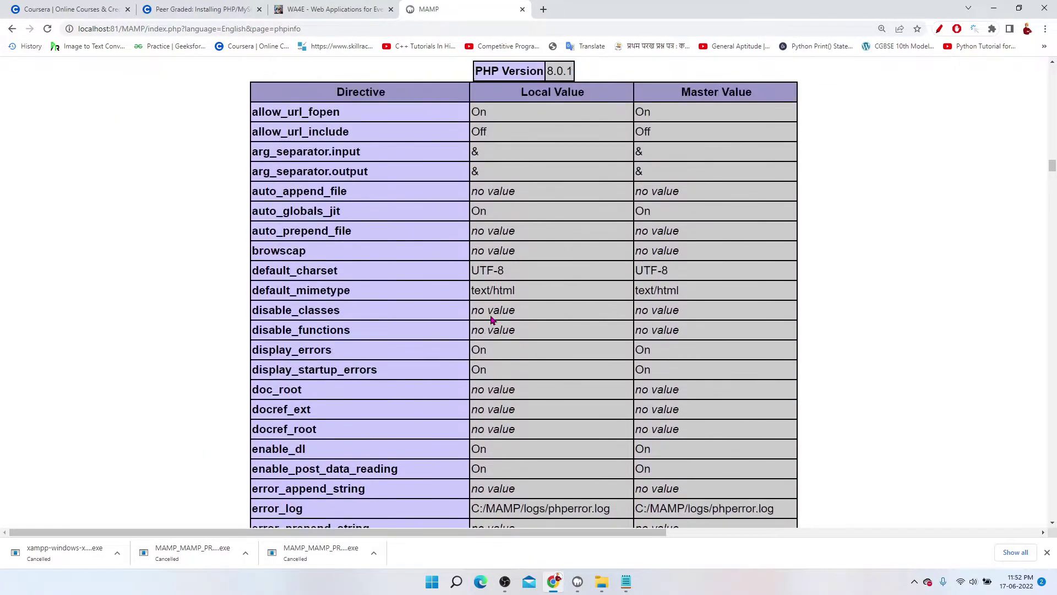
{"action": "scroll", "coordinate": [490, 314], "scroll_direction": "up", "scroll_amount": 1, "text": "ctrl"}
{"action": "scroll", "coordinate": [490, 316], "scroll_direction": "down", "scroll_amount": 9}
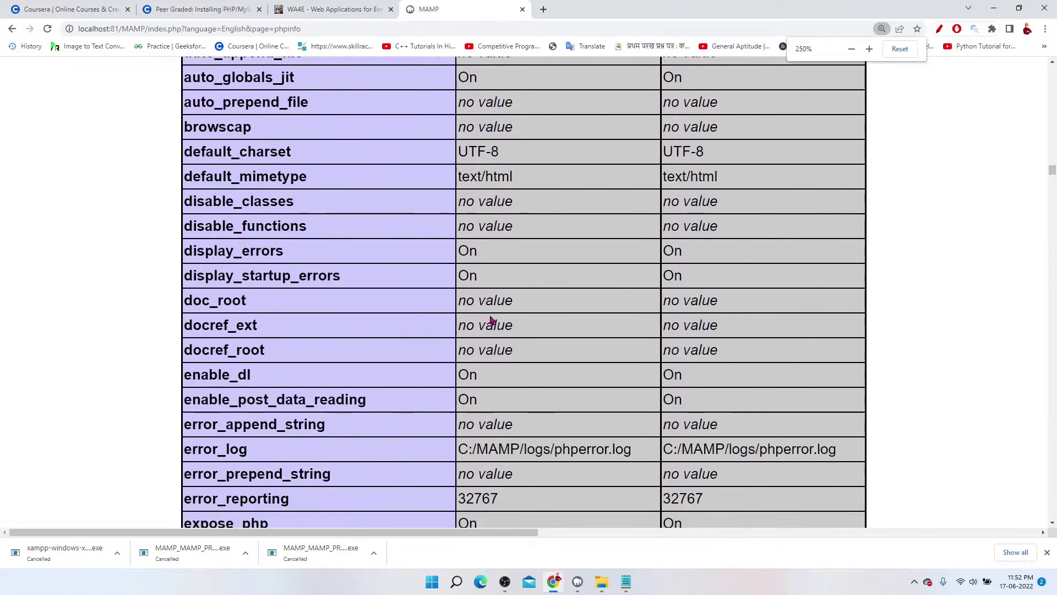
{"action": "scroll", "coordinate": [492, 320], "scroll_direction": "up", "scroll_amount": 1}
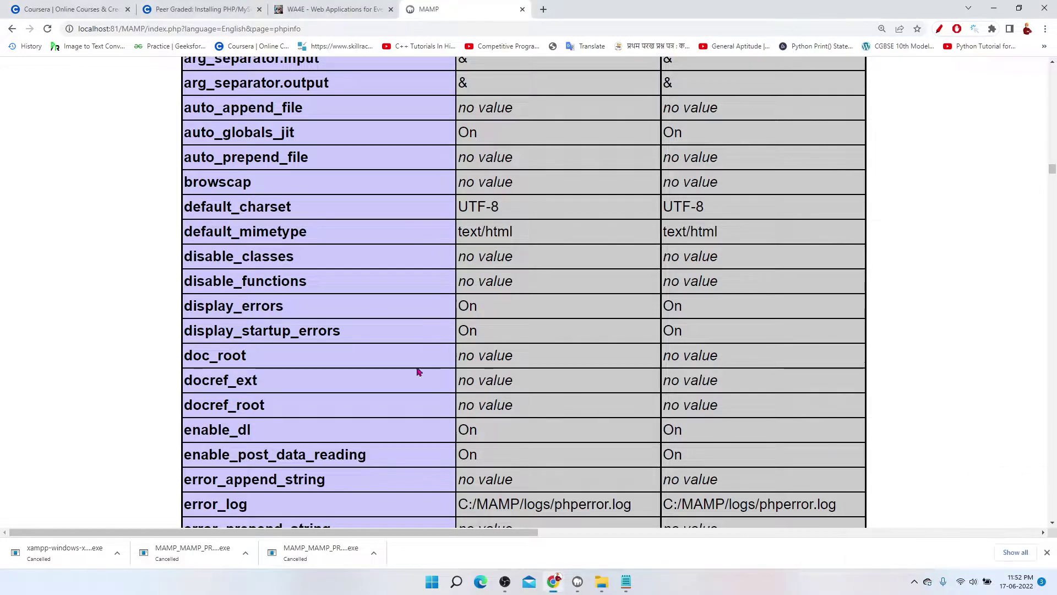
Return to the beginning of the MAMP page and open phpMyAdmin.
{"action": "scroll", "coordinate": [472, 300], "scroll_direction": "up", "scroll_amount": 12}
{"action": "scroll", "coordinate": [473, 297], "scroll_direction": "up", "scroll_amount": 20}
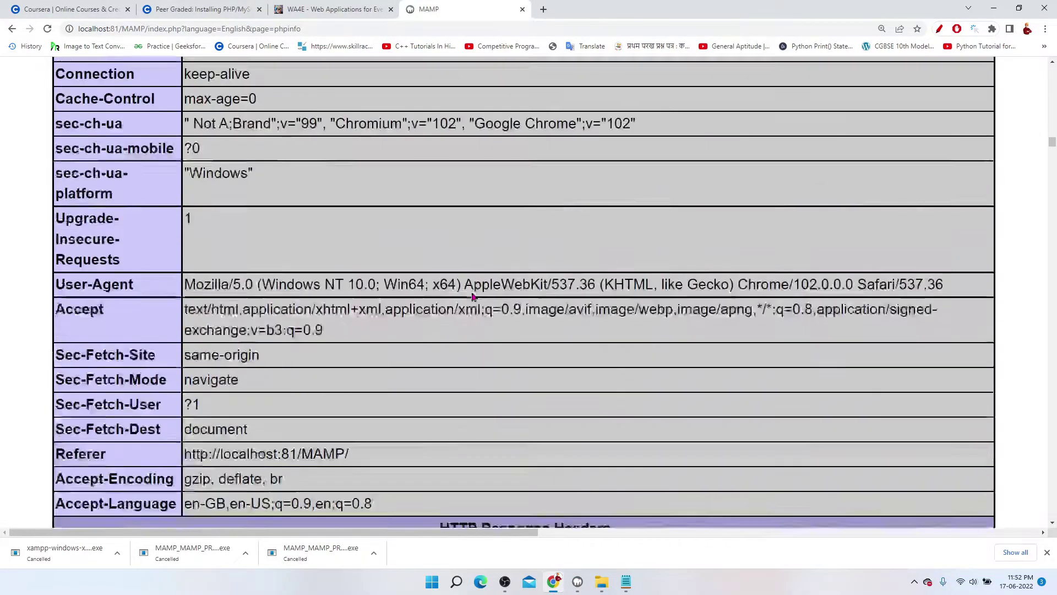
{"action": "scroll", "coordinate": [472, 297], "scroll_direction": "up", "scroll_amount": 20}
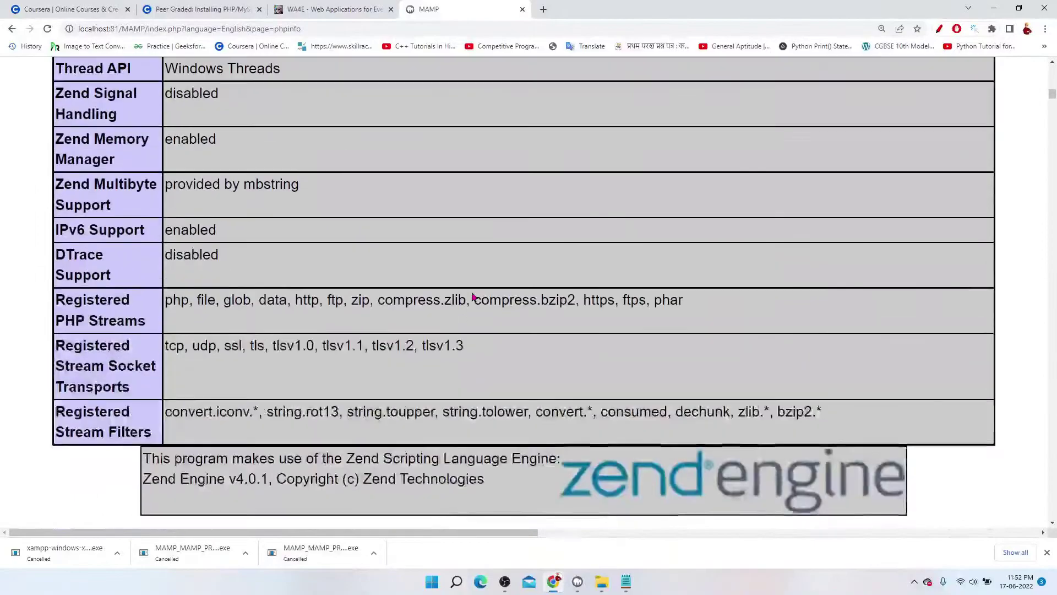
{"action": "scroll", "coordinate": [462, 132], "scroll_direction": "up", "scroll_amount": 10}
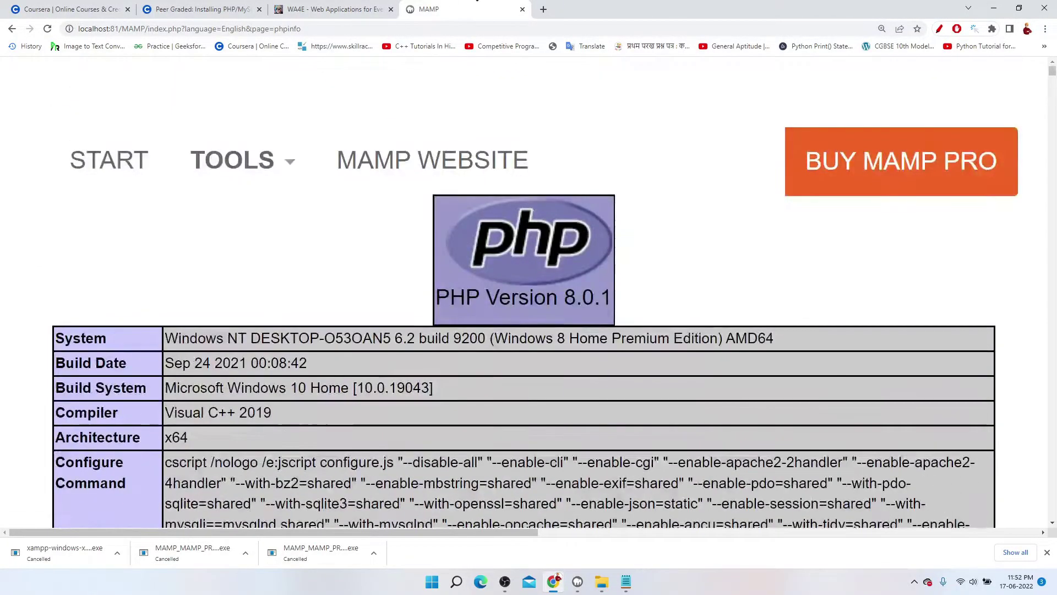
{"action": "mouse_move", "coordinate": [239, 192]}
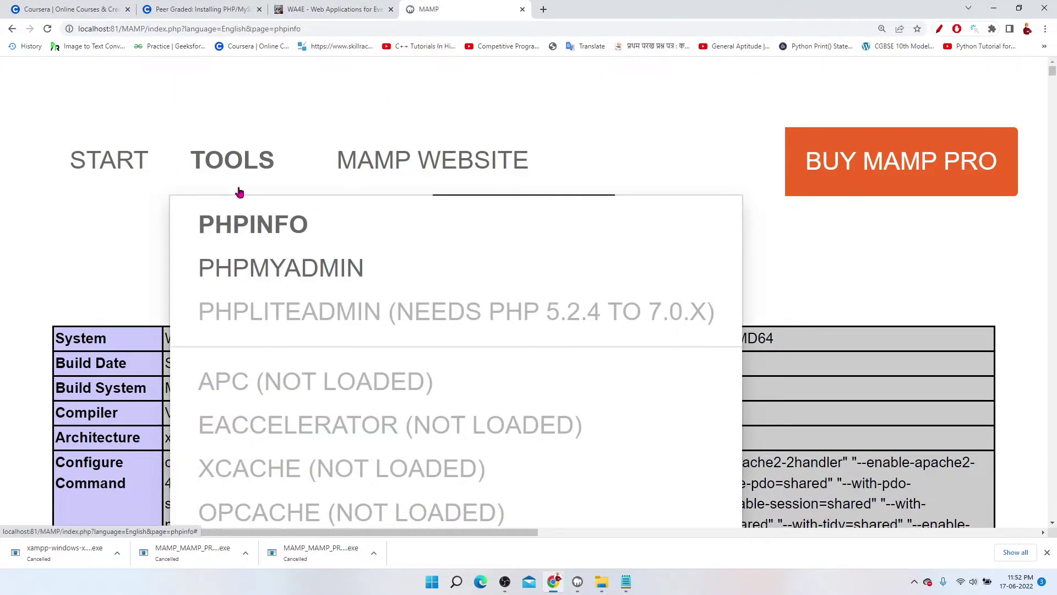
{"action": "left_click", "coordinate": [270, 267]}
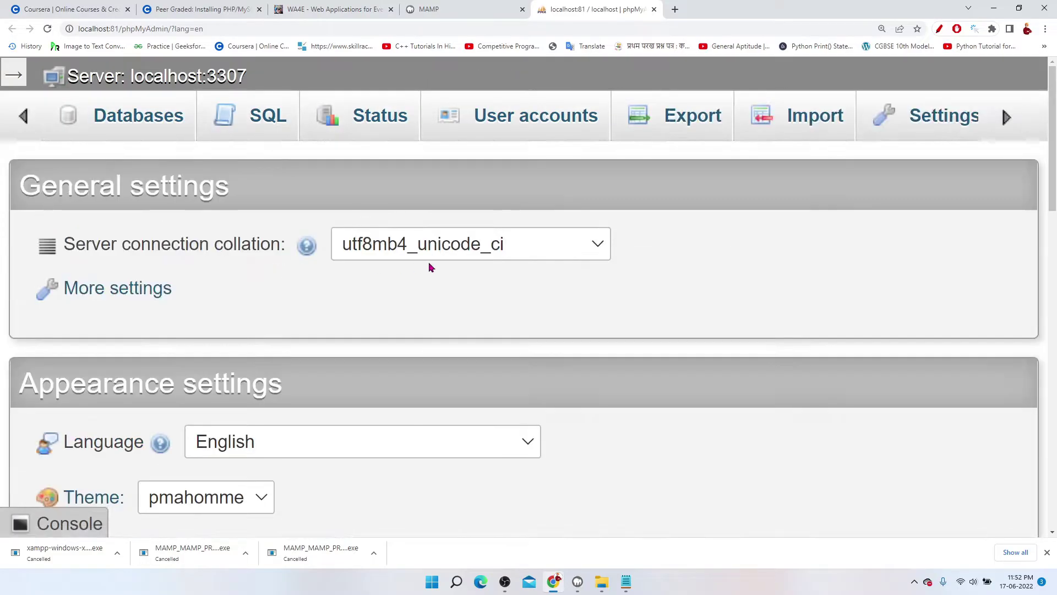
Zoom out the phpMyAdmin home page until the general settings and the database and web server details fit on one screen.
{"action": "scroll", "coordinate": [428, 262], "scroll_direction": "down", "scroll_amount": 2}
{"action": "key", "text": "ctrl+minus"}
{"action": "key", "text": "ctrl+minus"}
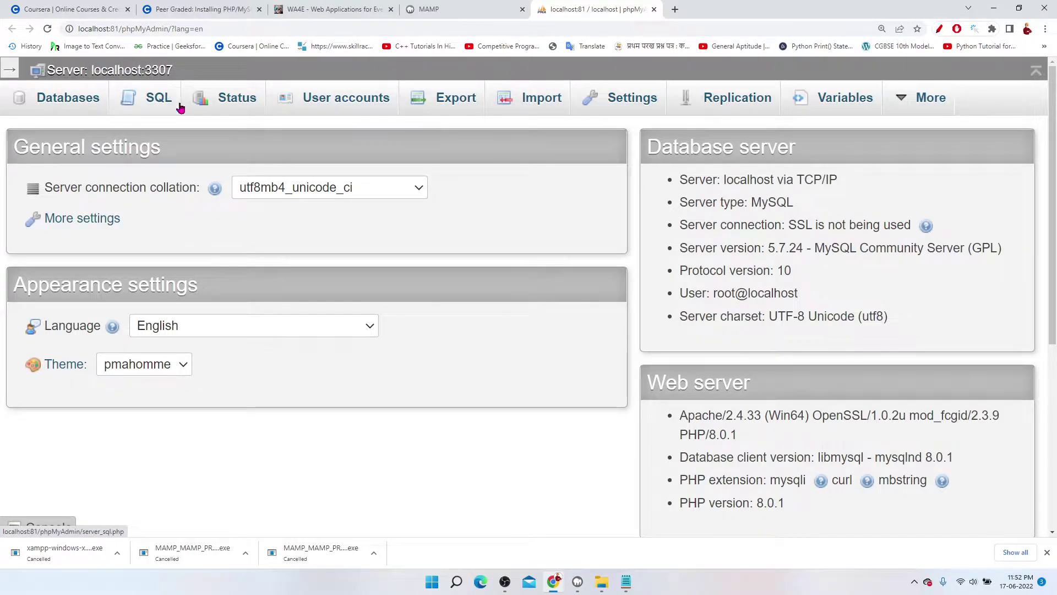
{"action": "scroll", "coordinate": [373, 399], "scroll_direction": "down", "scroll_amount": 2}
{"action": "key", "text": "ctrl+minus"}
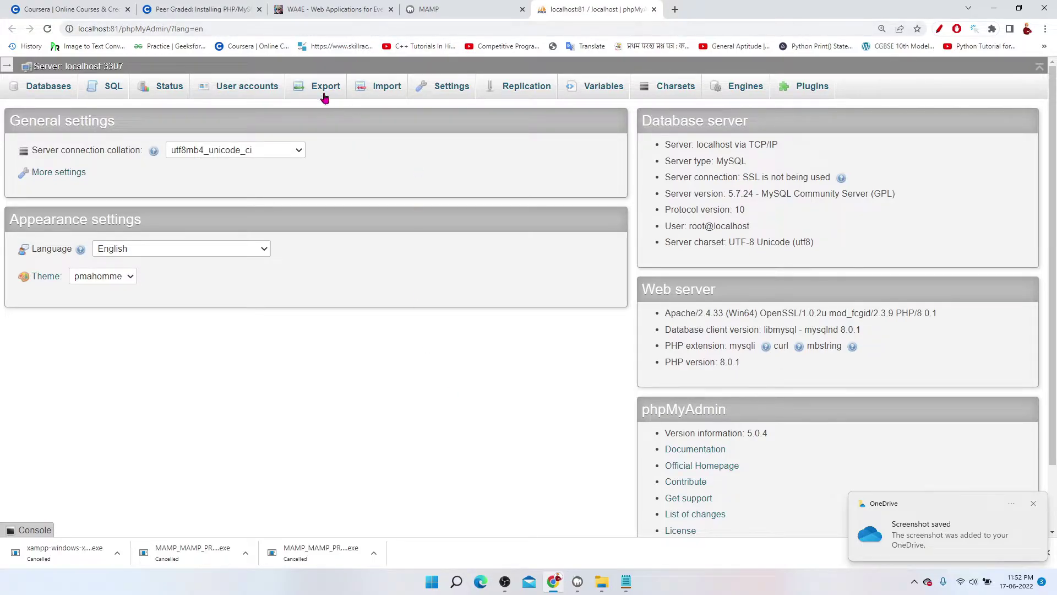
Switch to the WA4E assignment page and bring the two image upload fields of the submission form into view.
{"action": "left_click", "coordinate": [325, 10]}
{"action": "scroll", "coordinate": [279, 300], "scroll_direction": "down", "scroll_amount": 5}
{"action": "scroll", "coordinate": [279, 299], "scroll_direction": "up", "scroll_amount": 3}
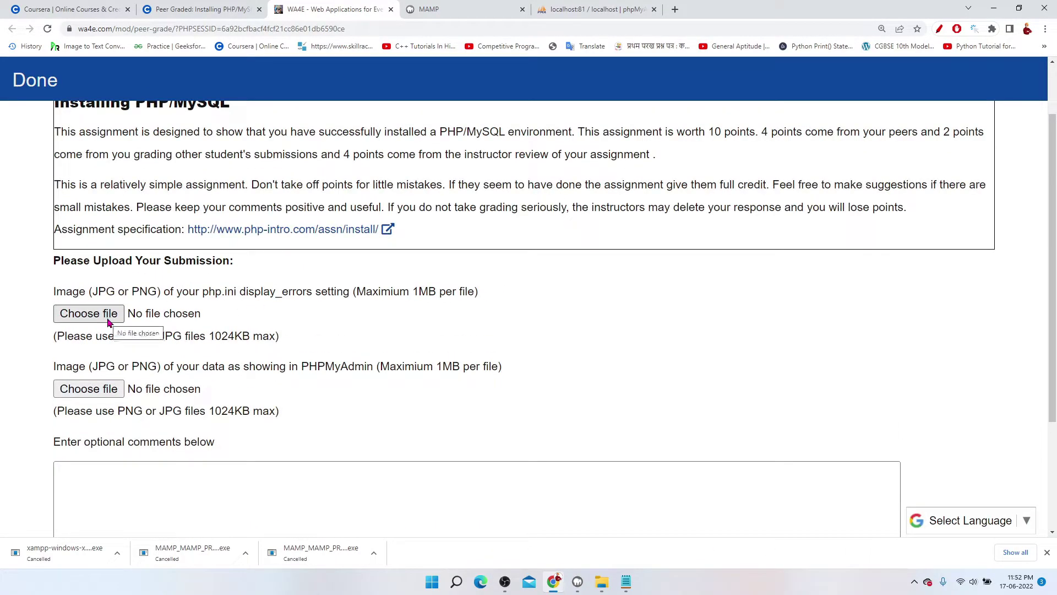
Attach the 2022-06-17 screenshot from the Pictures > Screenshots folder as the php.ini display_errors image.
{"action": "left_click", "coordinate": [91, 314]}
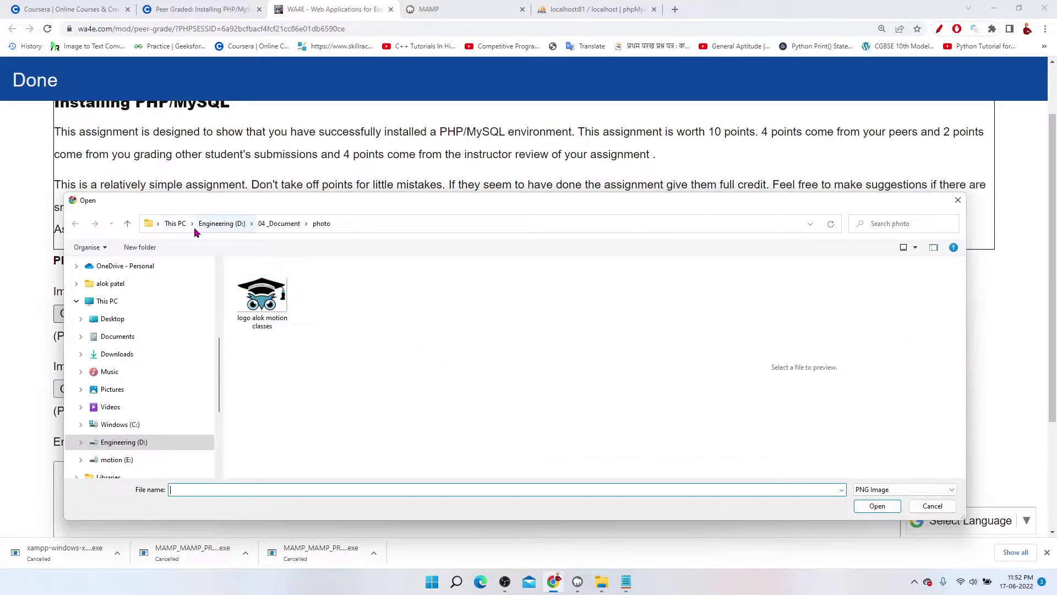
{"action": "left_click", "coordinate": [178, 224]}
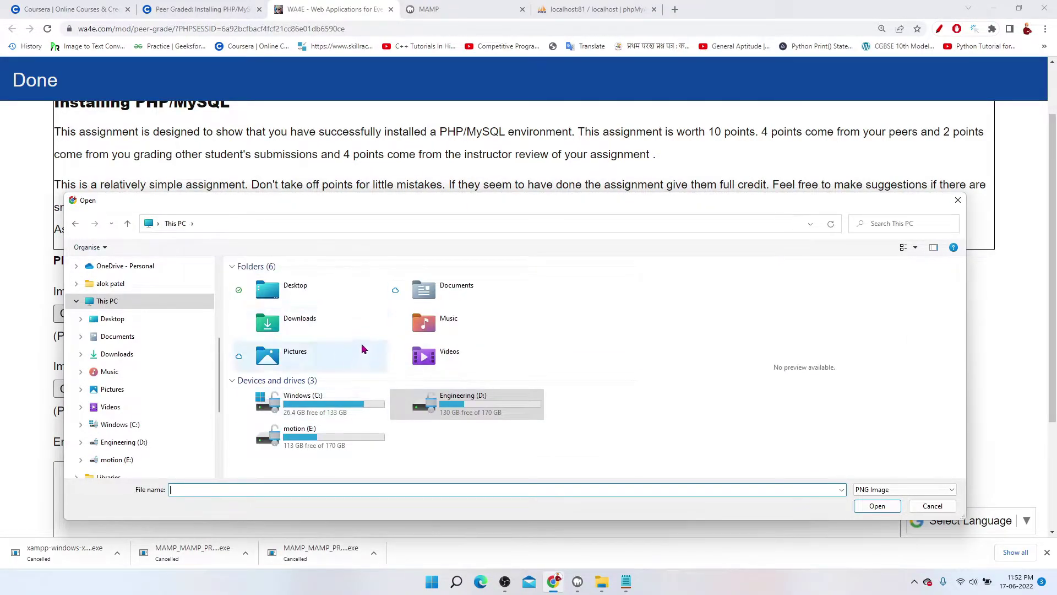
{"action": "double_click", "coordinate": [321, 369]}
{"action": "double_click", "coordinate": [284, 301]}
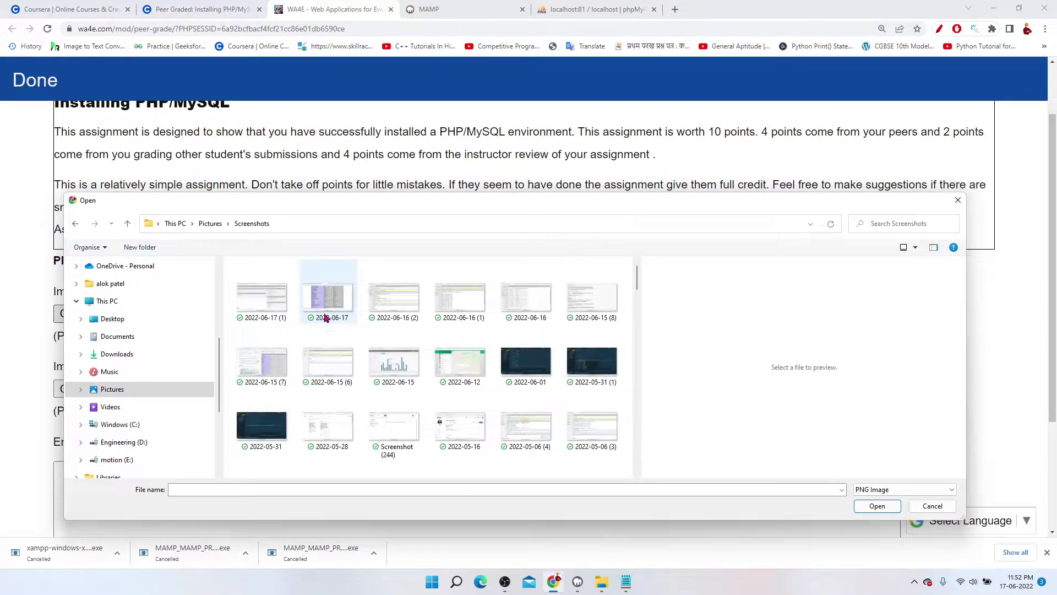
{"action": "left_click", "coordinate": [326, 319]}
{"action": "left_click", "coordinate": [862, 507]}
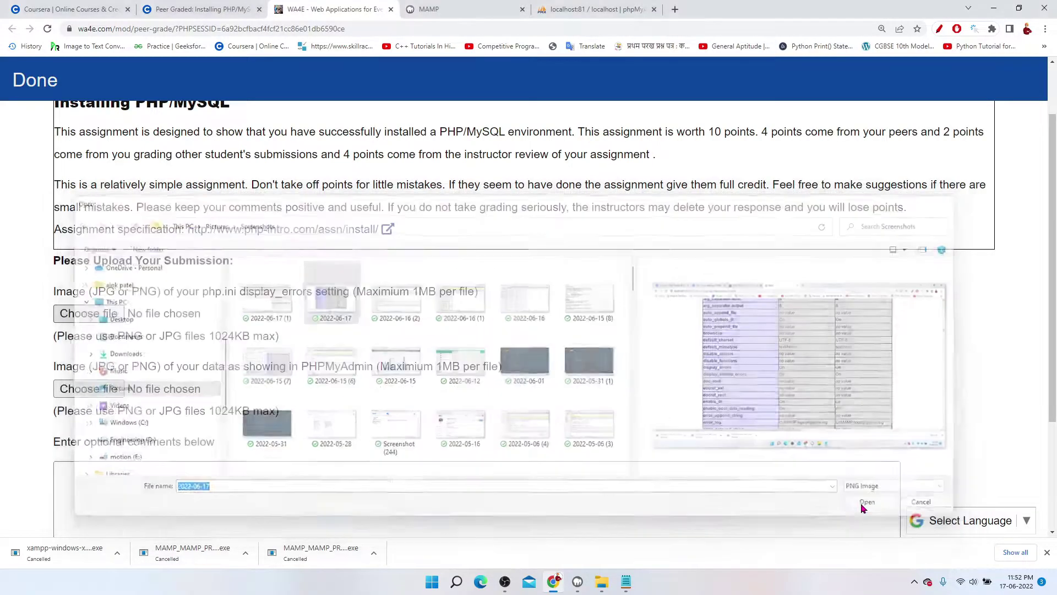
Attach the screenshot 2022-06-17 (1).png as the phpMyAdmin image and submit the assignment without comments.
{"action": "scroll", "coordinate": [483, 392], "scroll_direction": "down", "scroll_amount": 2}
{"action": "left_click", "coordinate": [90, 279]}
{"action": "left_click", "coordinate": [276, 316]}
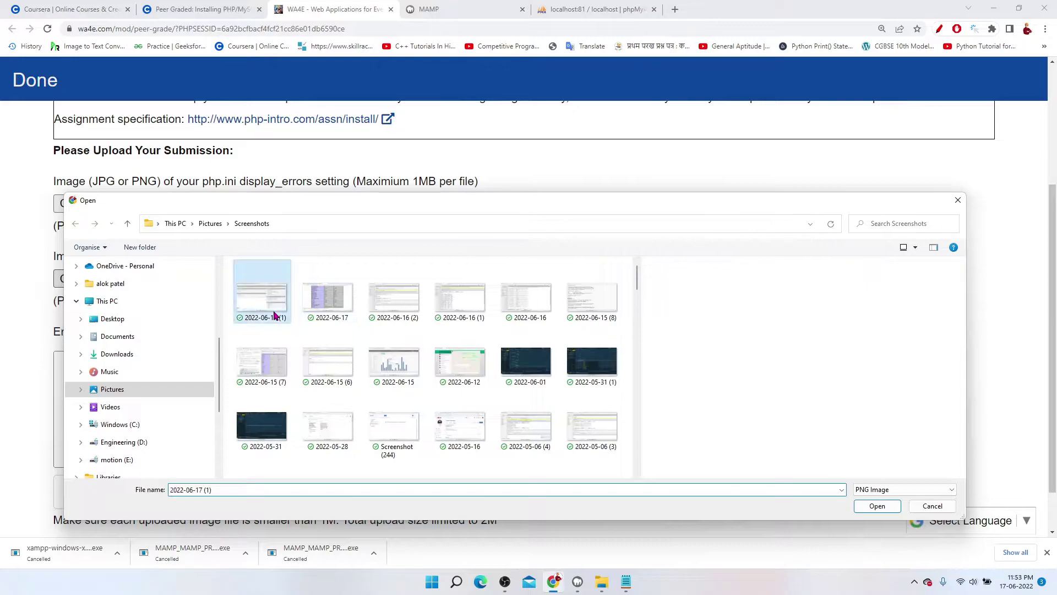
{"action": "left_click", "coordinate": [877, 506]}
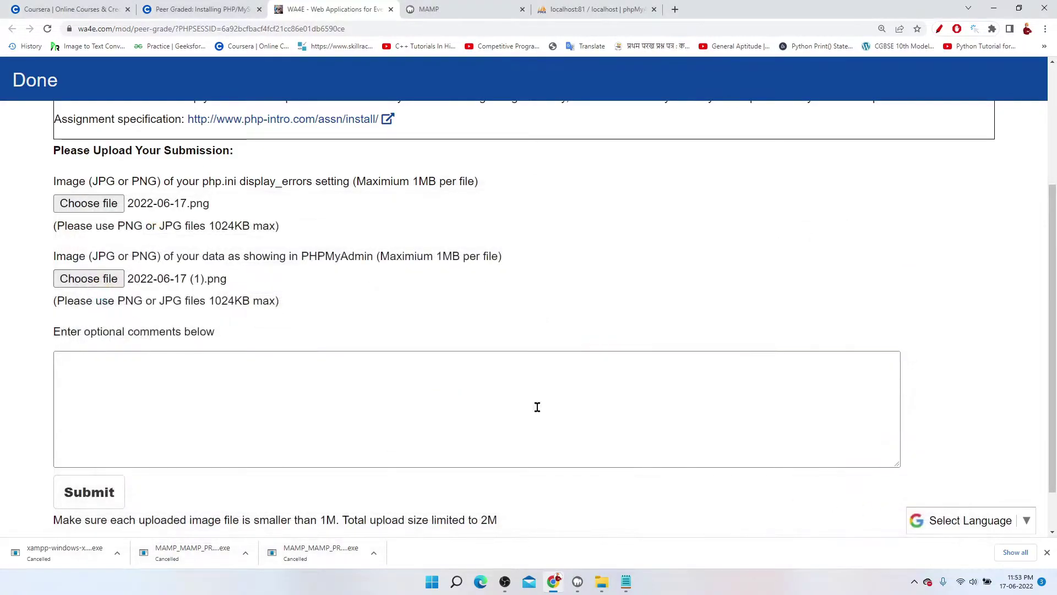
{"action": "scroll", "coordinate": [256, 326], "scroll_direction": "down", "scroll_amount": 1}
{"action": "left_click", "coordinate": [112, 442]}
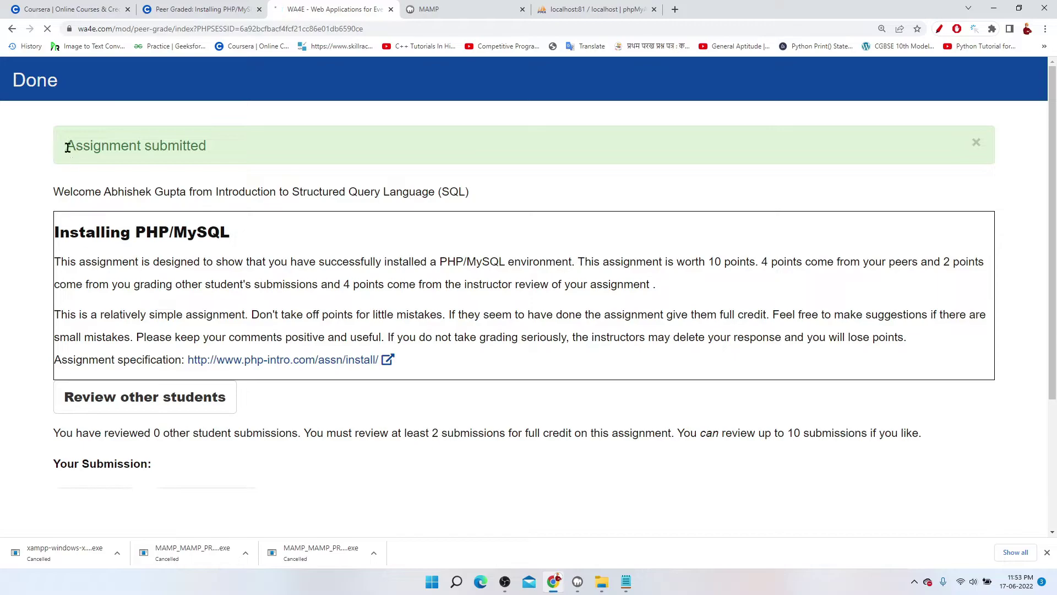
Check the submission notice and the uploaded image thumbnails, and close the WA4E assignment page.
{"action": "left_click_drag", "start_coordinate": [65, 149], "coordinate": [384, 167]}
{"action": "left_click", "coordinate": [106, 143]}
{"action": "scroll", "coordinate": [220, 231], "scroll_direction": "down", "scroll_amount": 3}
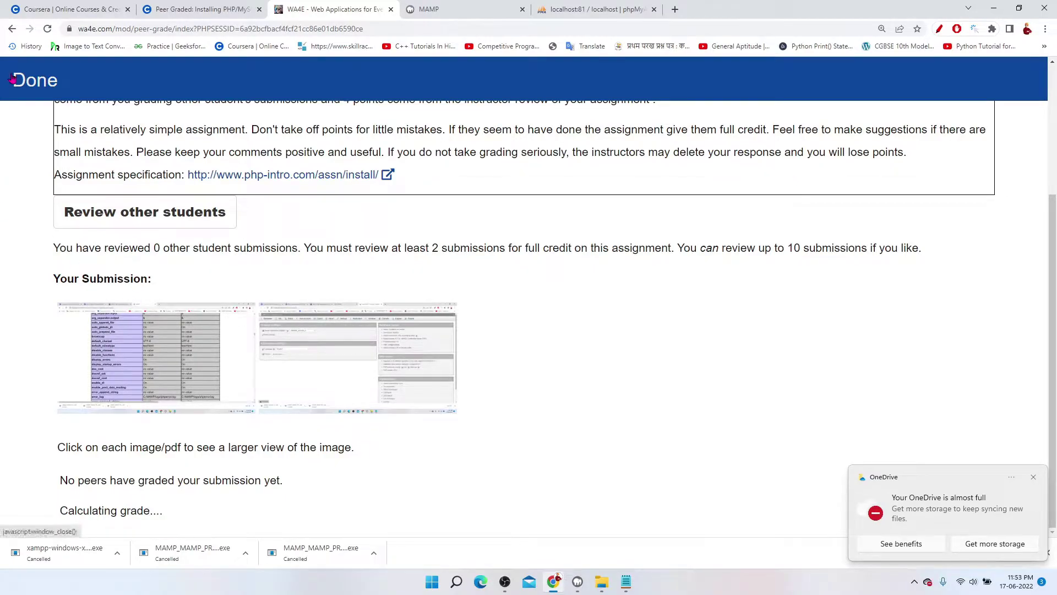
{"action": "key", "text": "ctrl+w"}
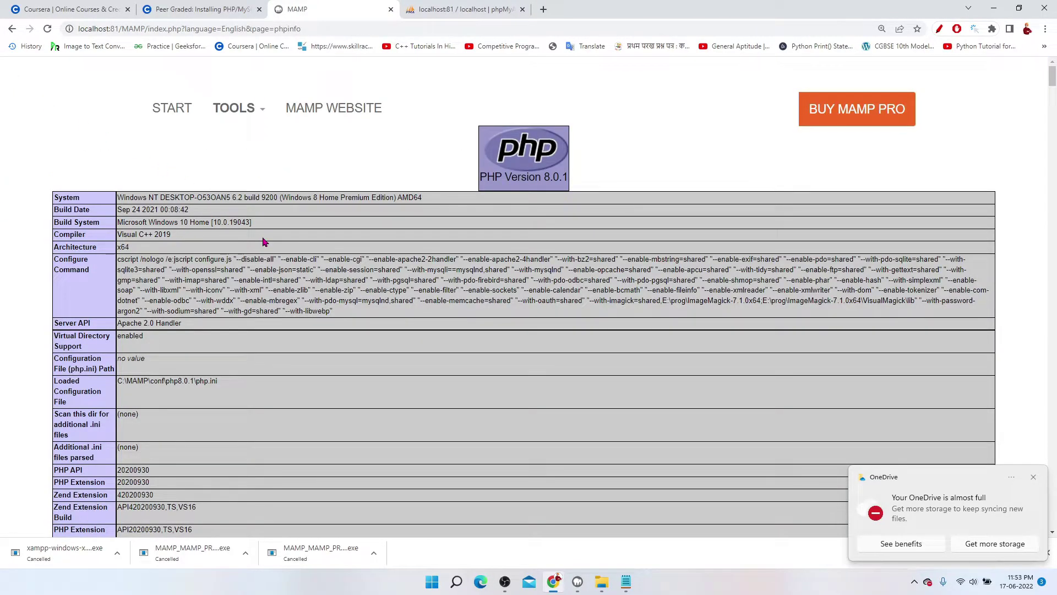